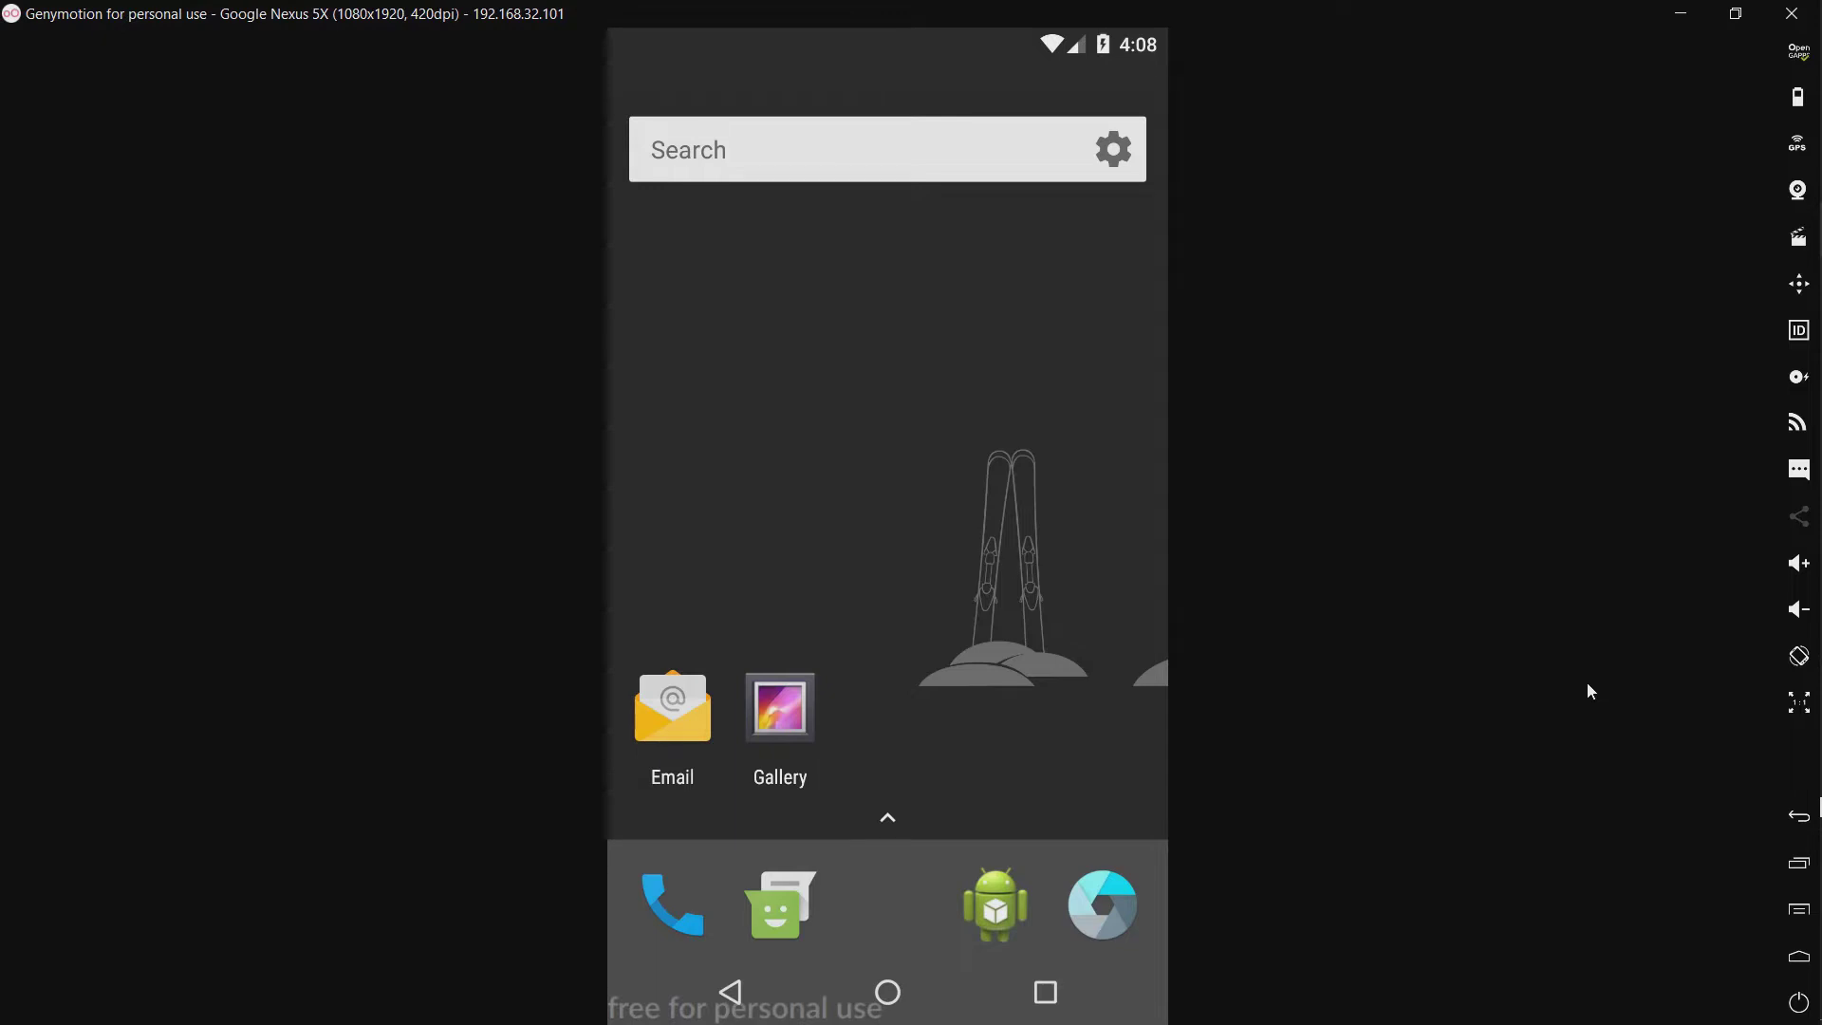
Launch Norton Mobile Security from the app drawer and scroll down its status dashboard.
drag(890, 896, 903, 291)
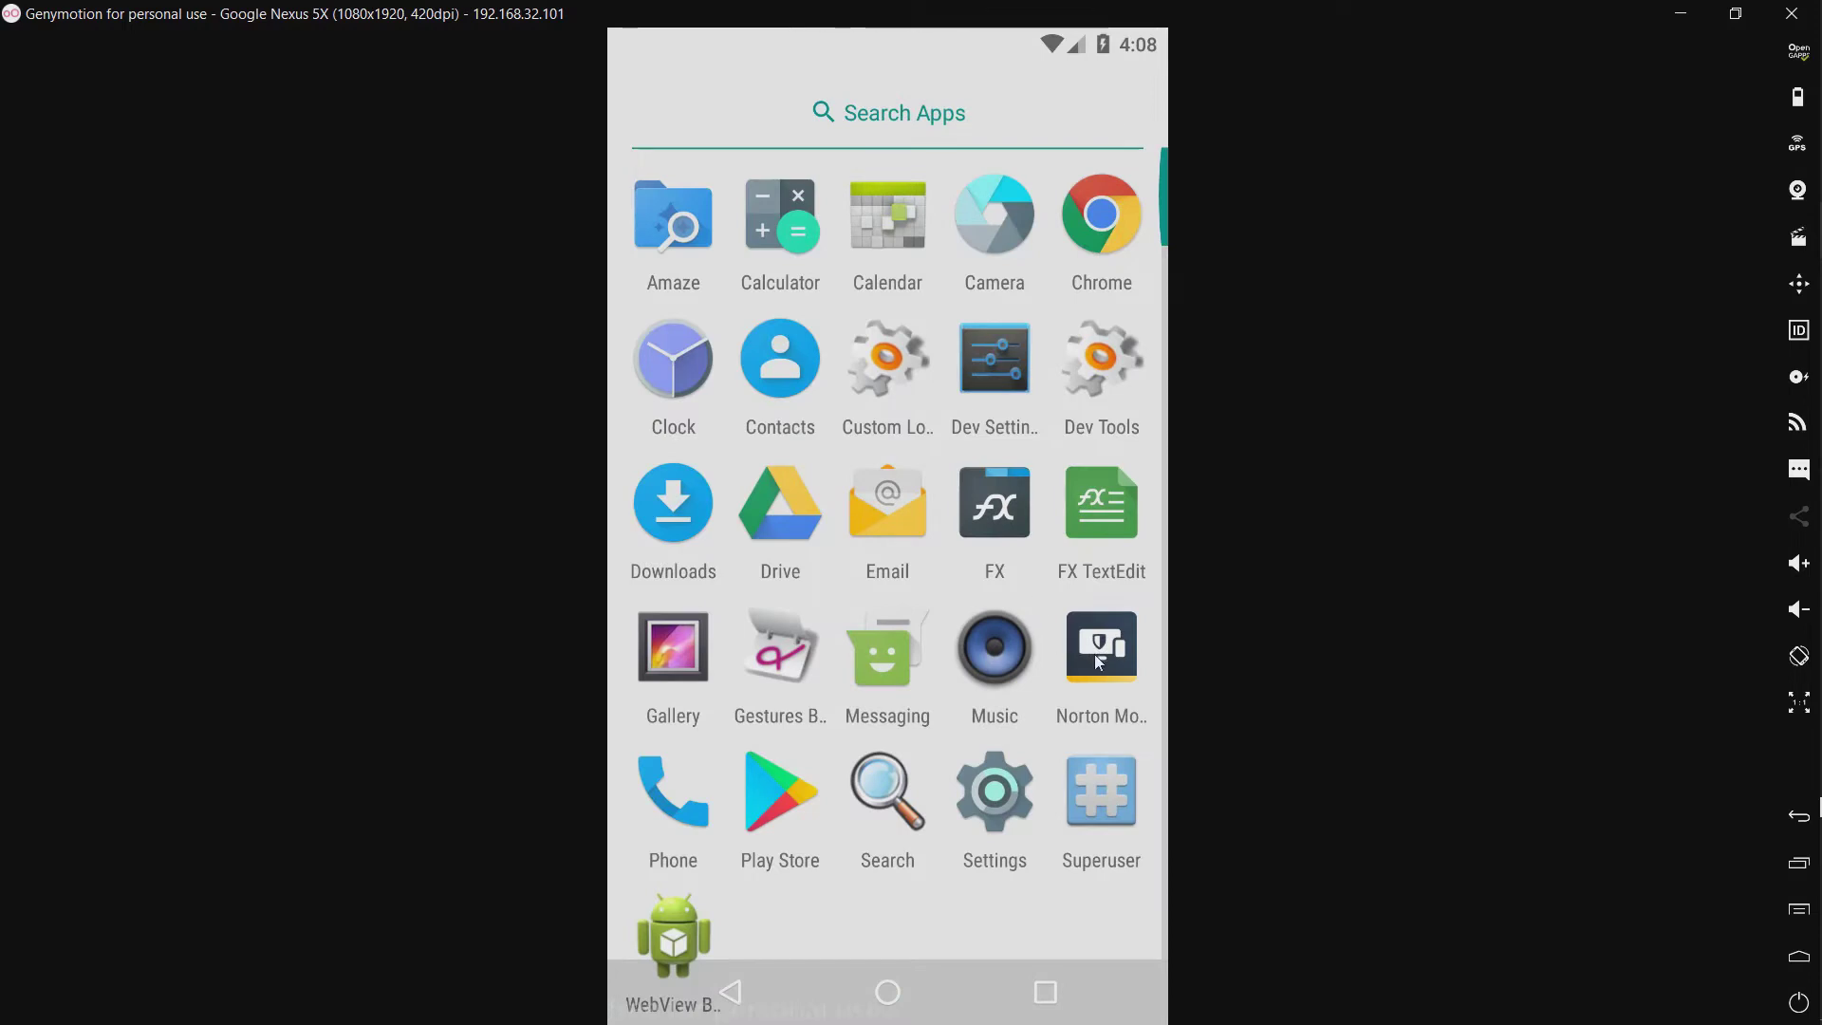
click(1097, 662)
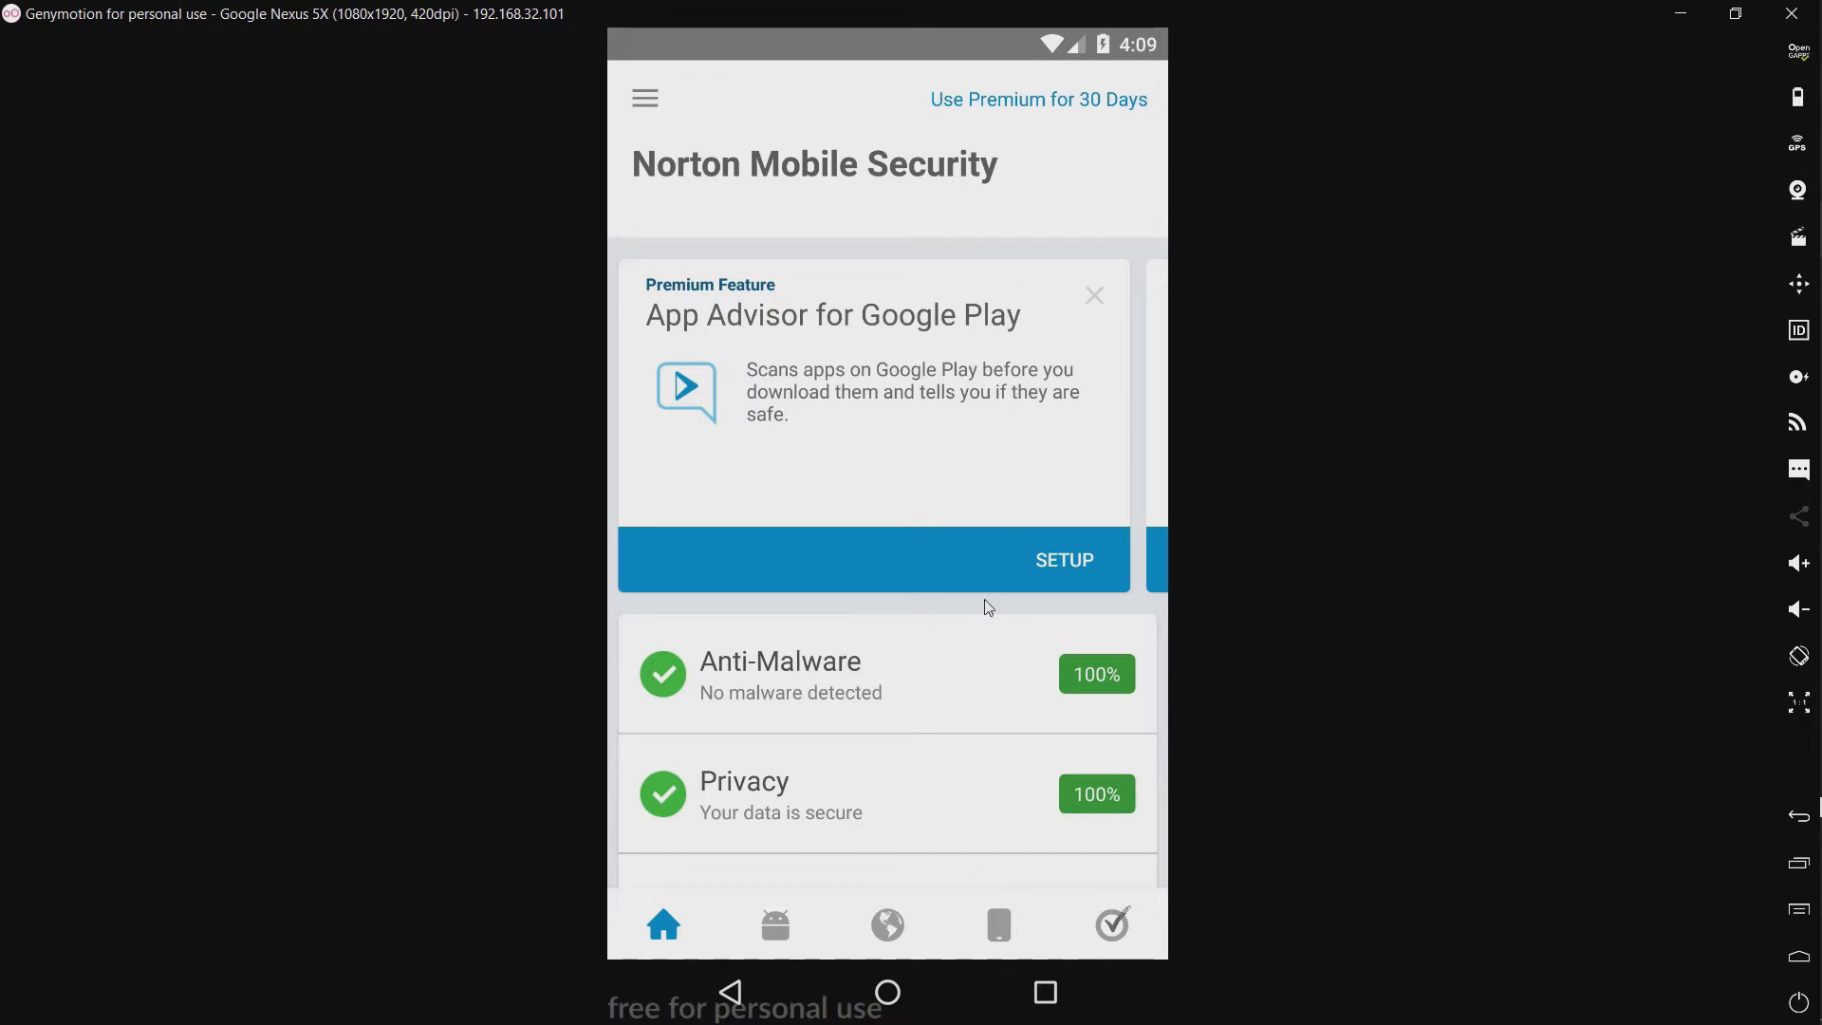
drag(886, 660, 890, 488)
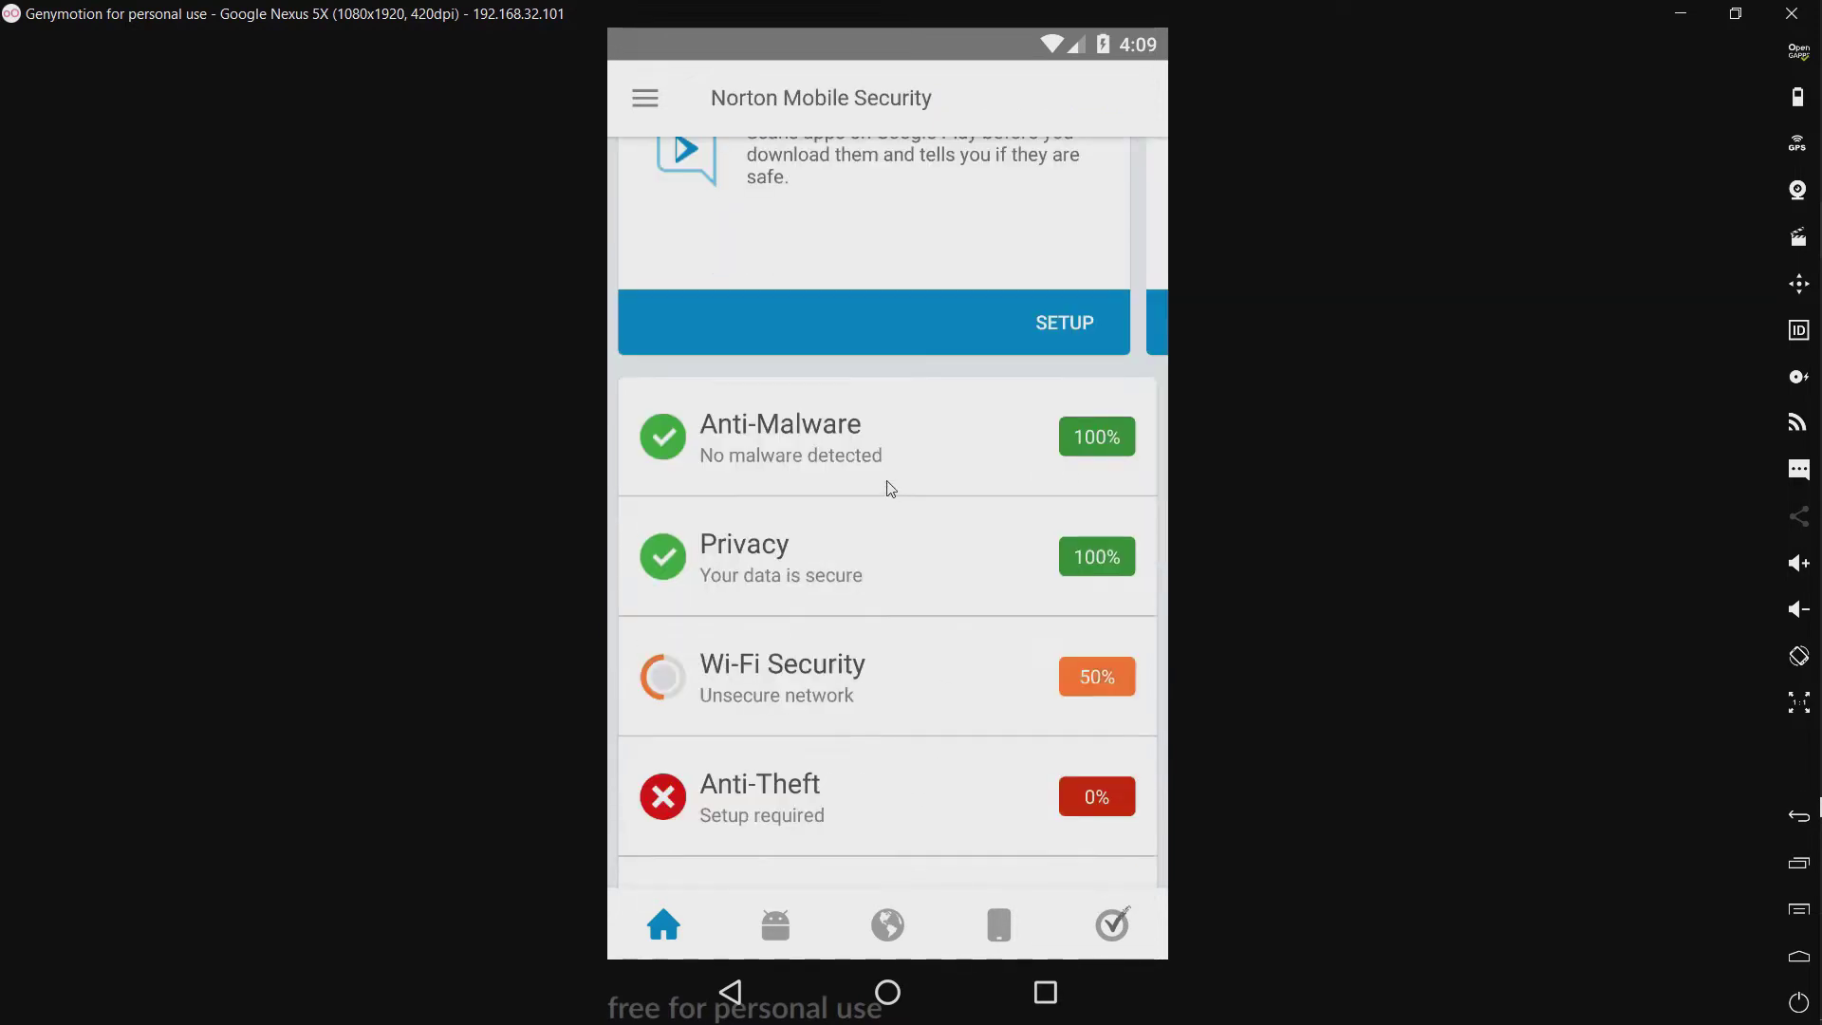
View the Anti-Malware and Privacy reports, allowing Norton location access, then return to the dashboard.
click(851, 407)
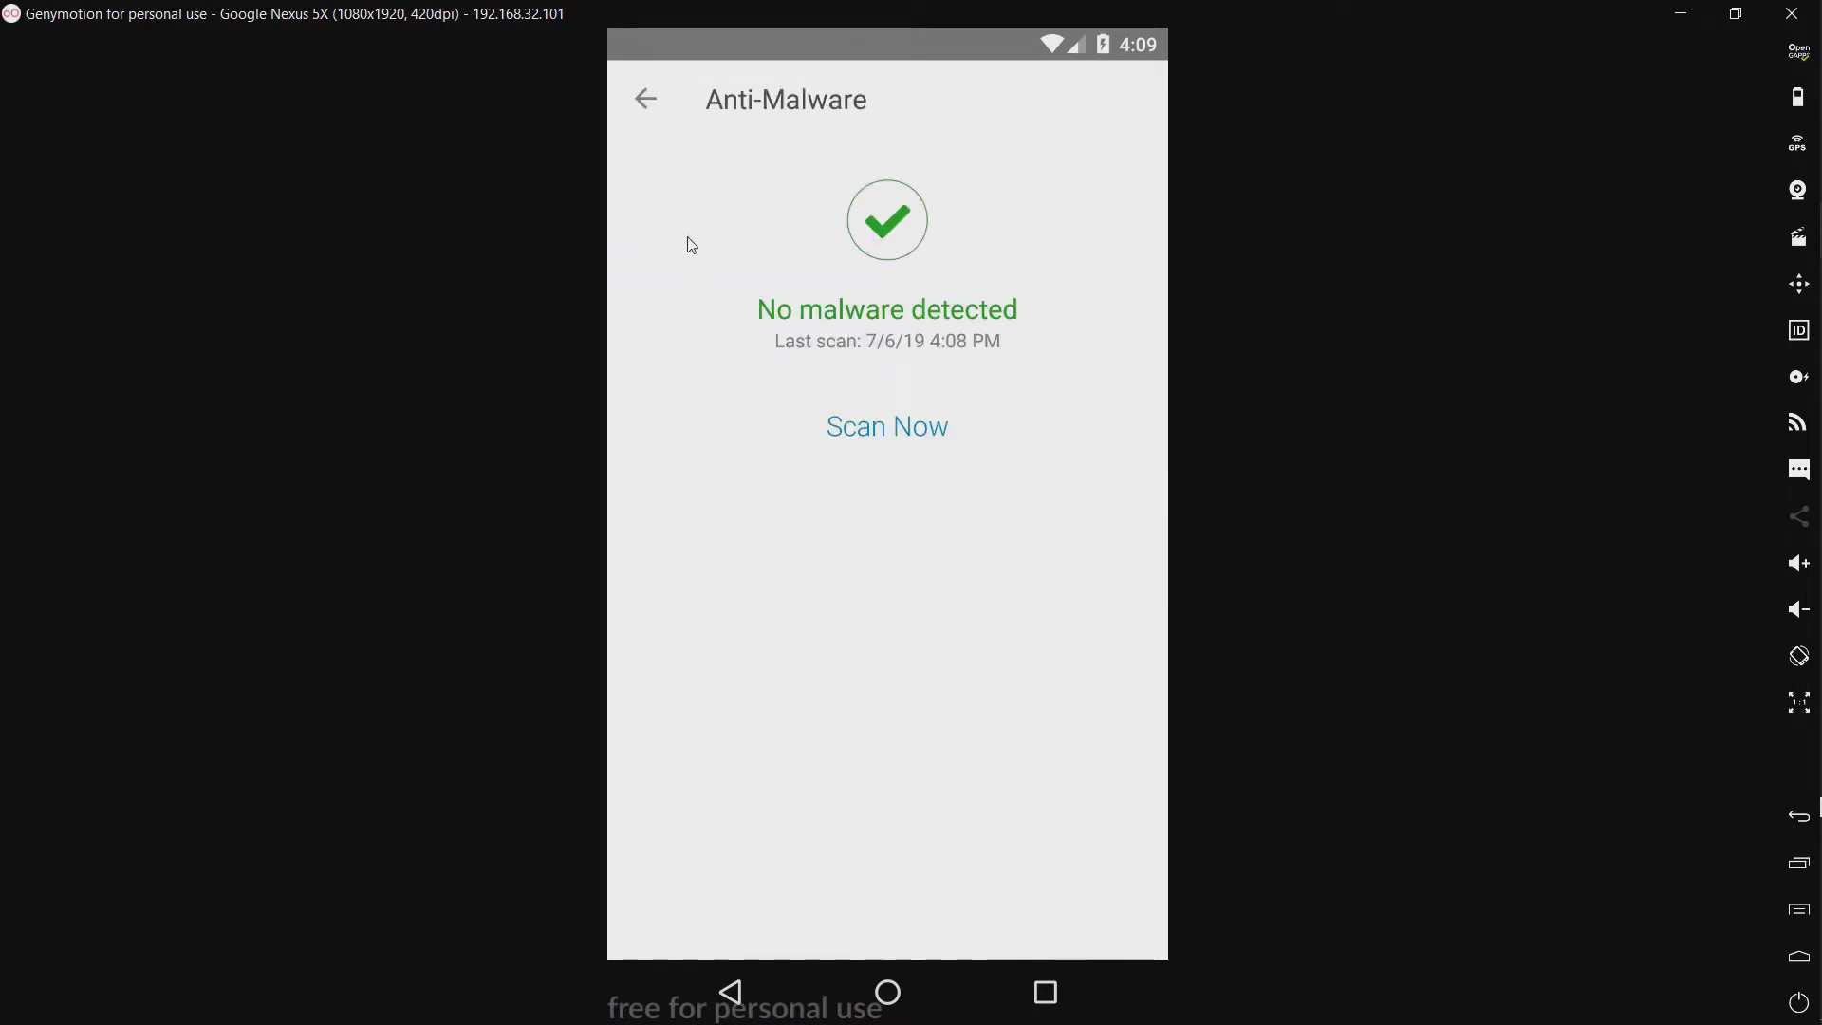
click(645, 100)
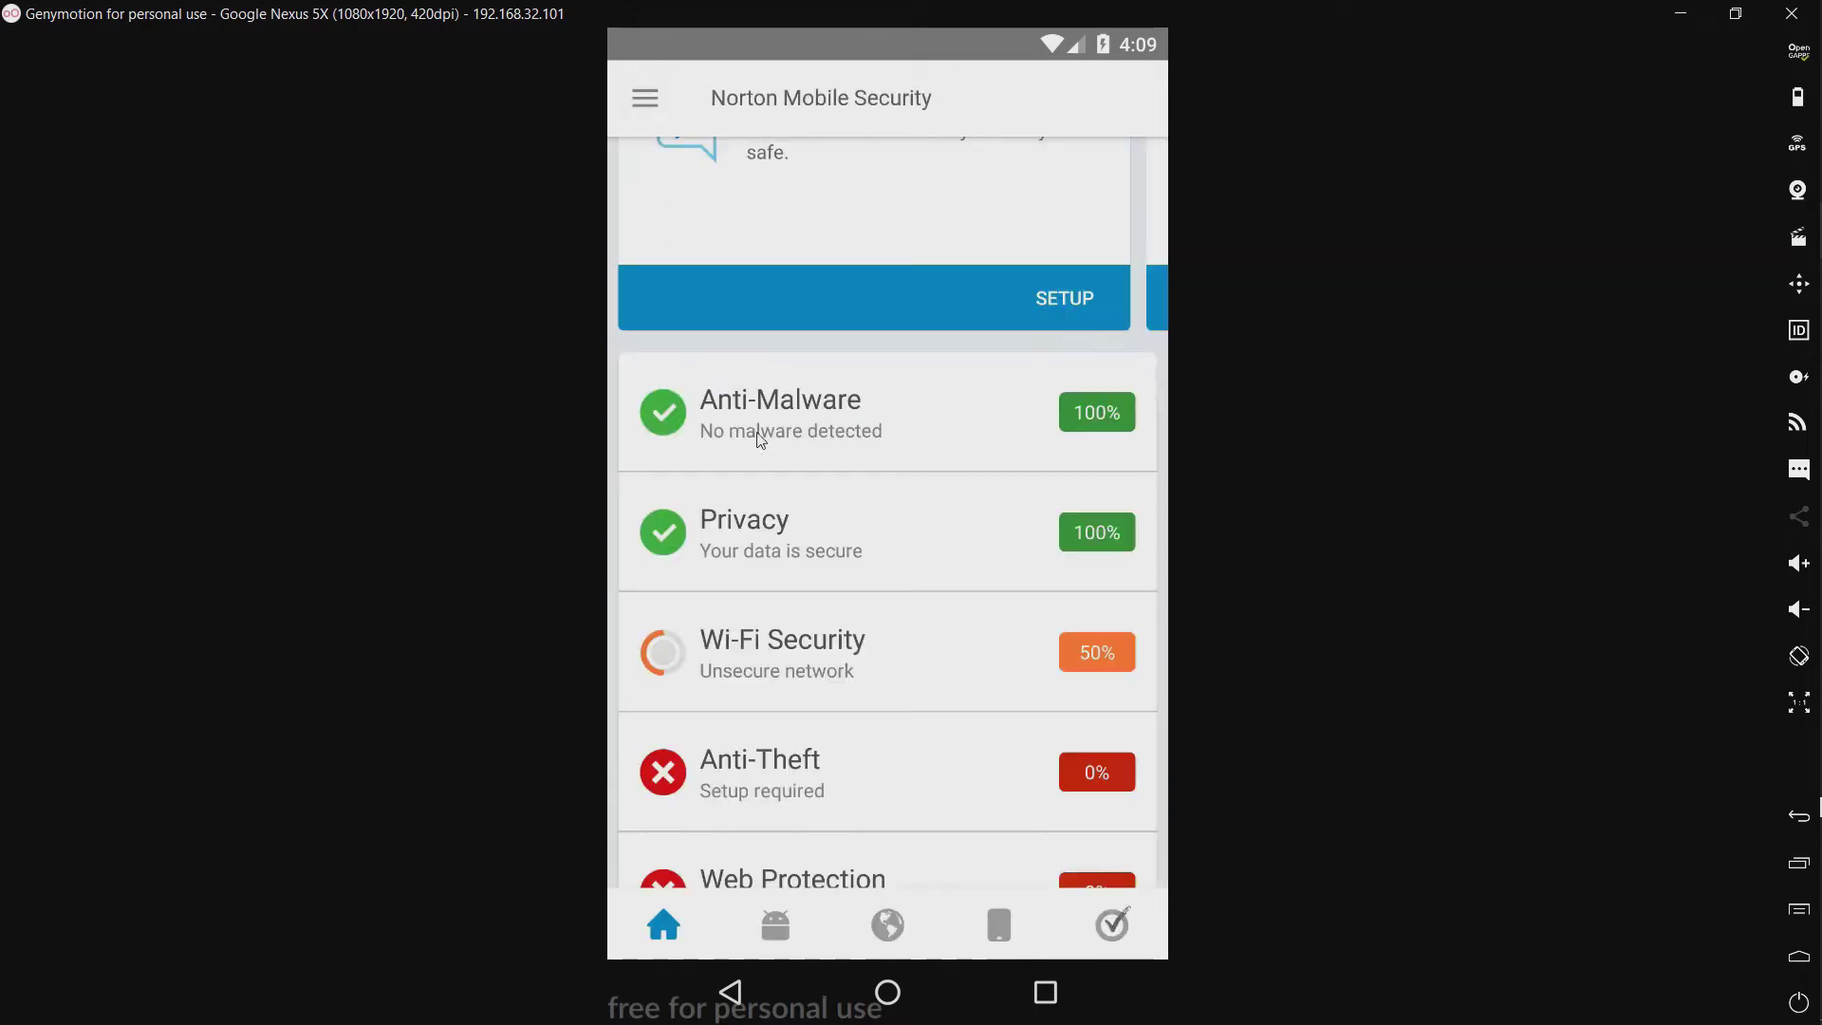
click(788, 537)
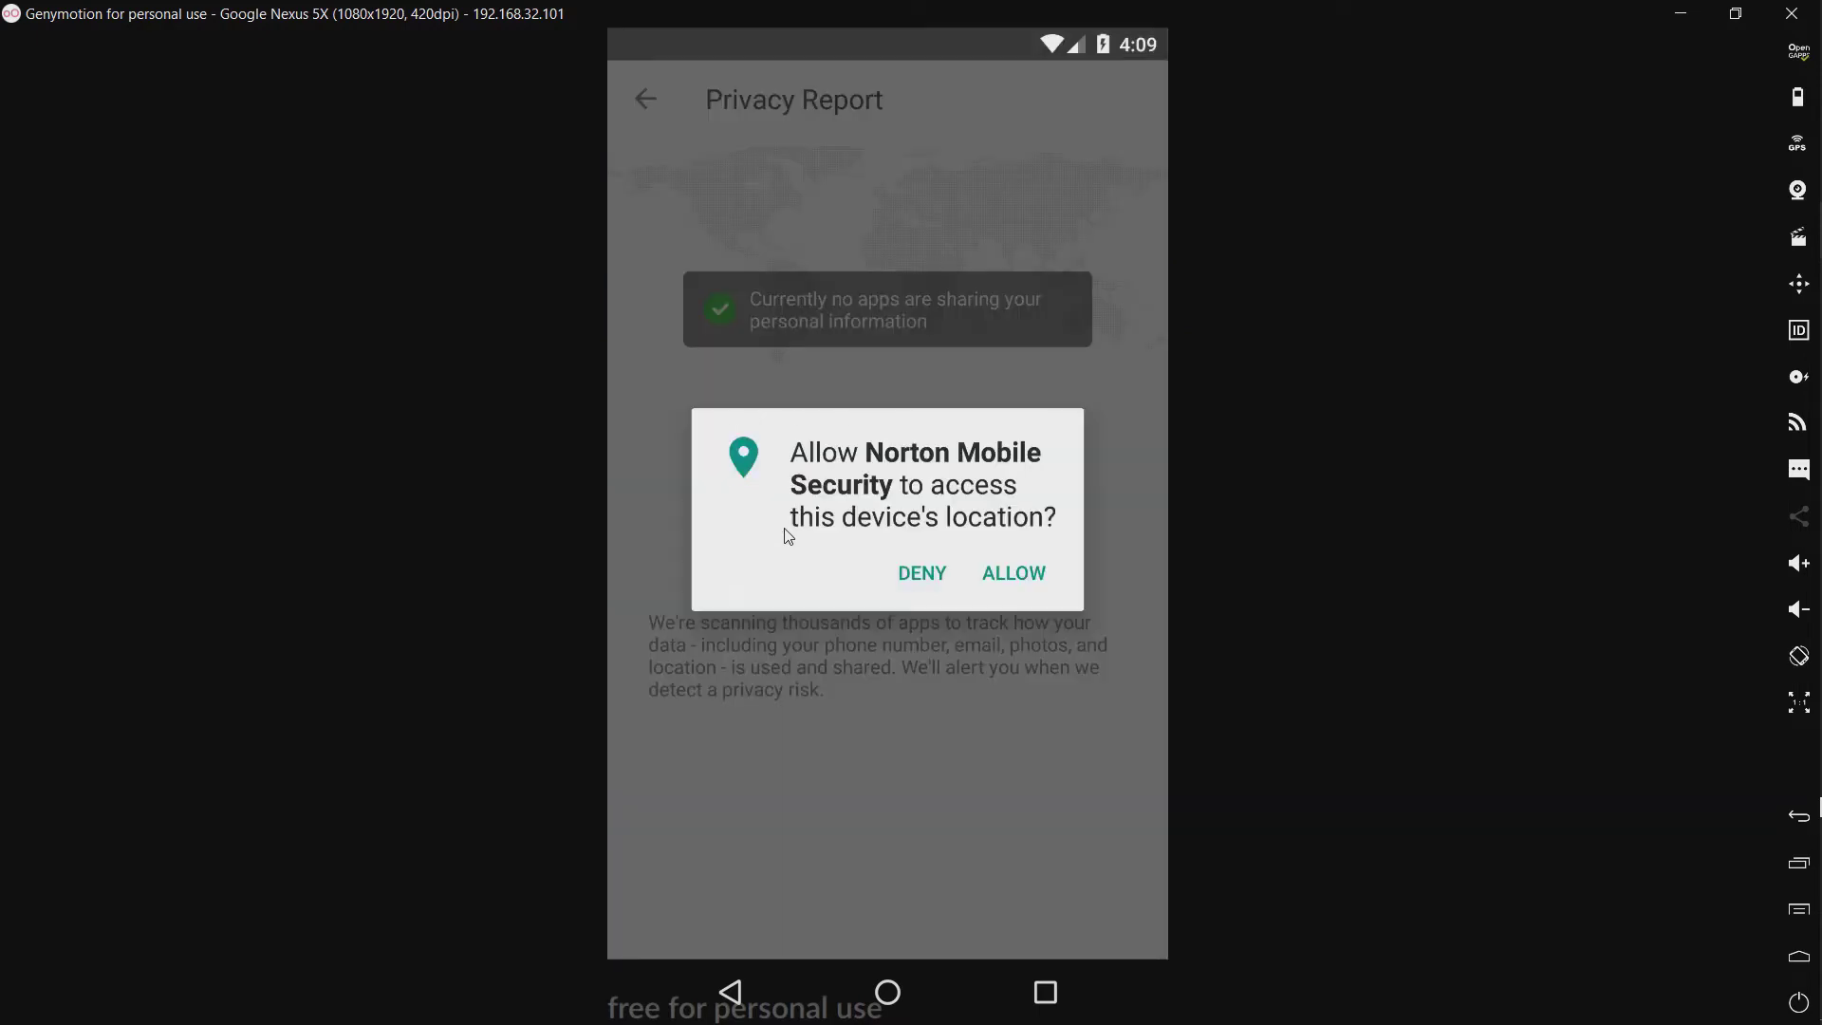
click(1040, 575)
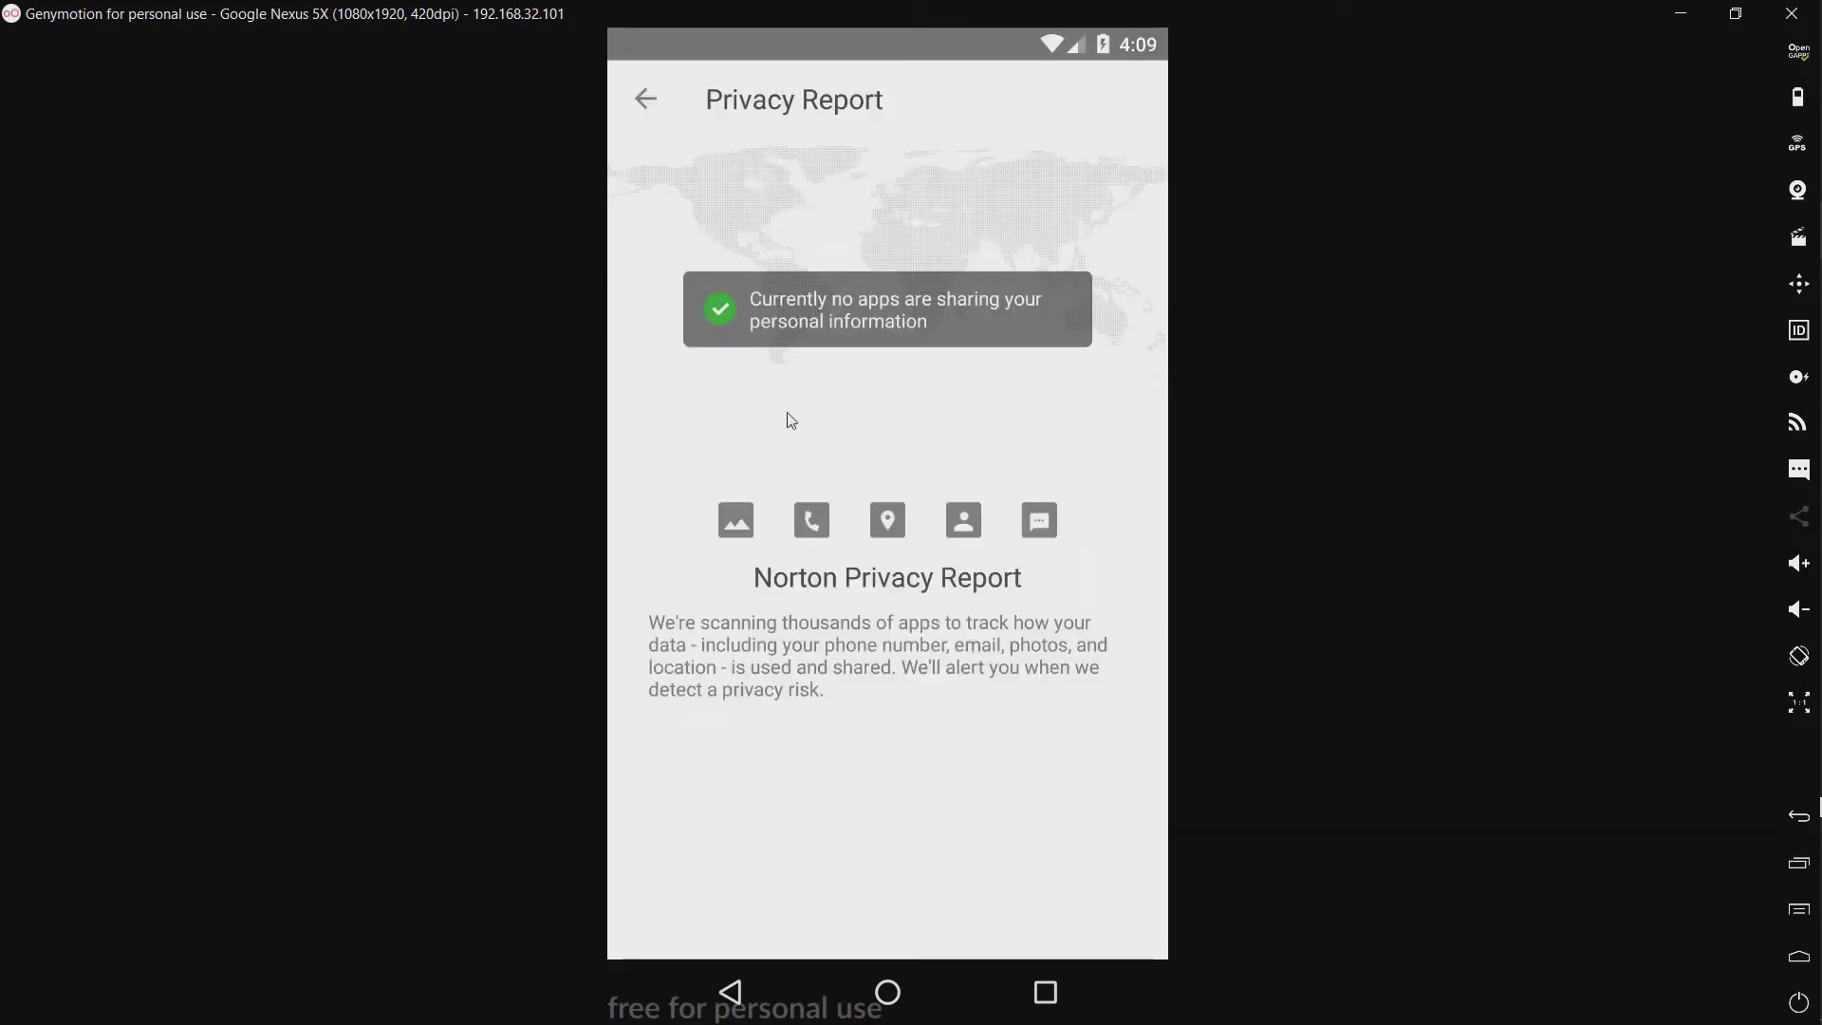
click(652, 101)
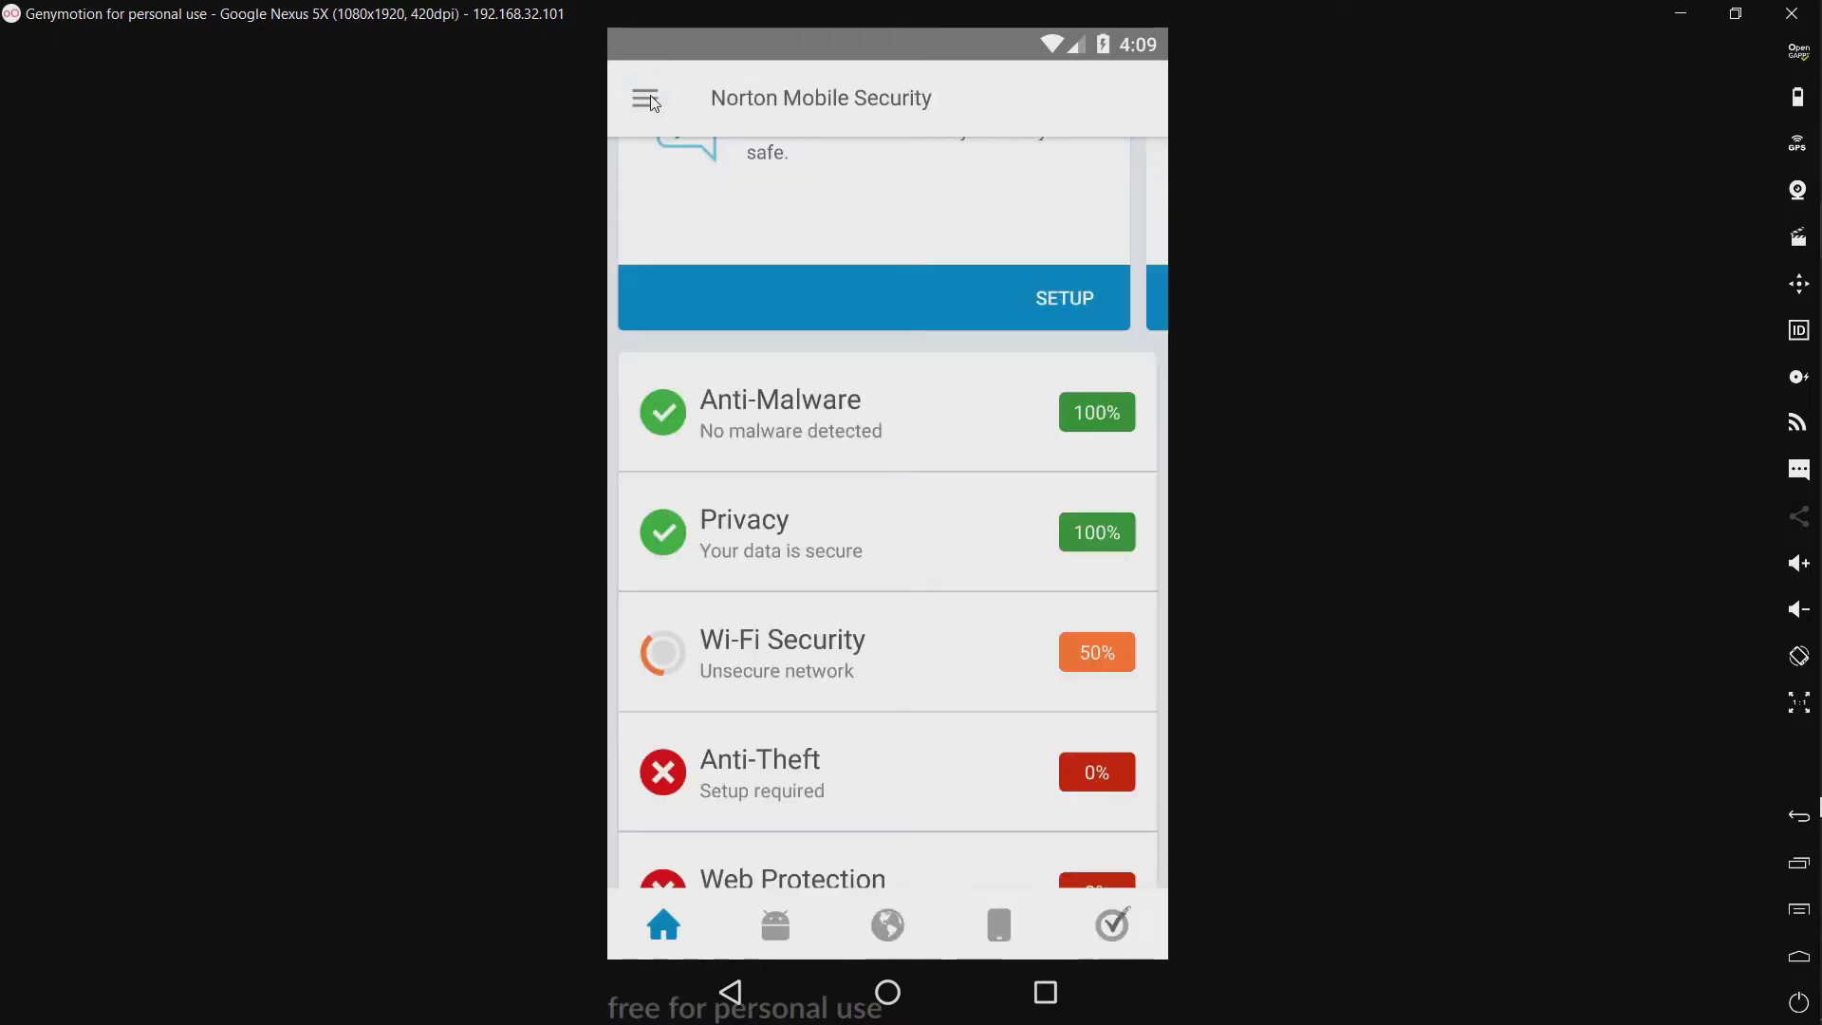
click(793, 655)
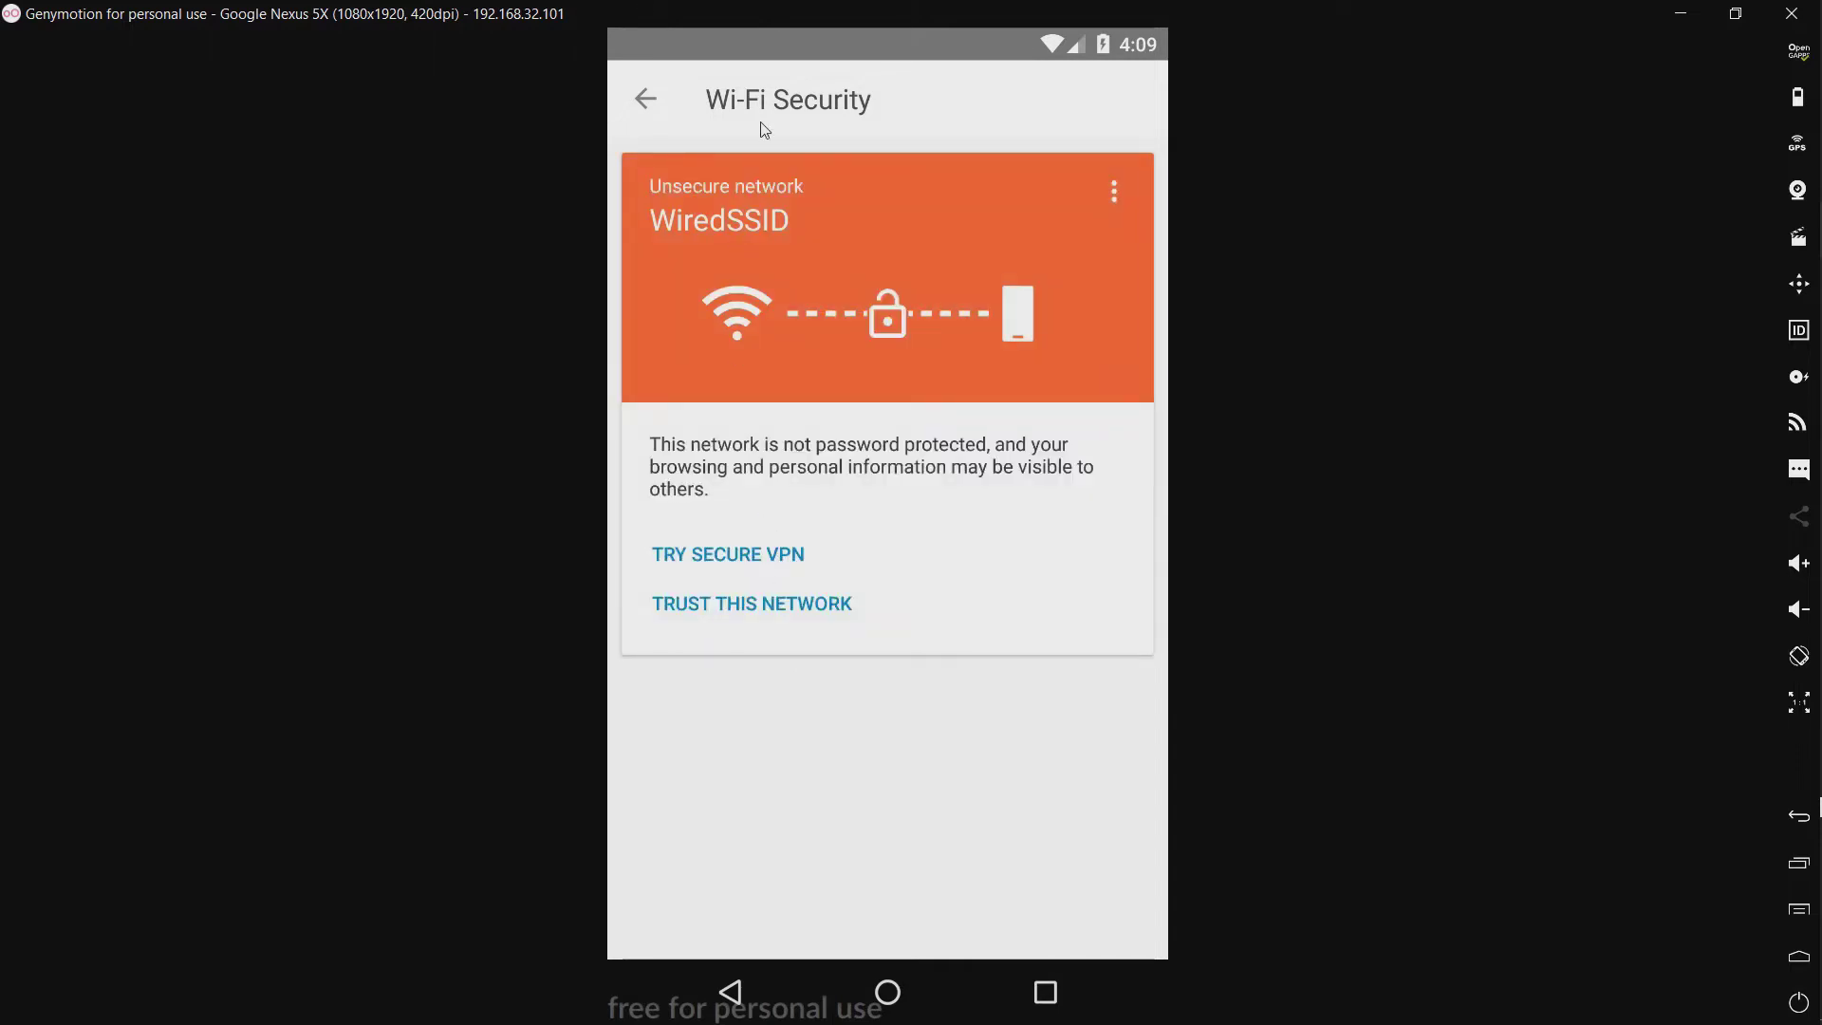
click(644, 104)
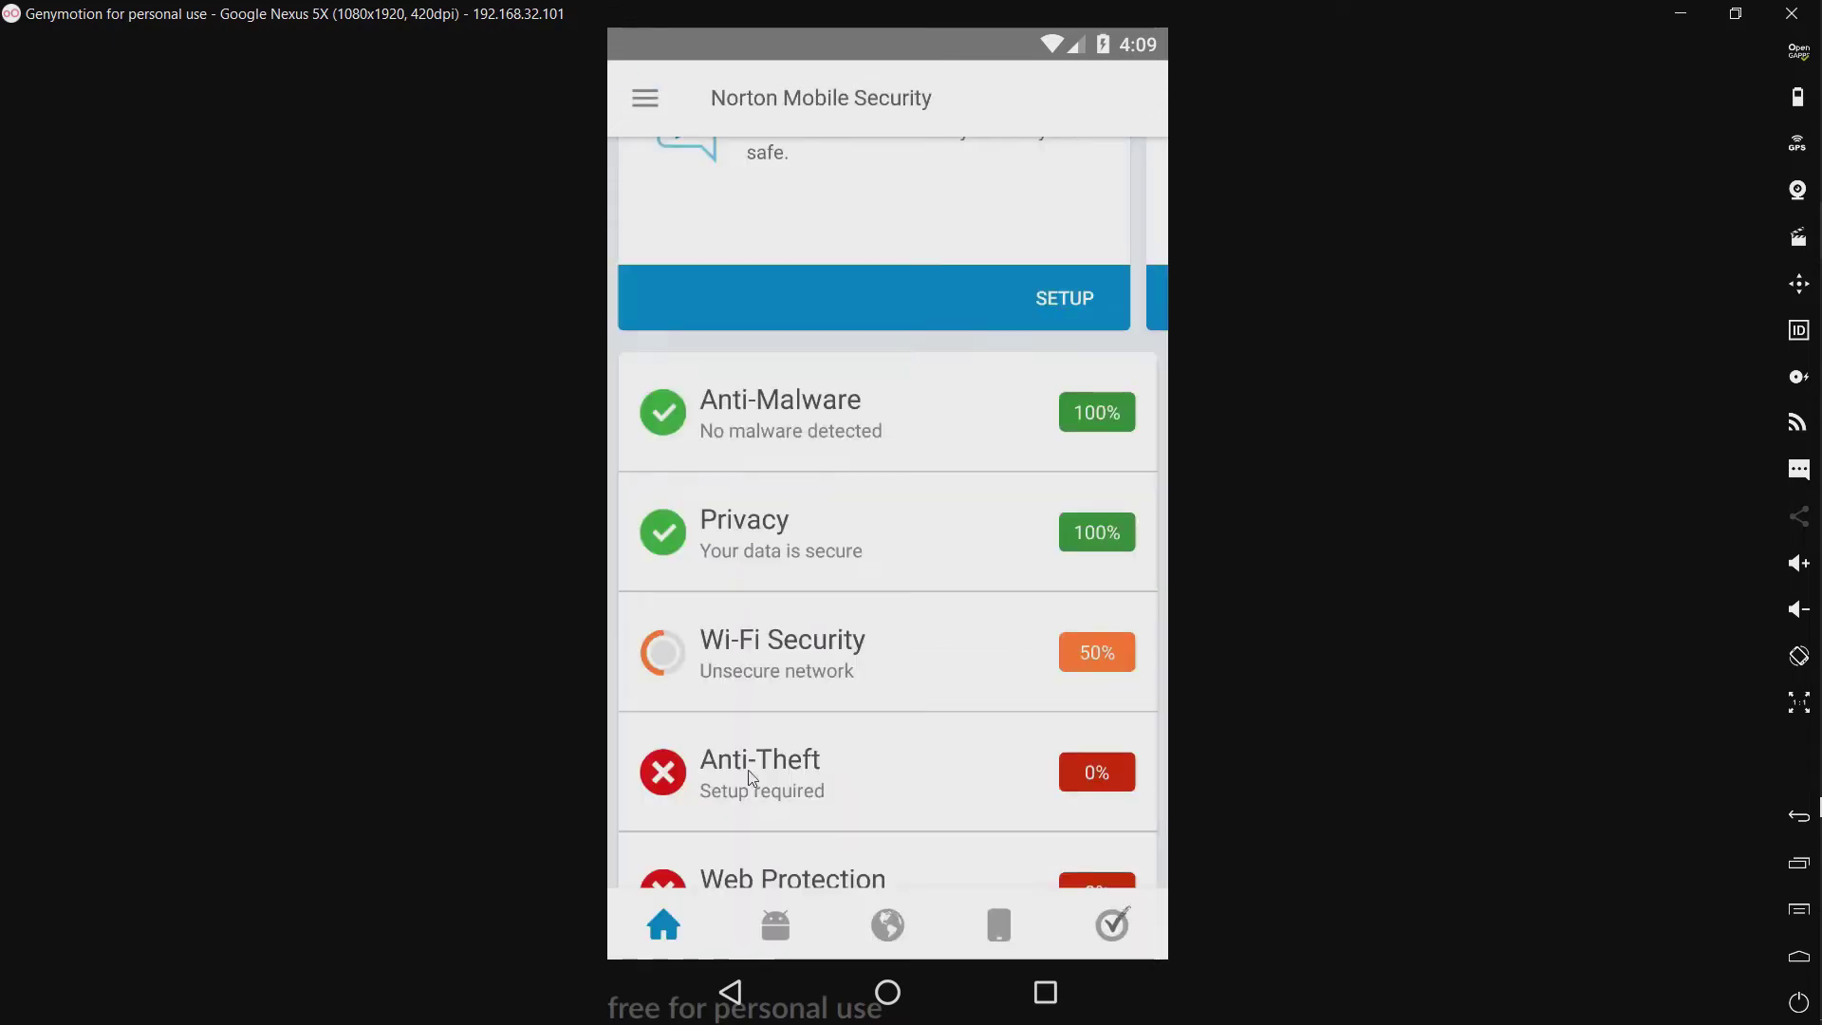
click(780, 779)
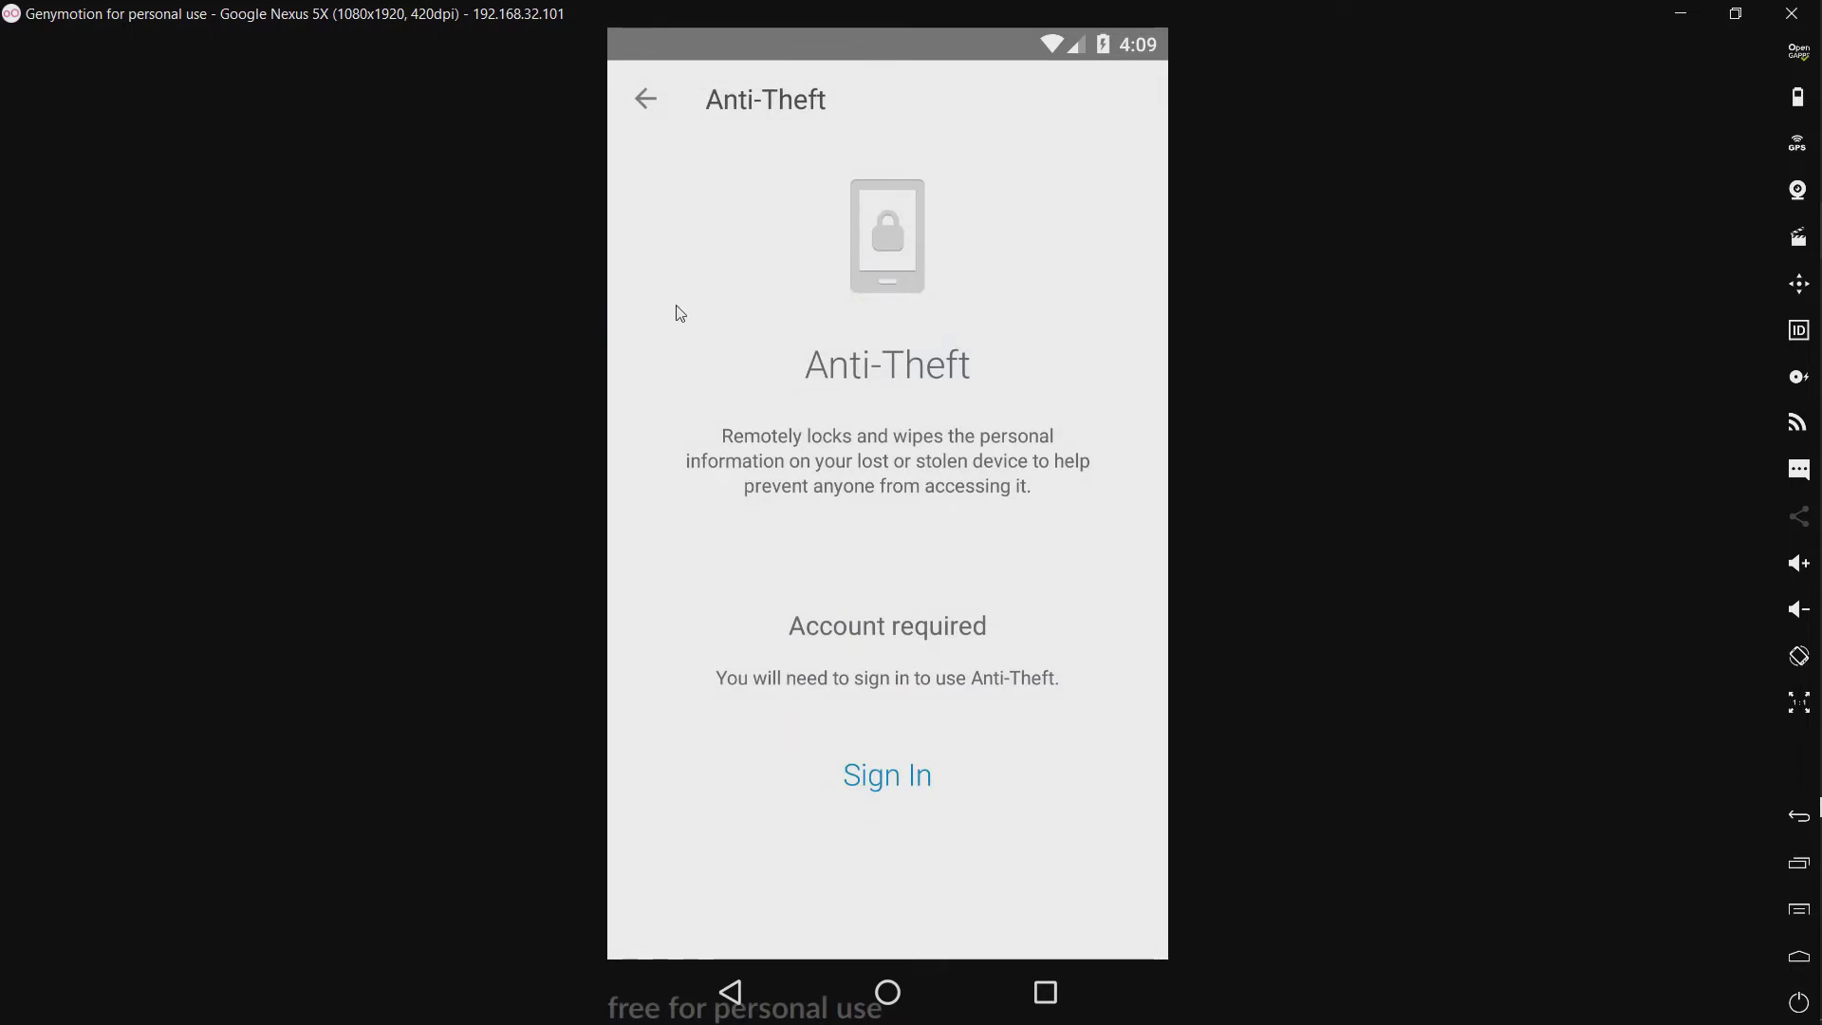
click(650, 102)
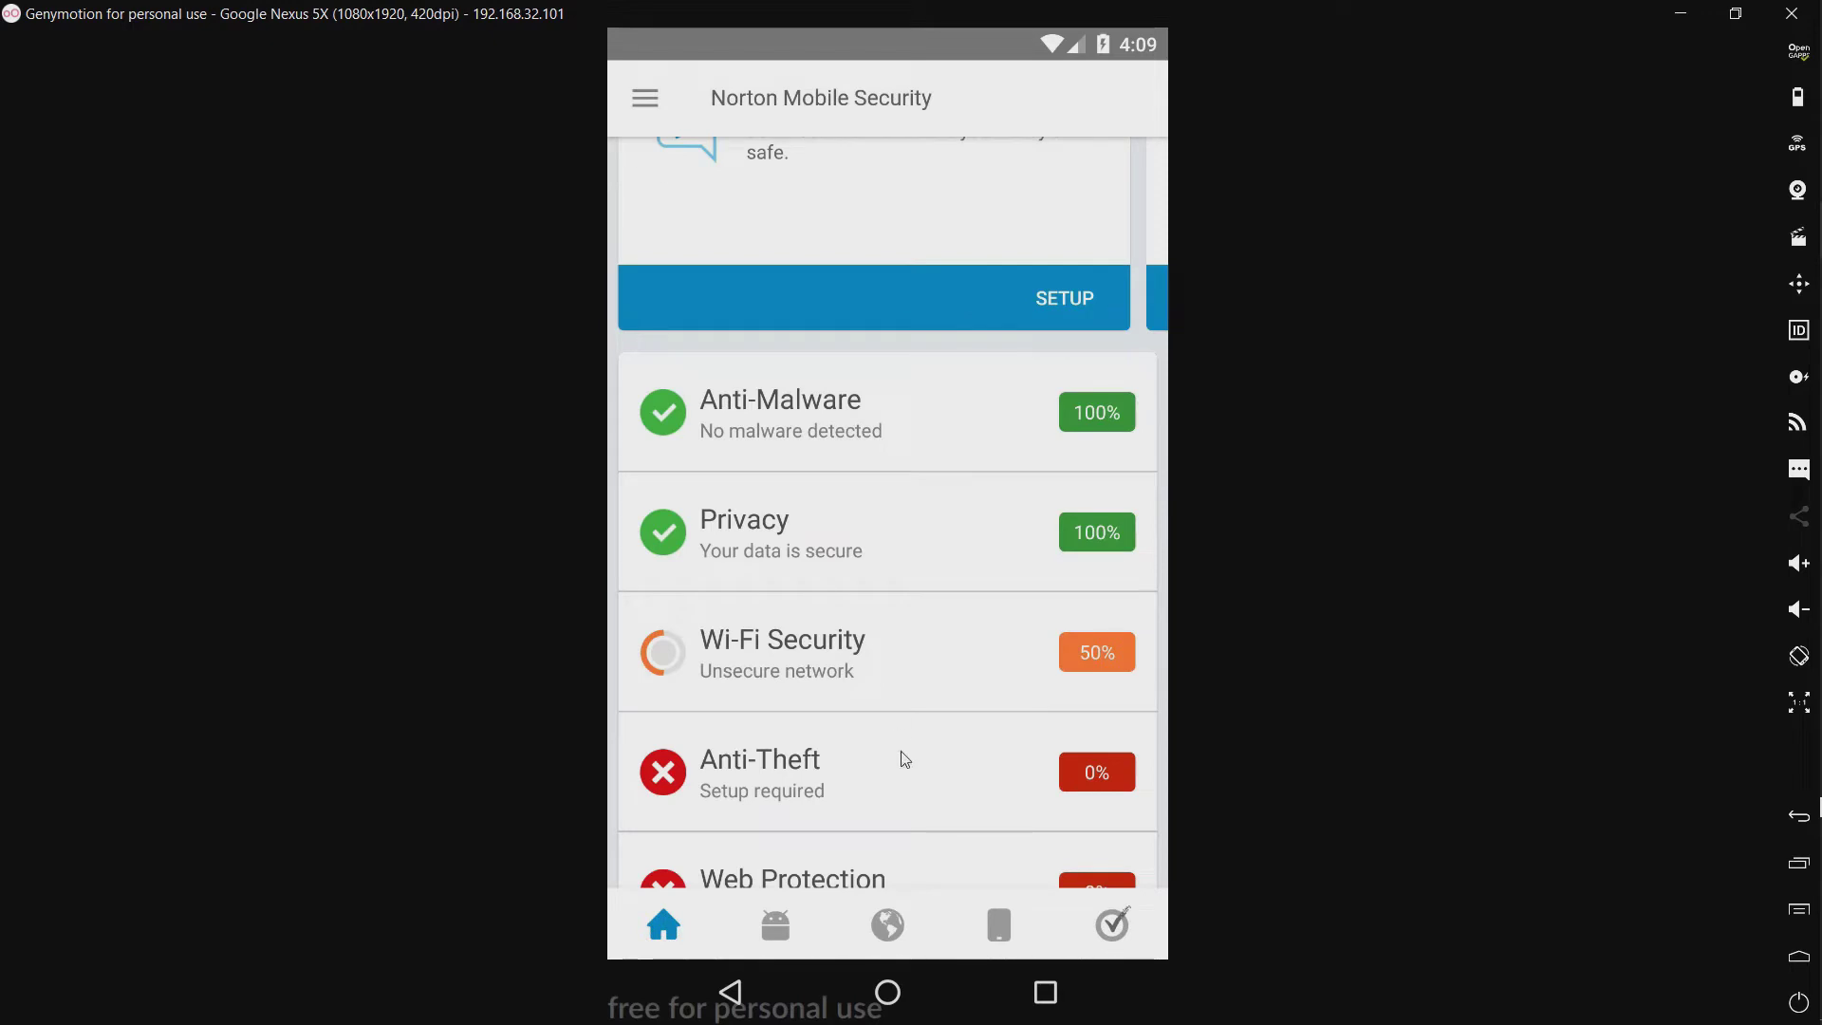
drag(899, 757, 882, 363)
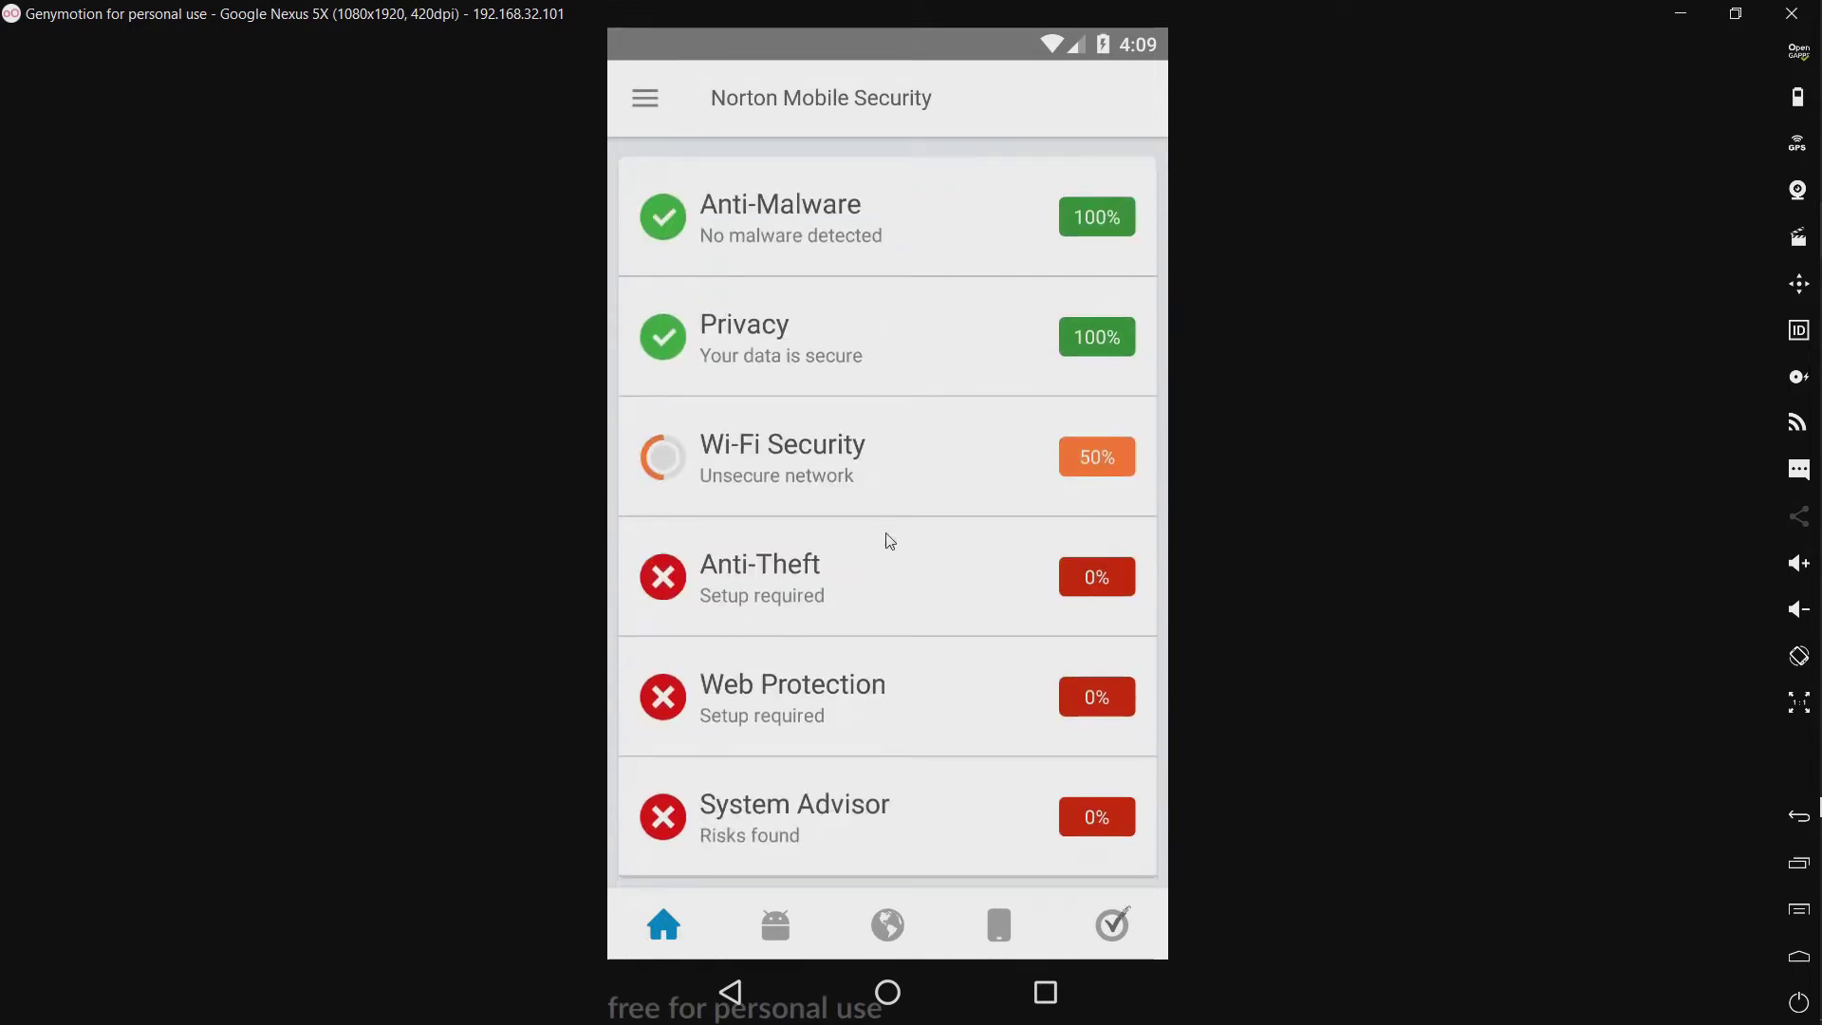
click(862, 709)
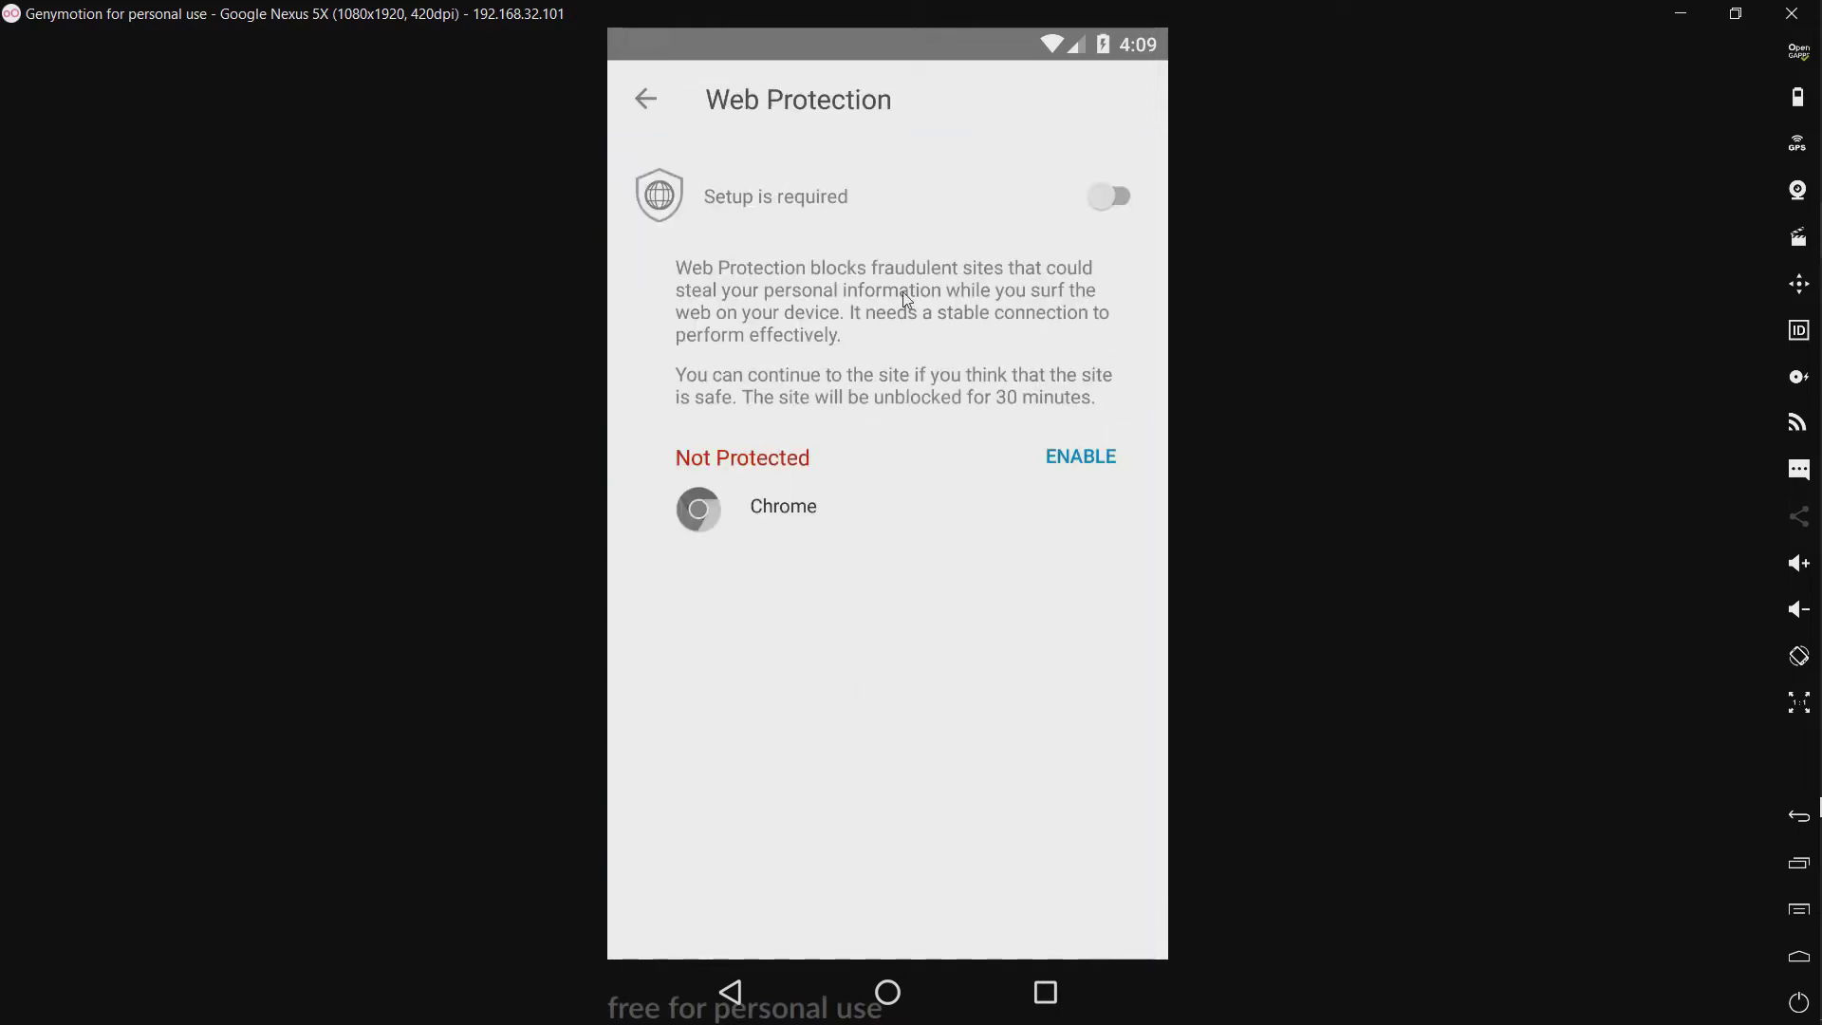
click(644, 100)
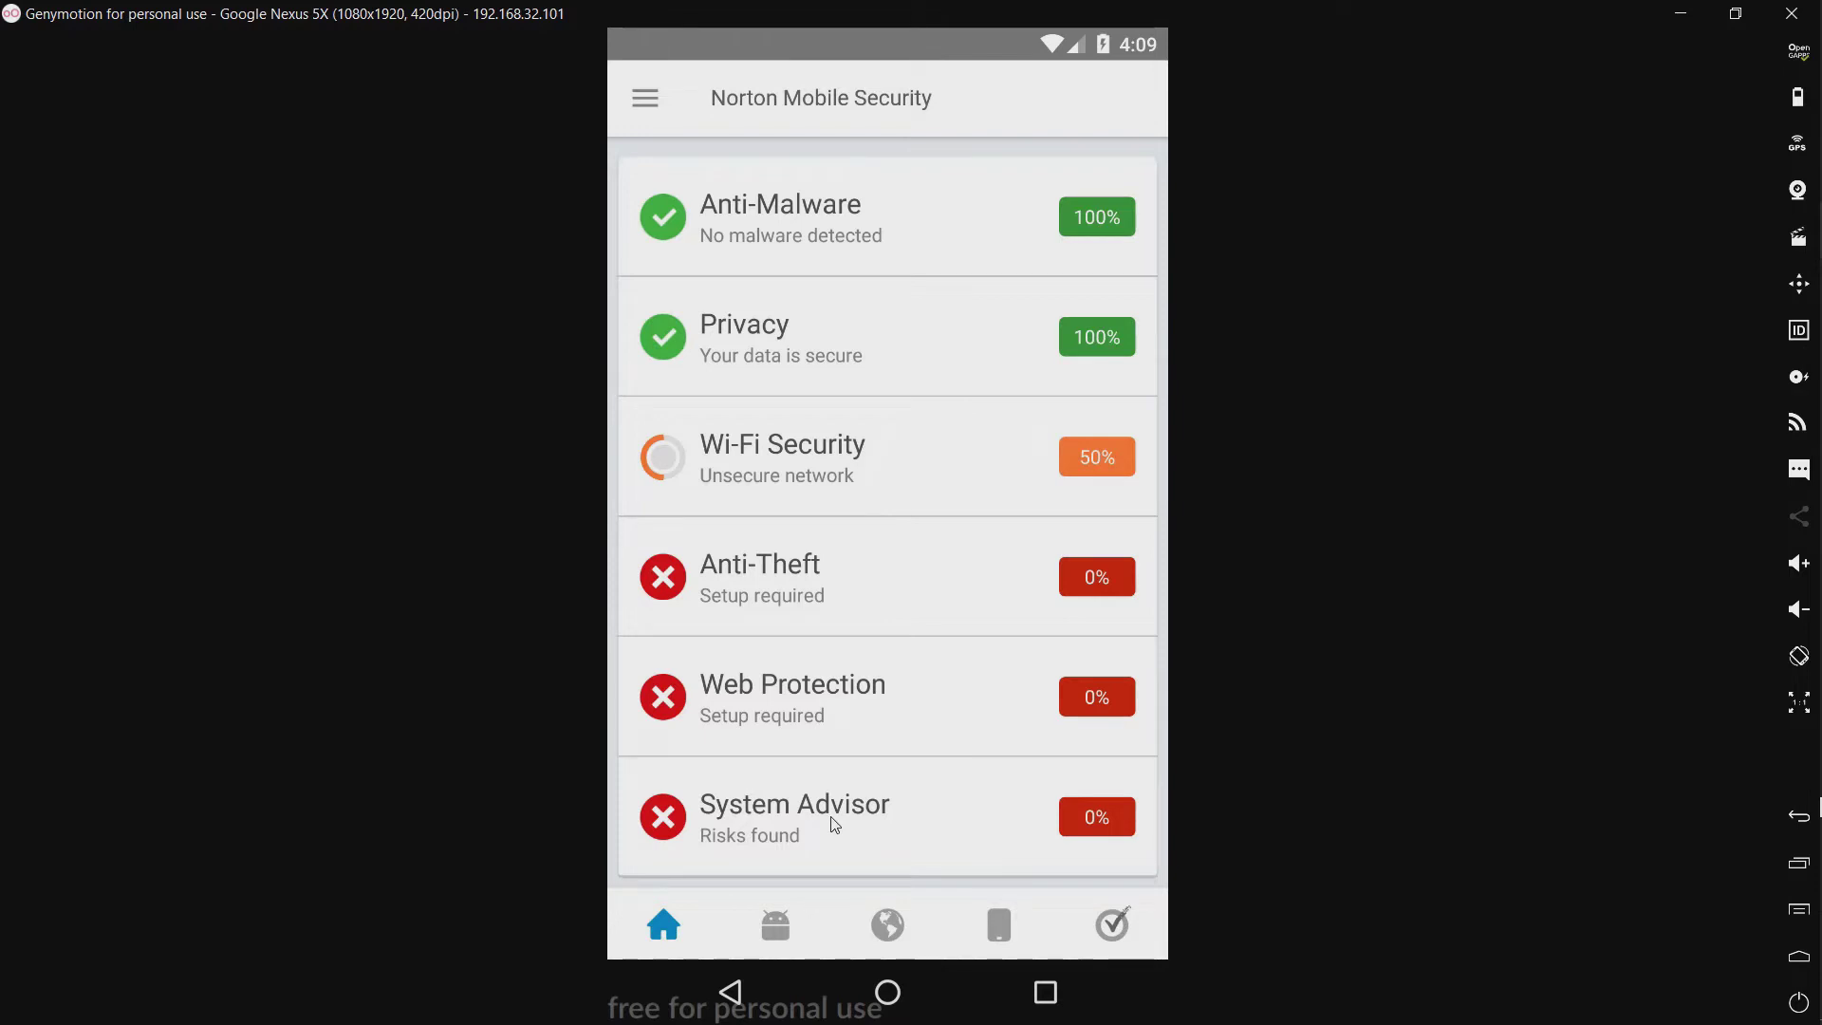
click(834, 823)
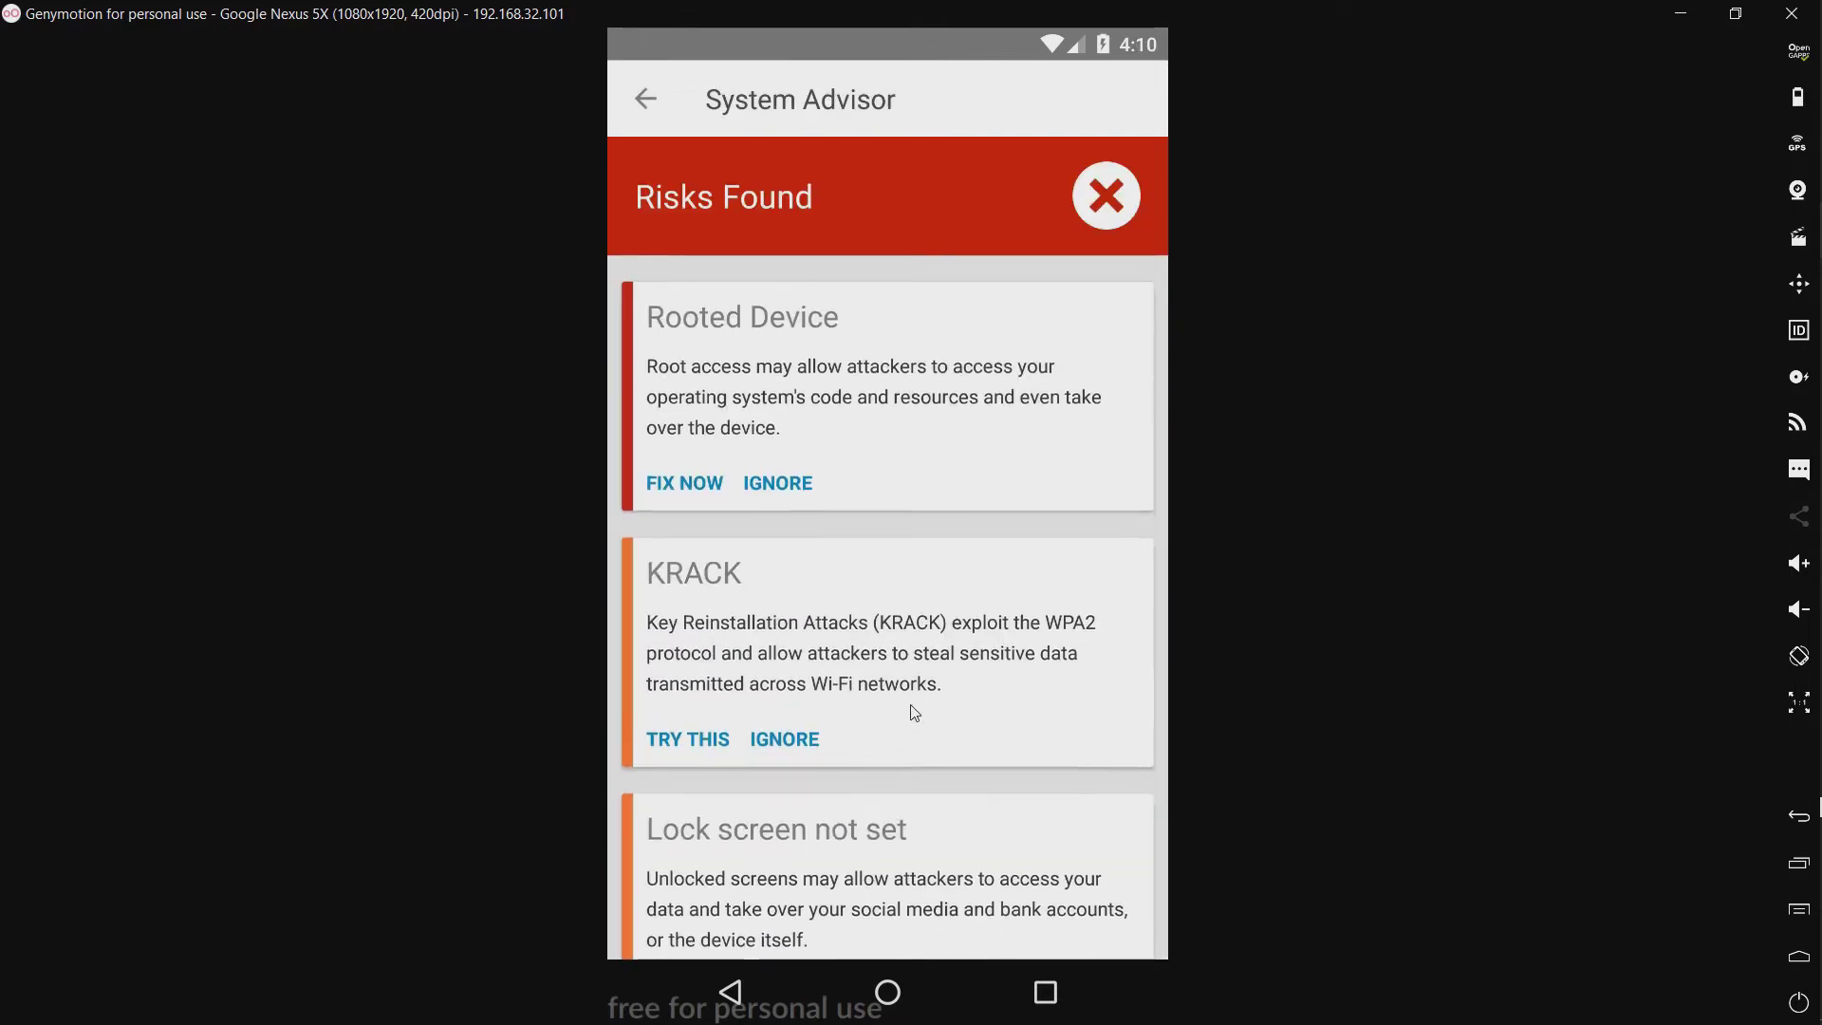
scroll(914, 713, down, 4)
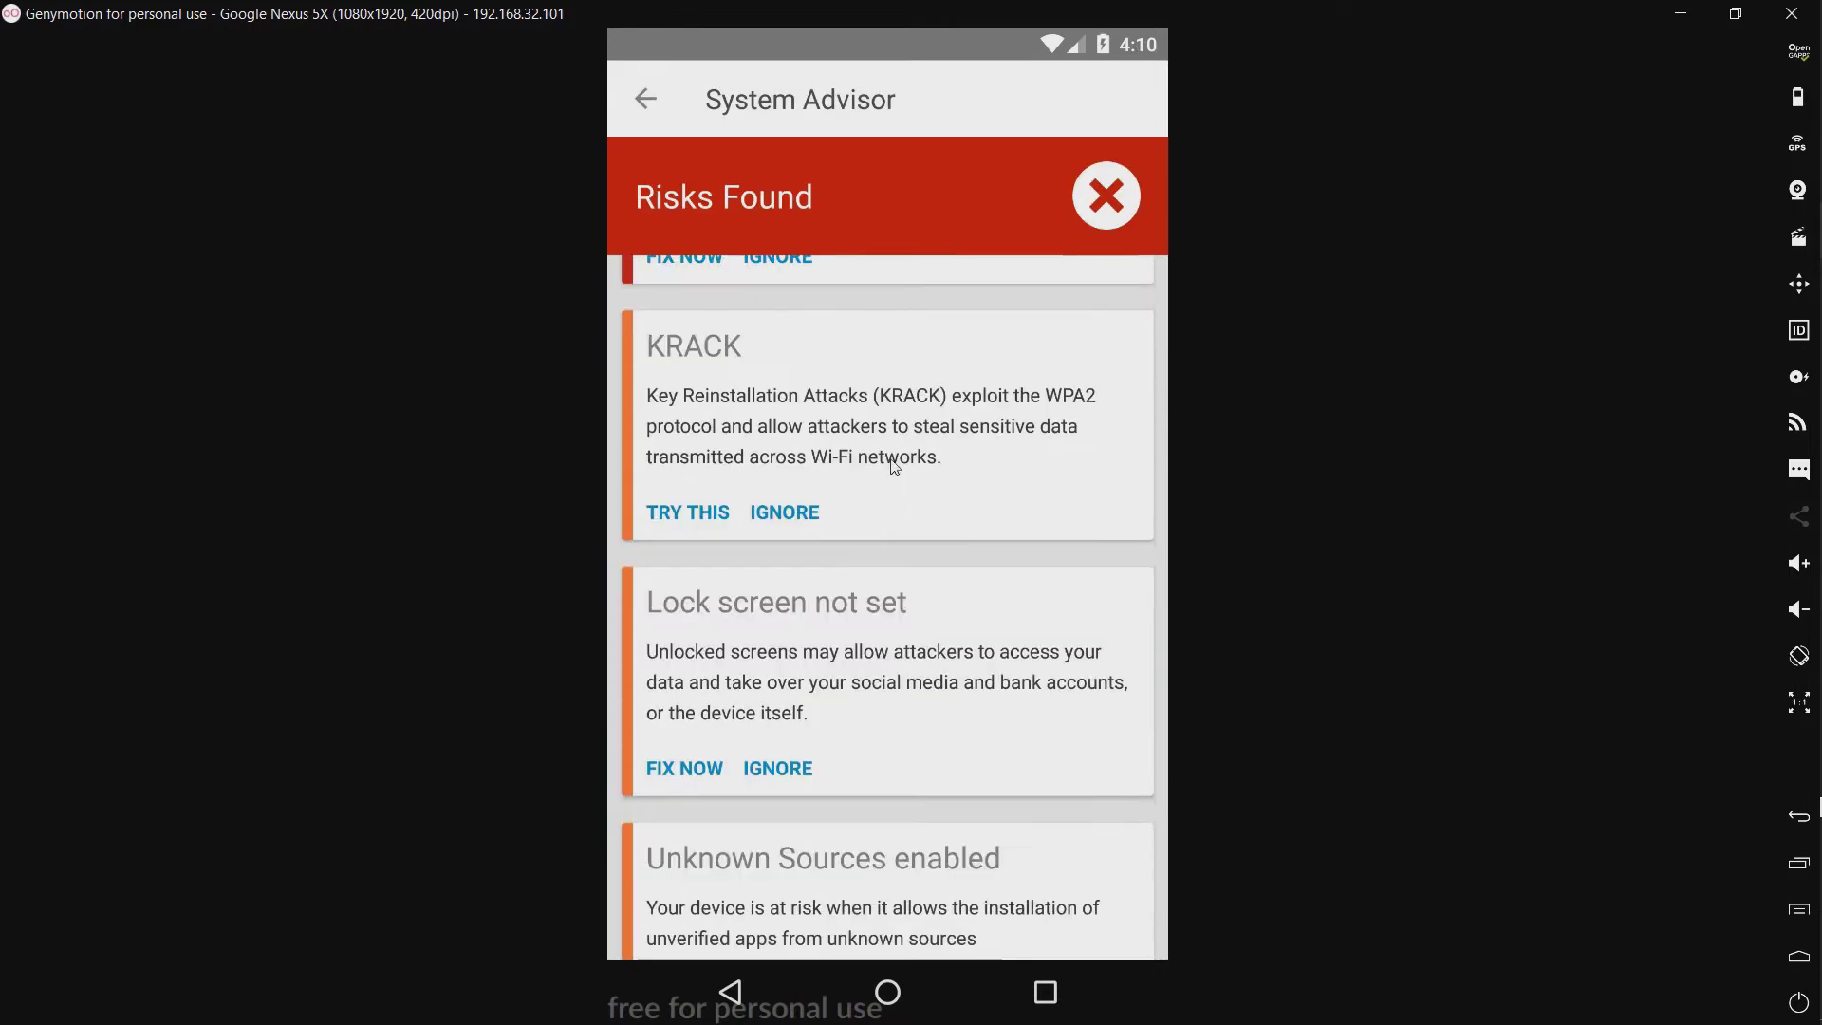
scroll(895, 456, down, 2)
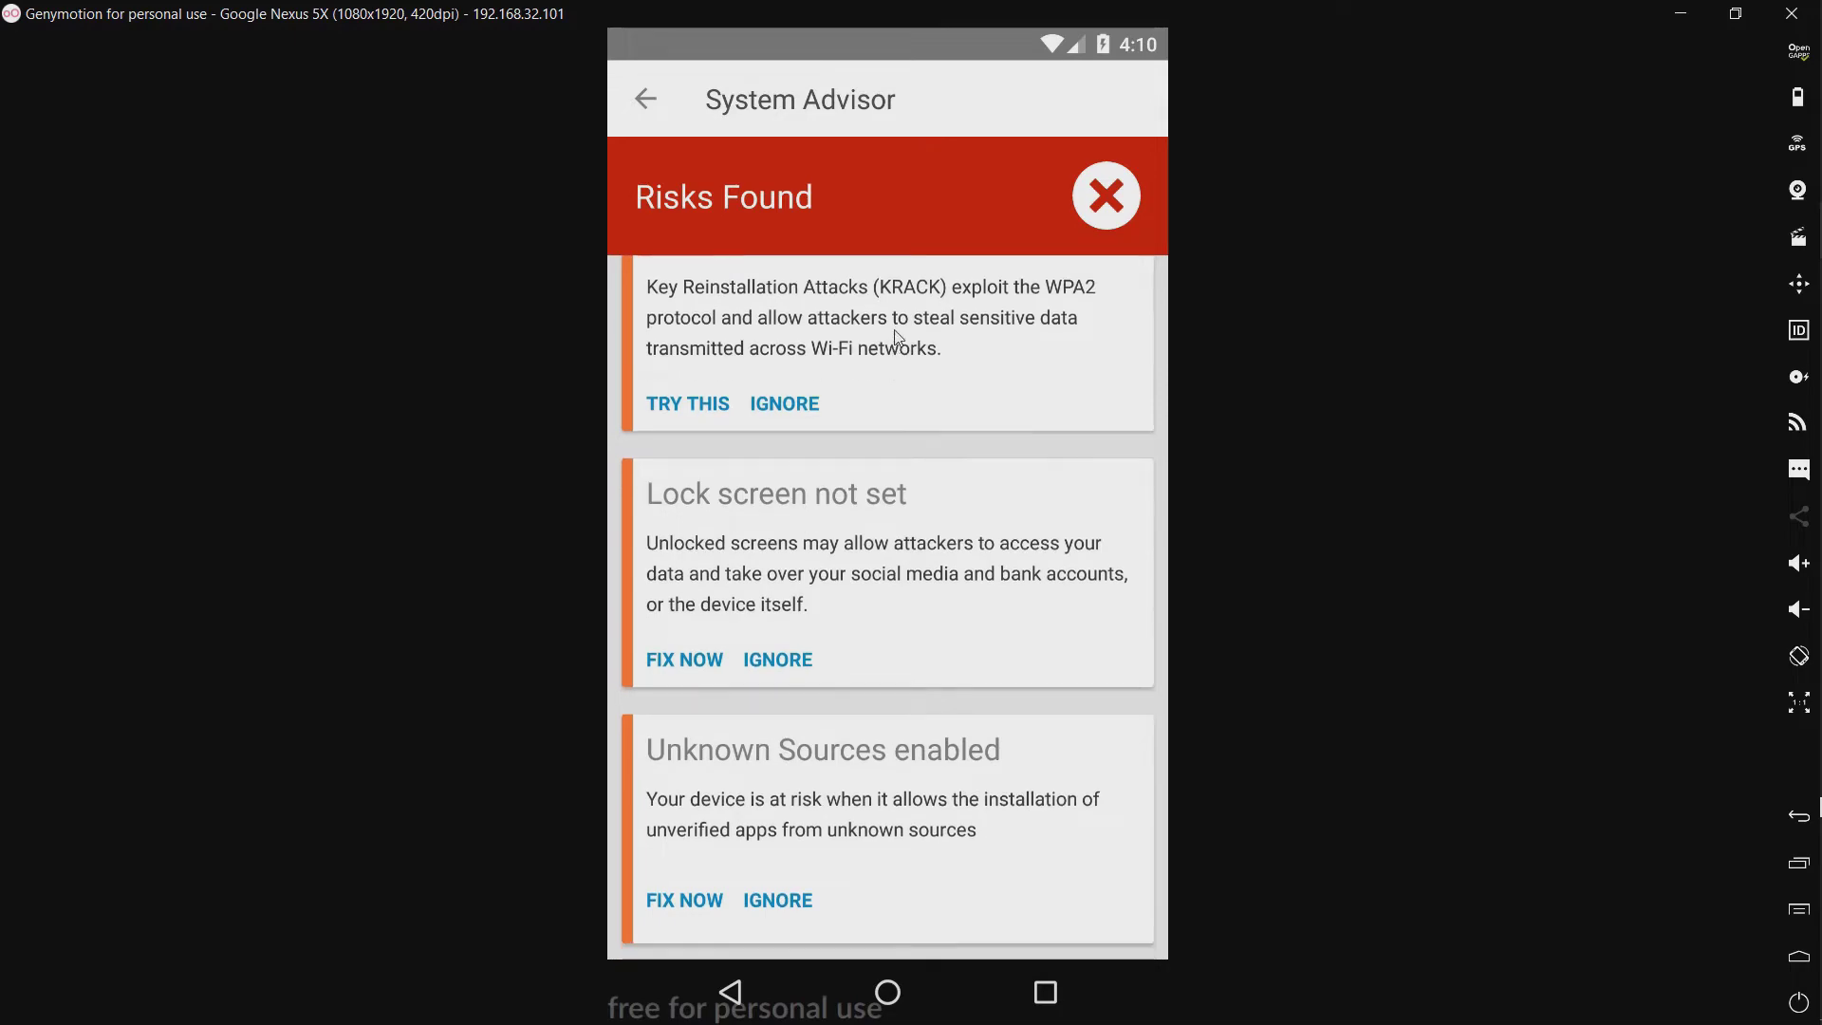
scroll(901, 365, up, 6)
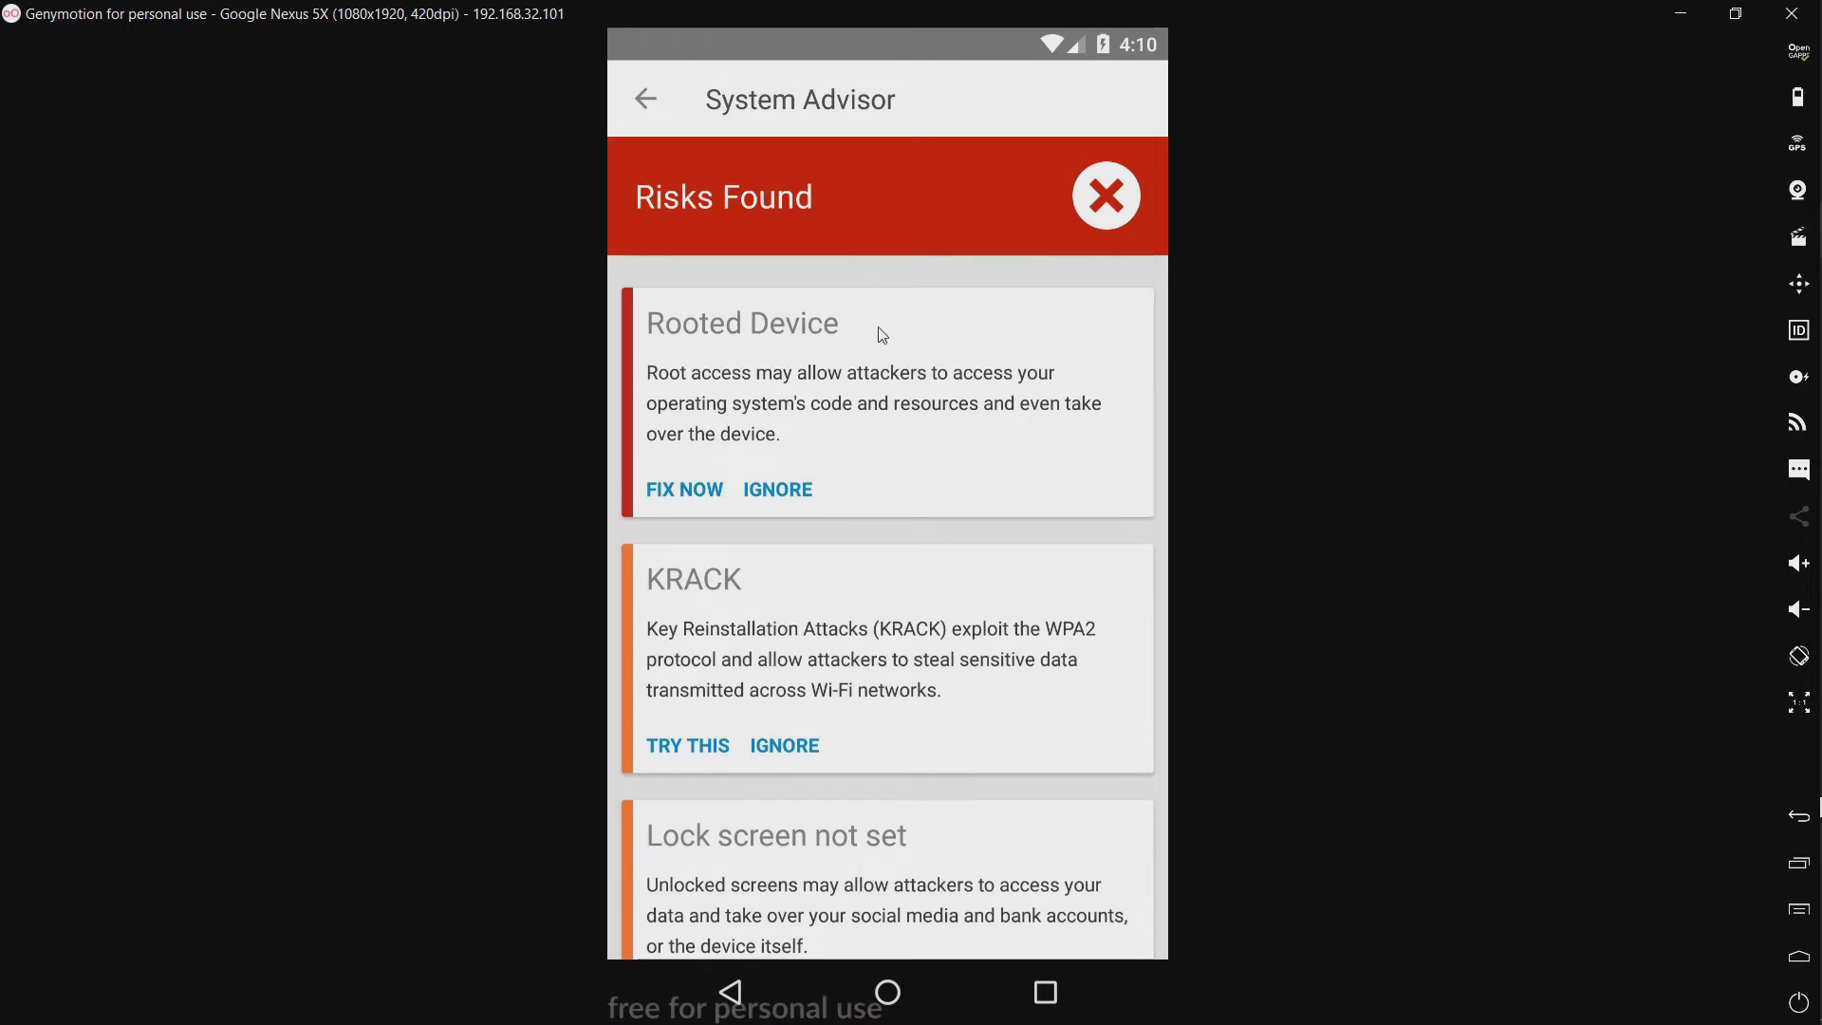
click(656, 114)
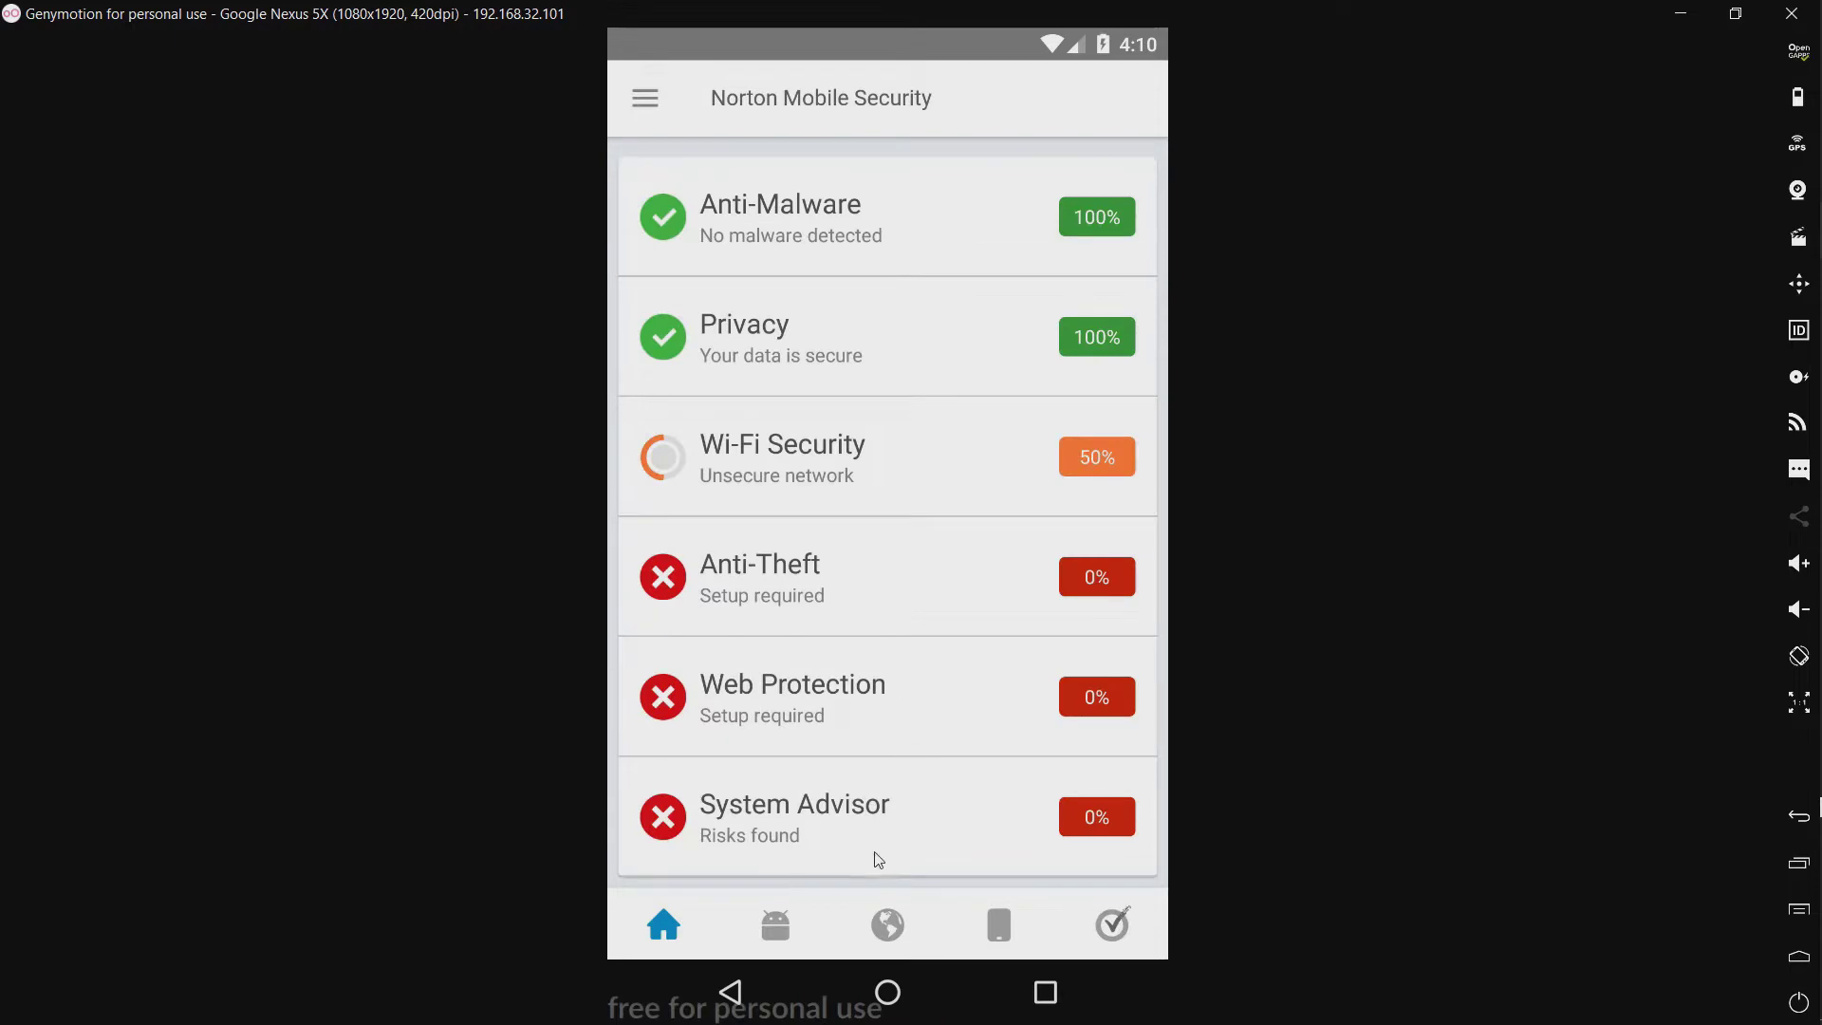
click(782, 924)
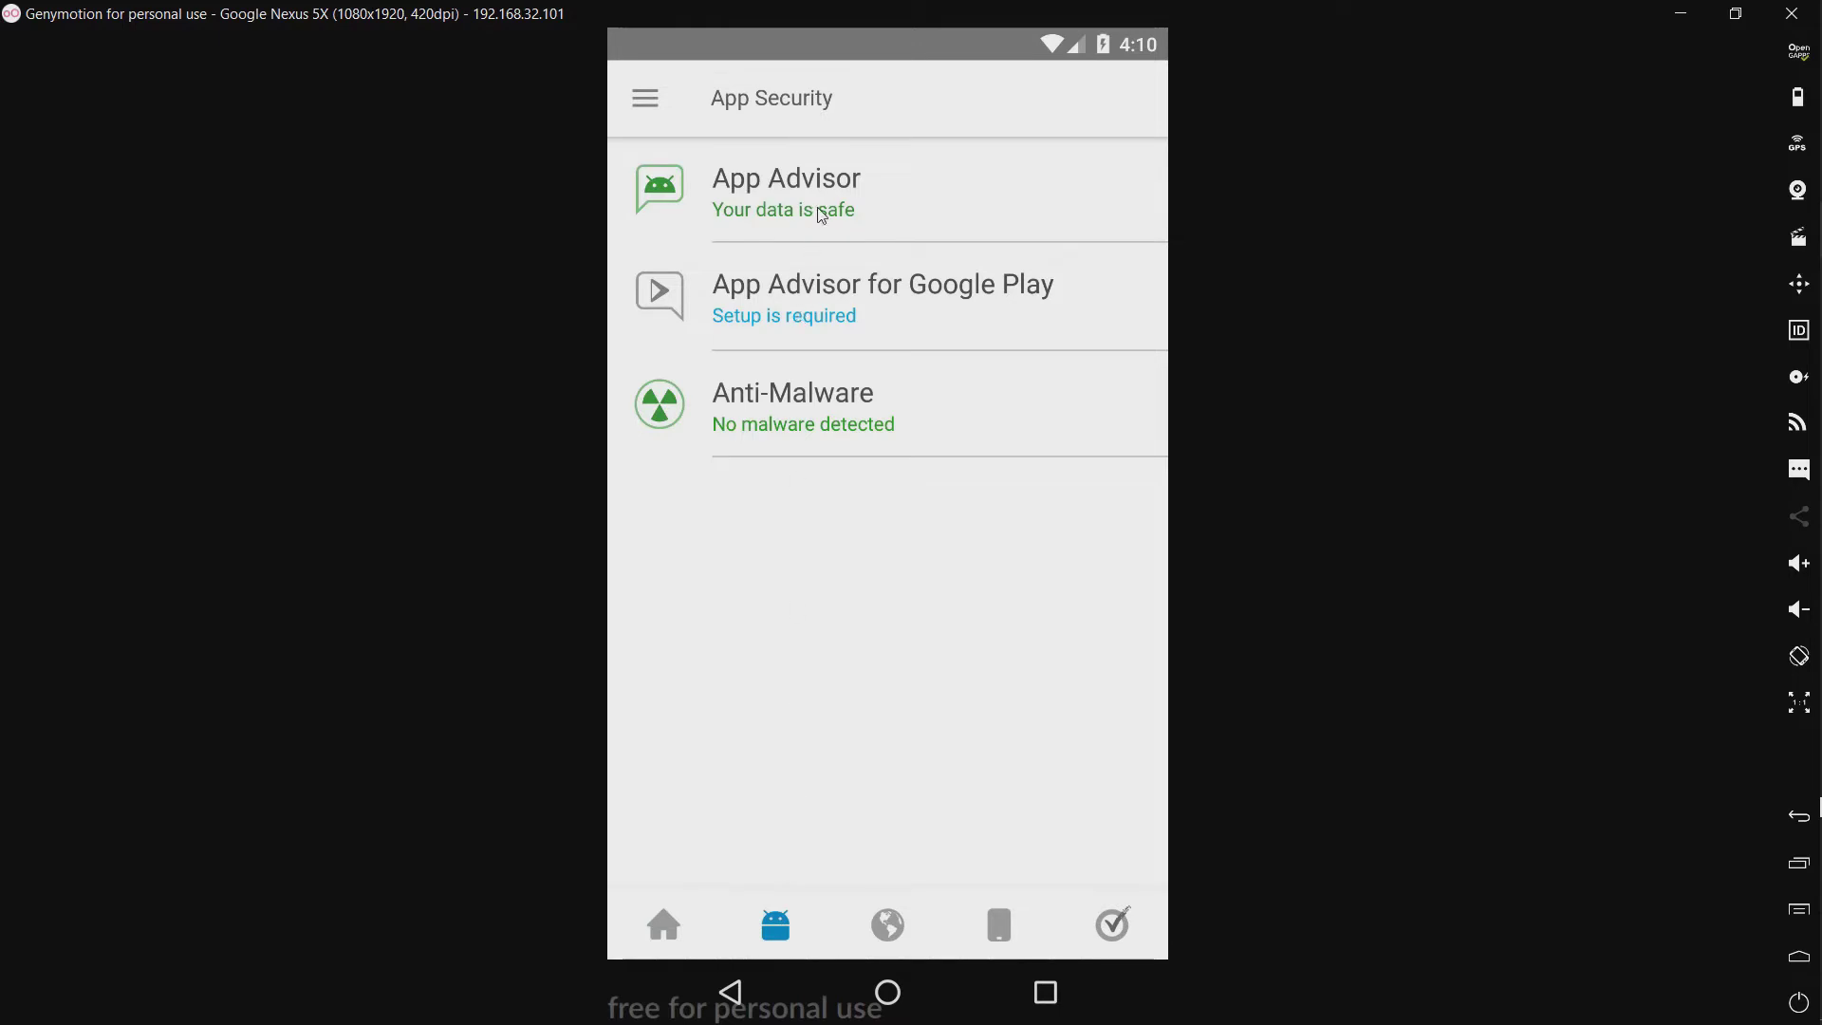
Browse the App Advisor, App Advisor for Google Play and Anti-Malware pages, then show the Online section.
click(767, 174)
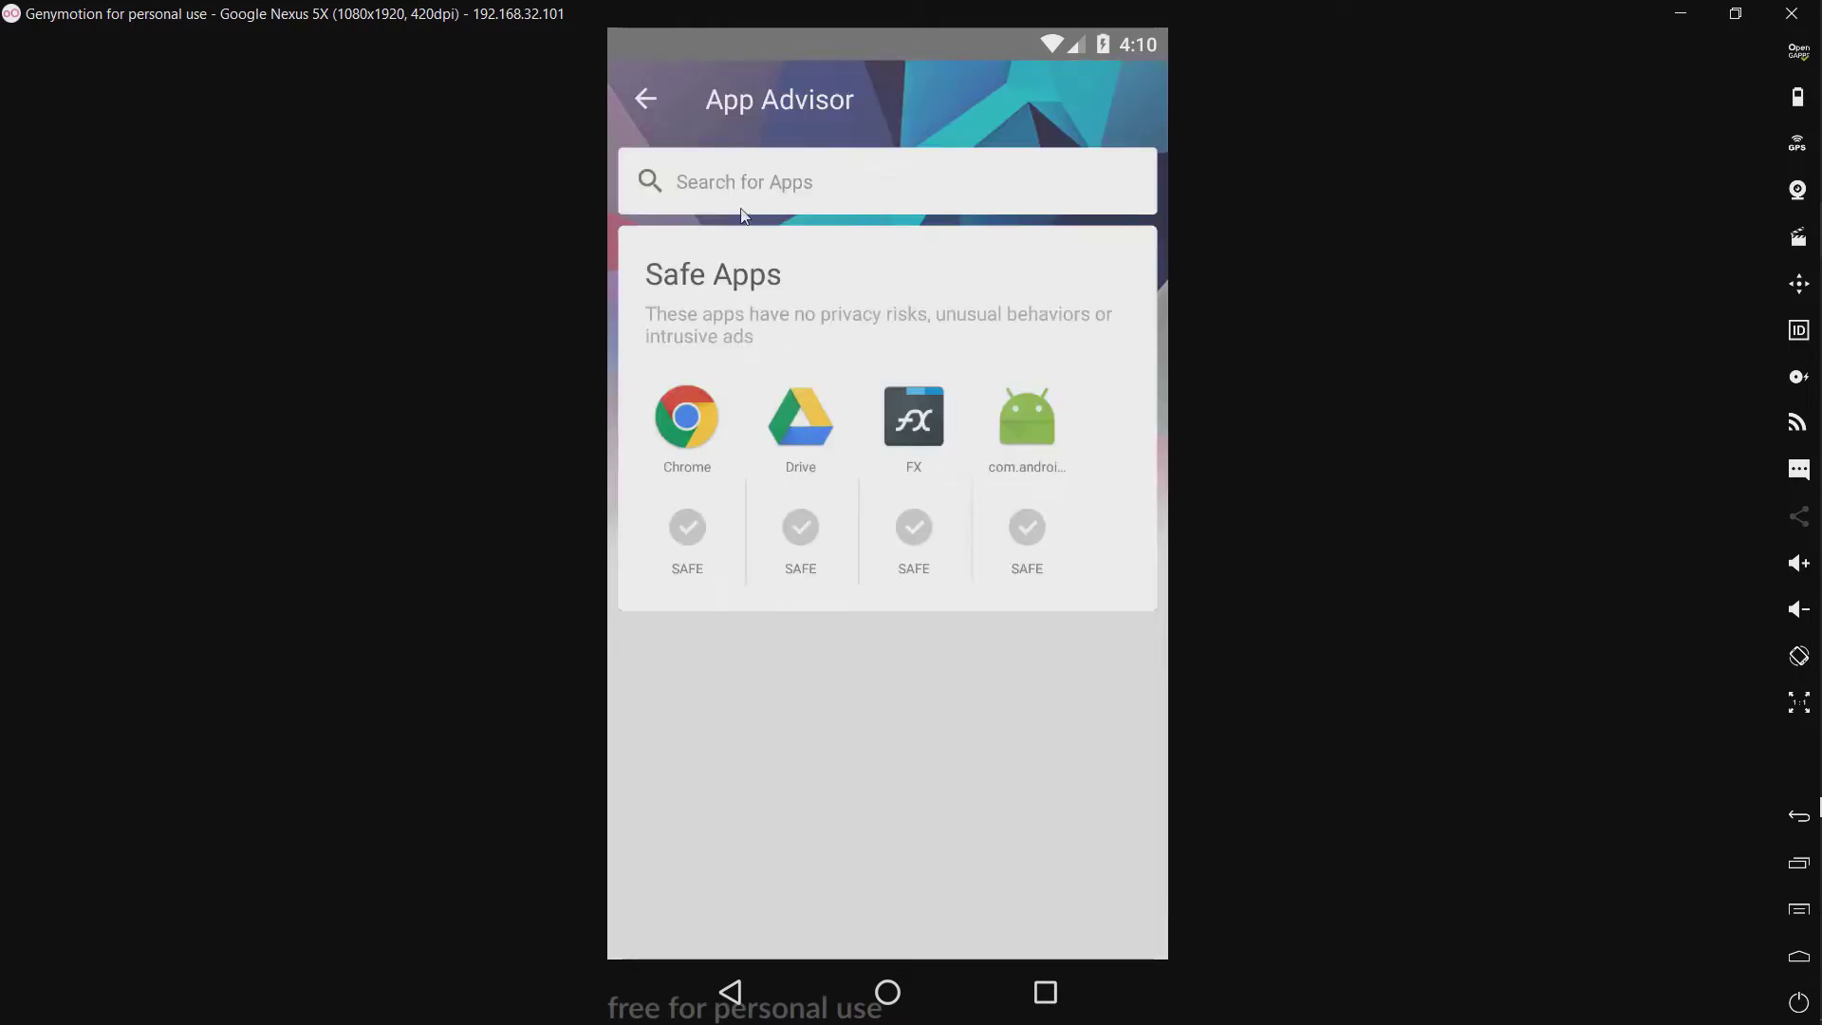
click(644, 98)
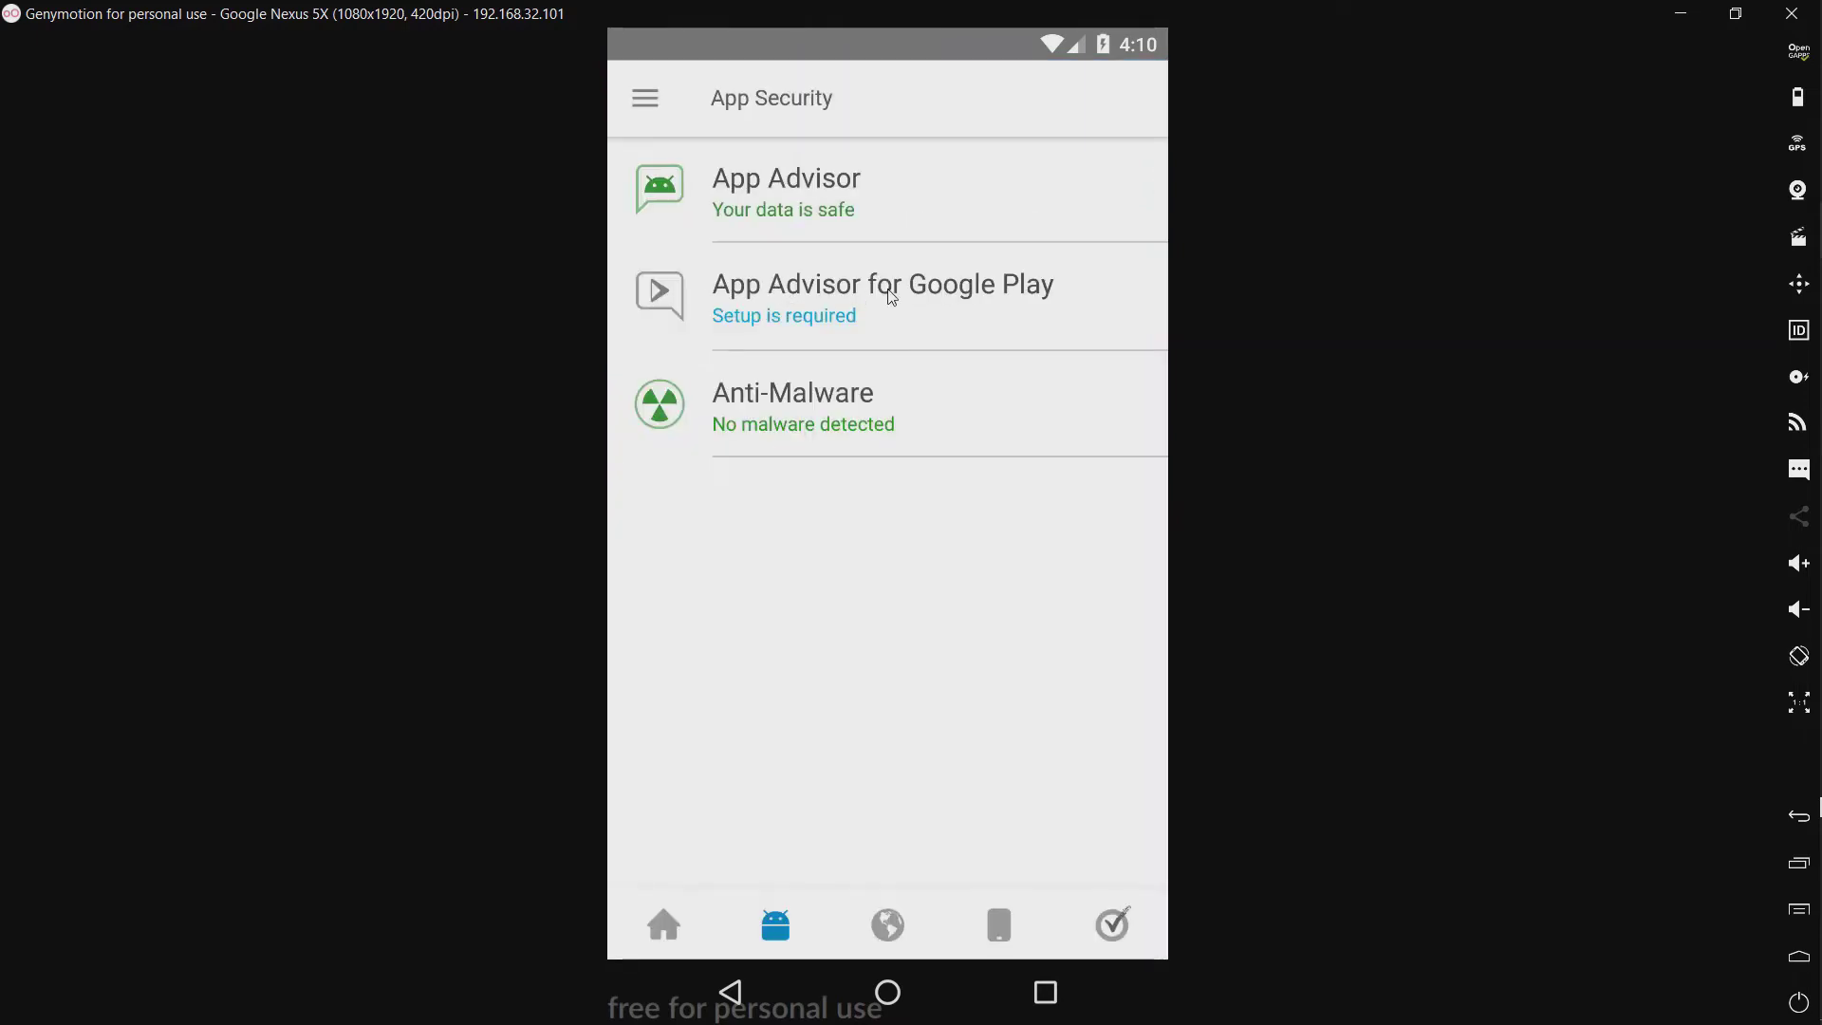
click(893, 298)
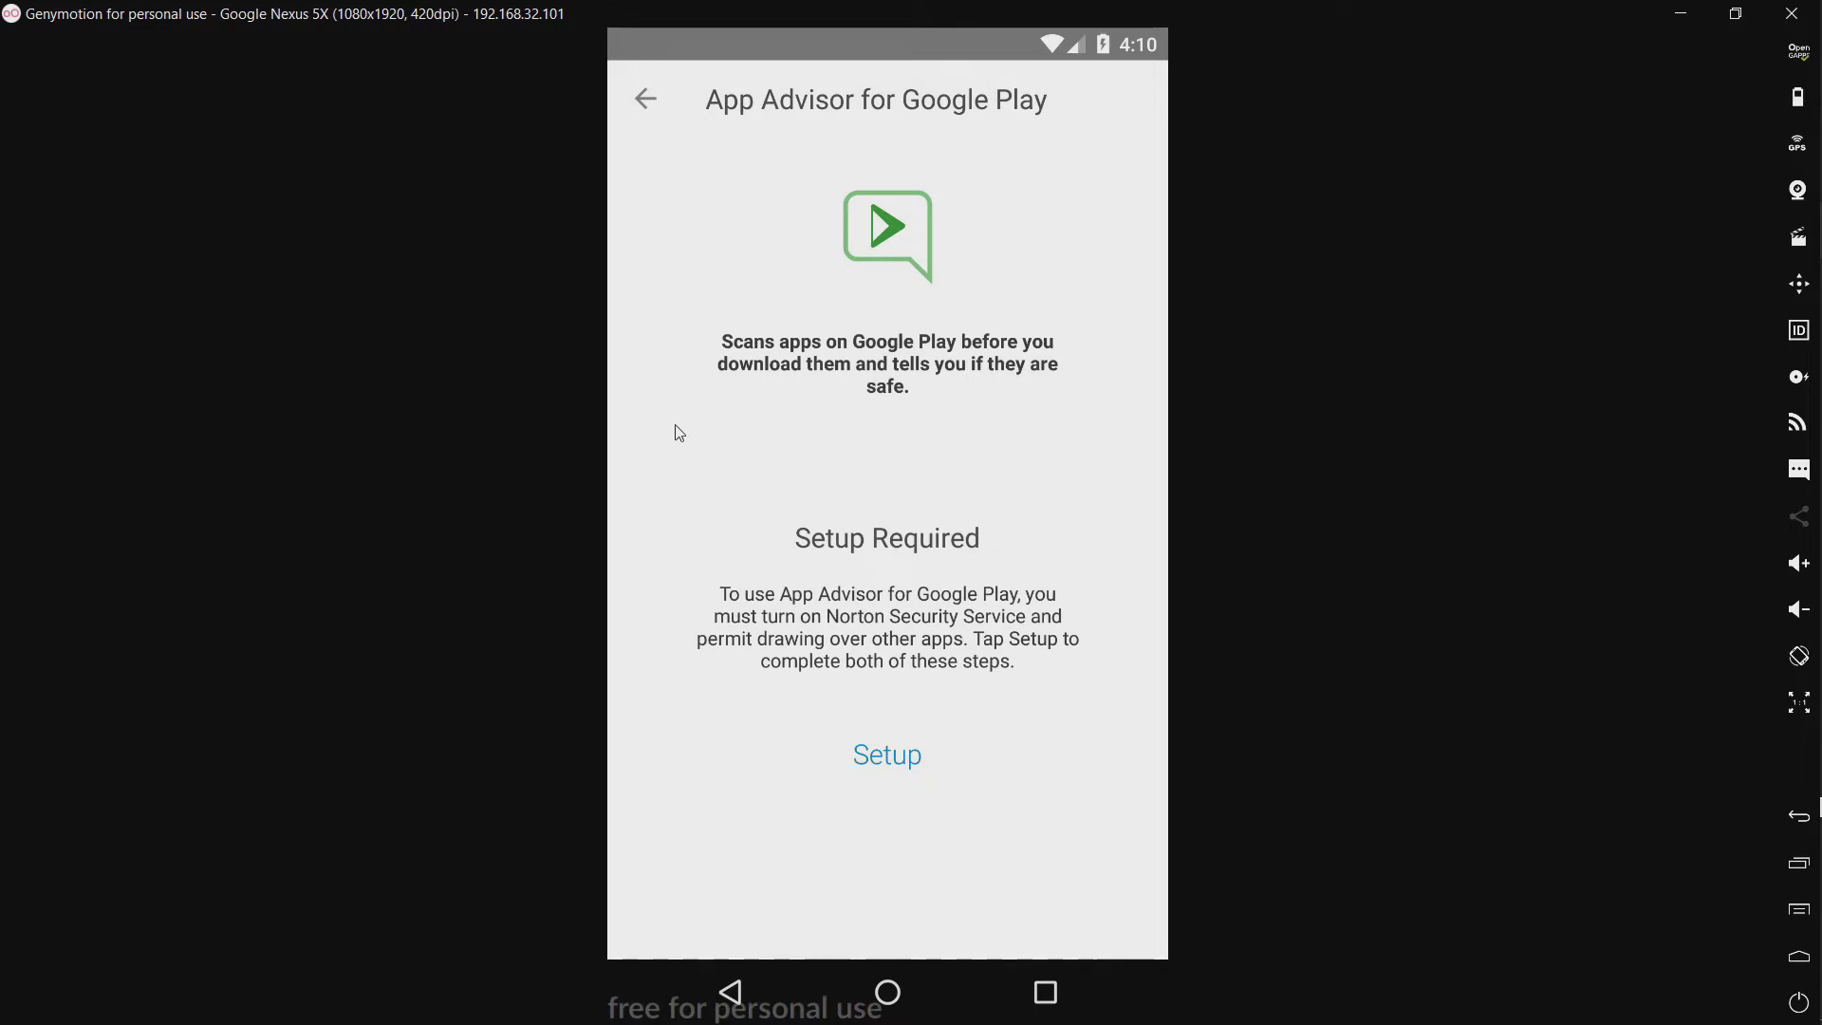
click(644, 101)
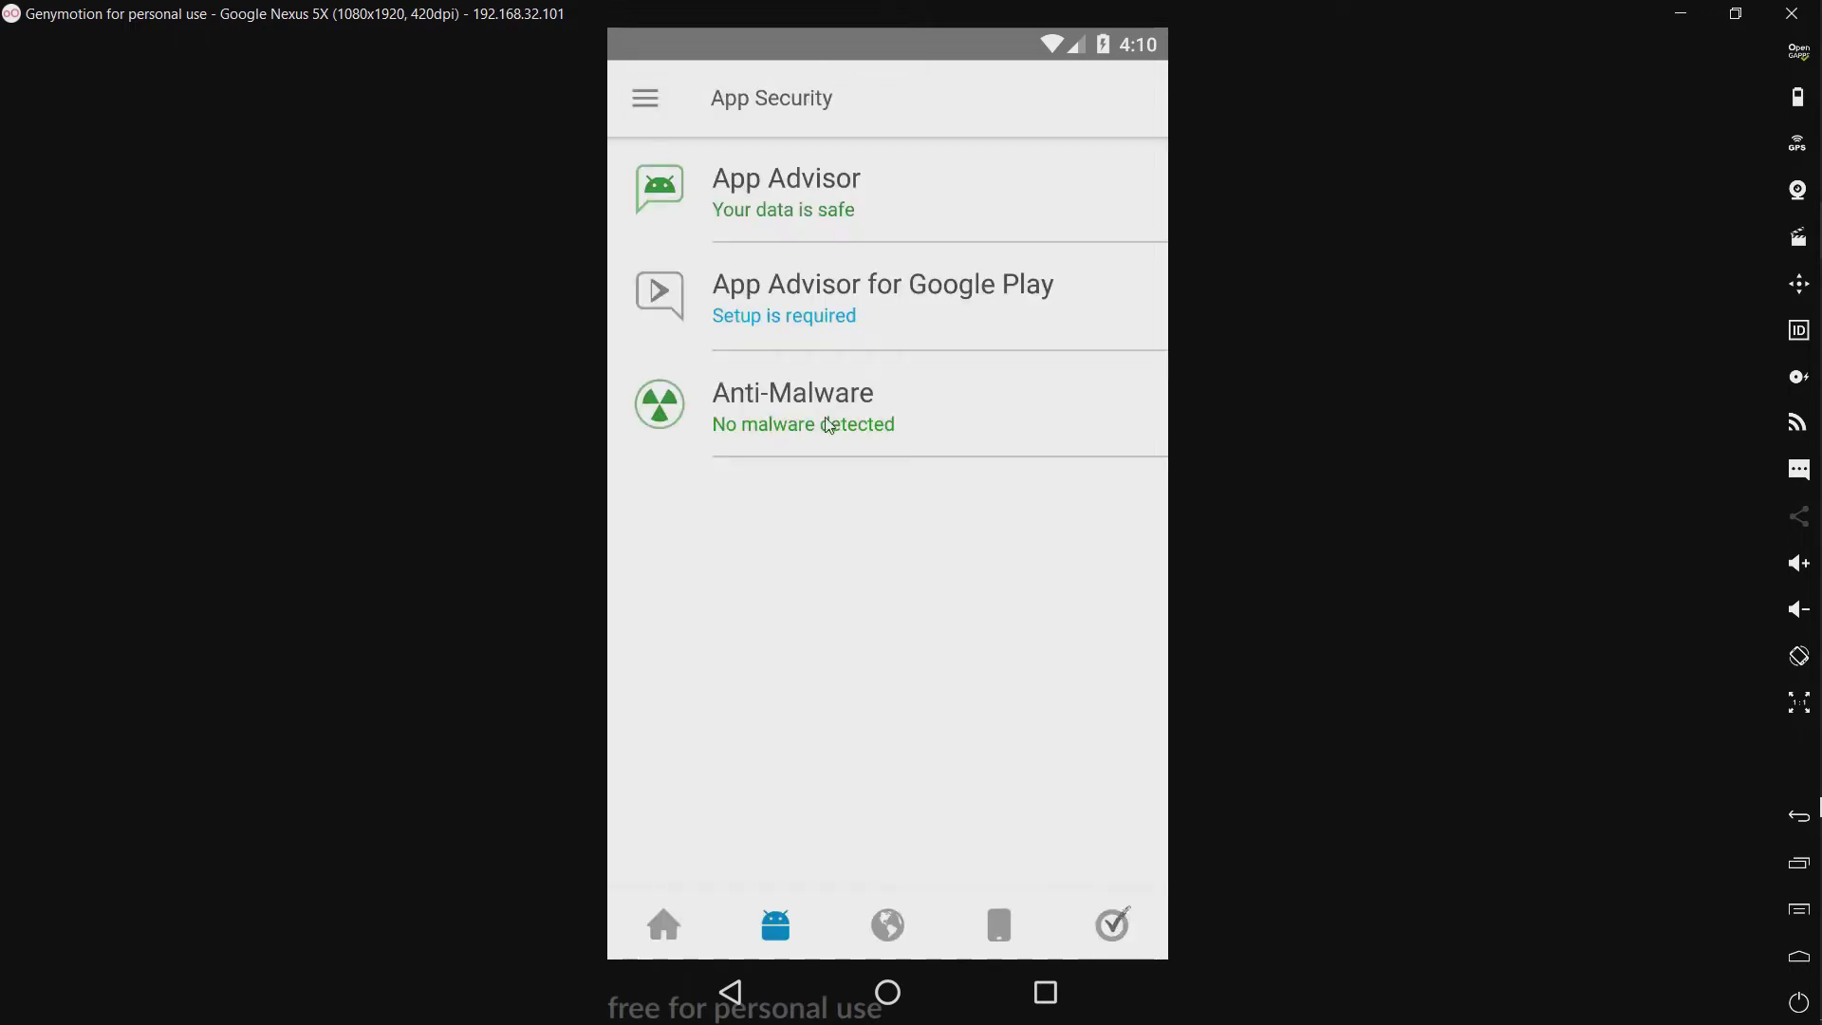
click(839, 432)
click(646, 99)
click(897, 918)
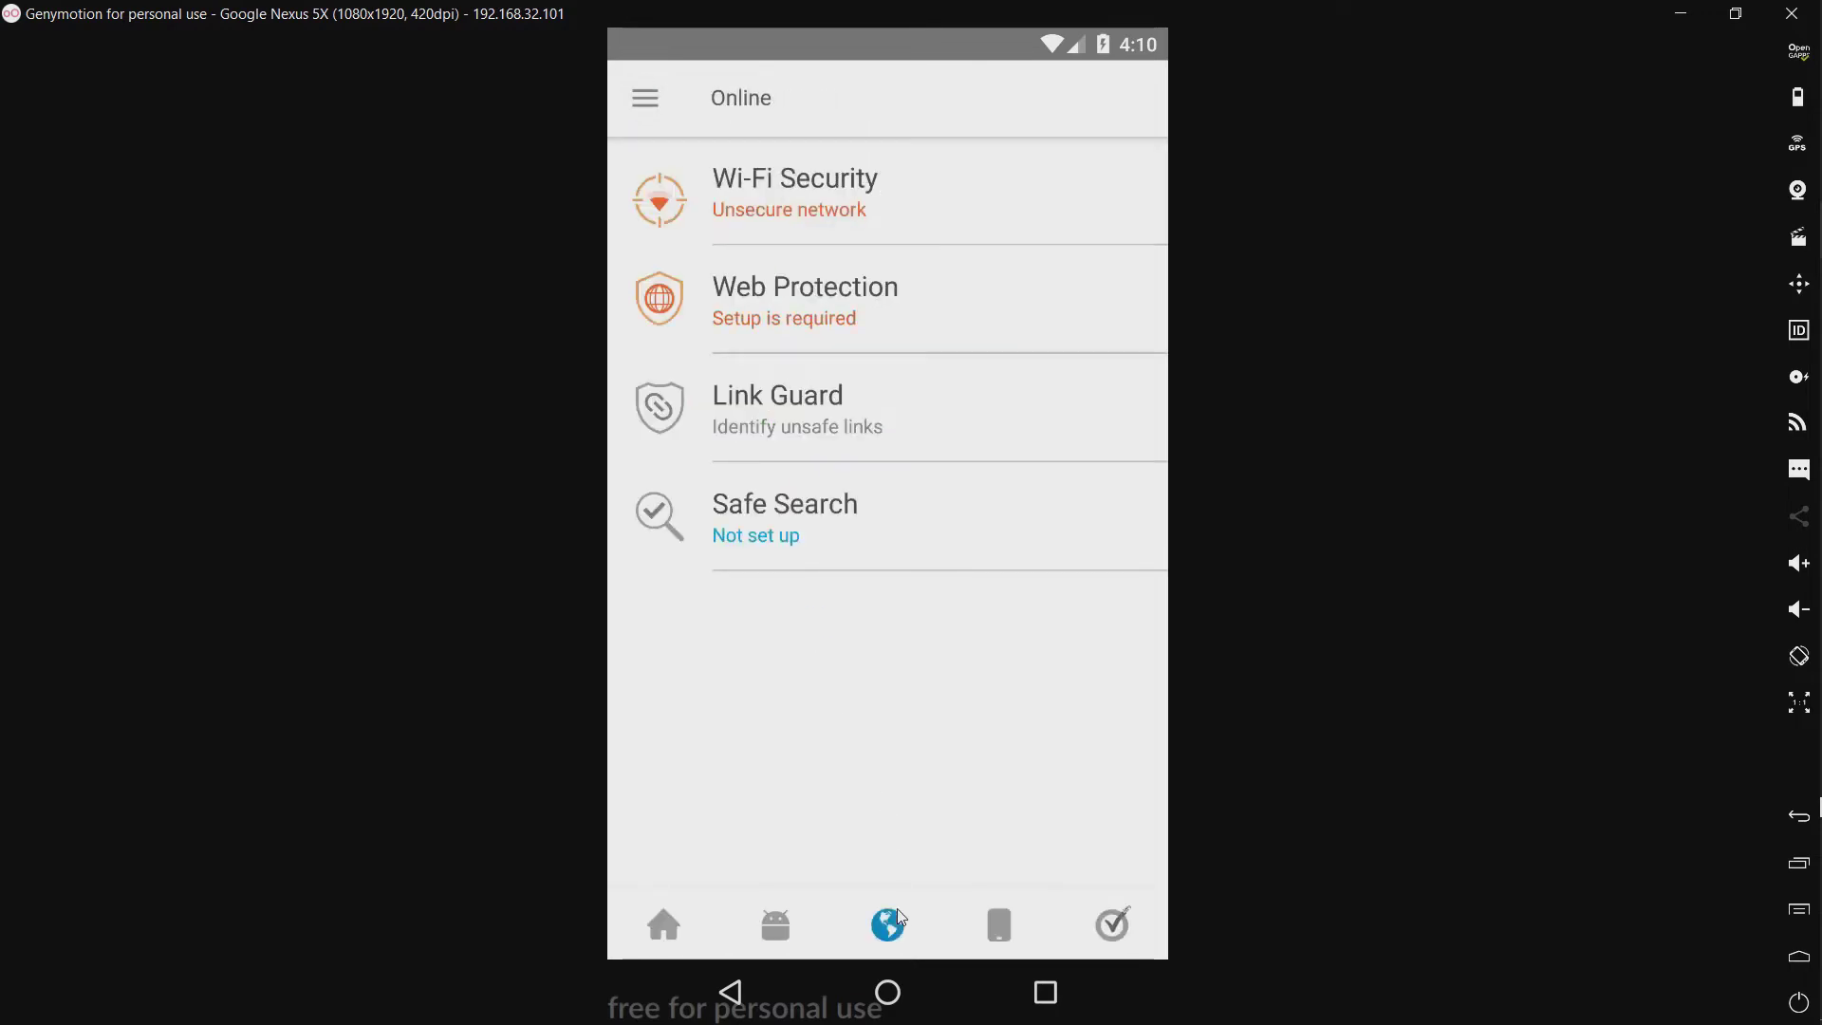
Check the Wi-Fi Security scan and trust the WiredSSID network.
click(875, 221)
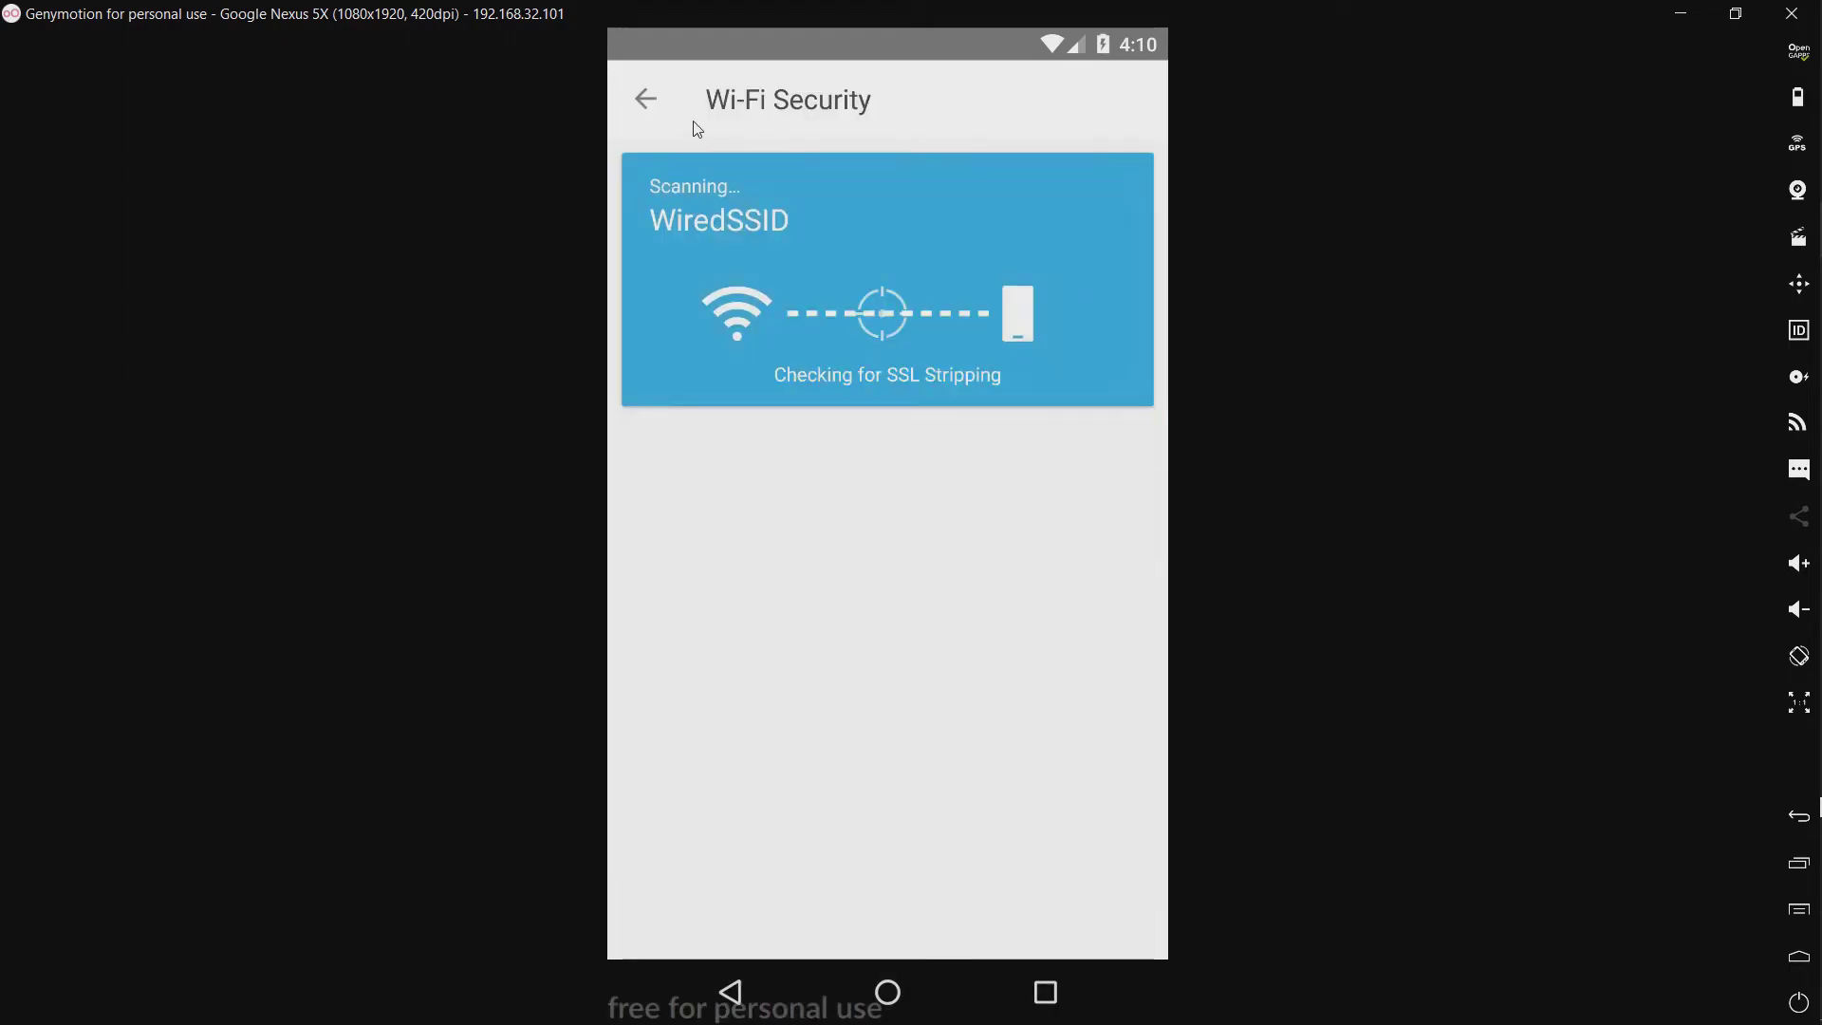
click(651, 113)
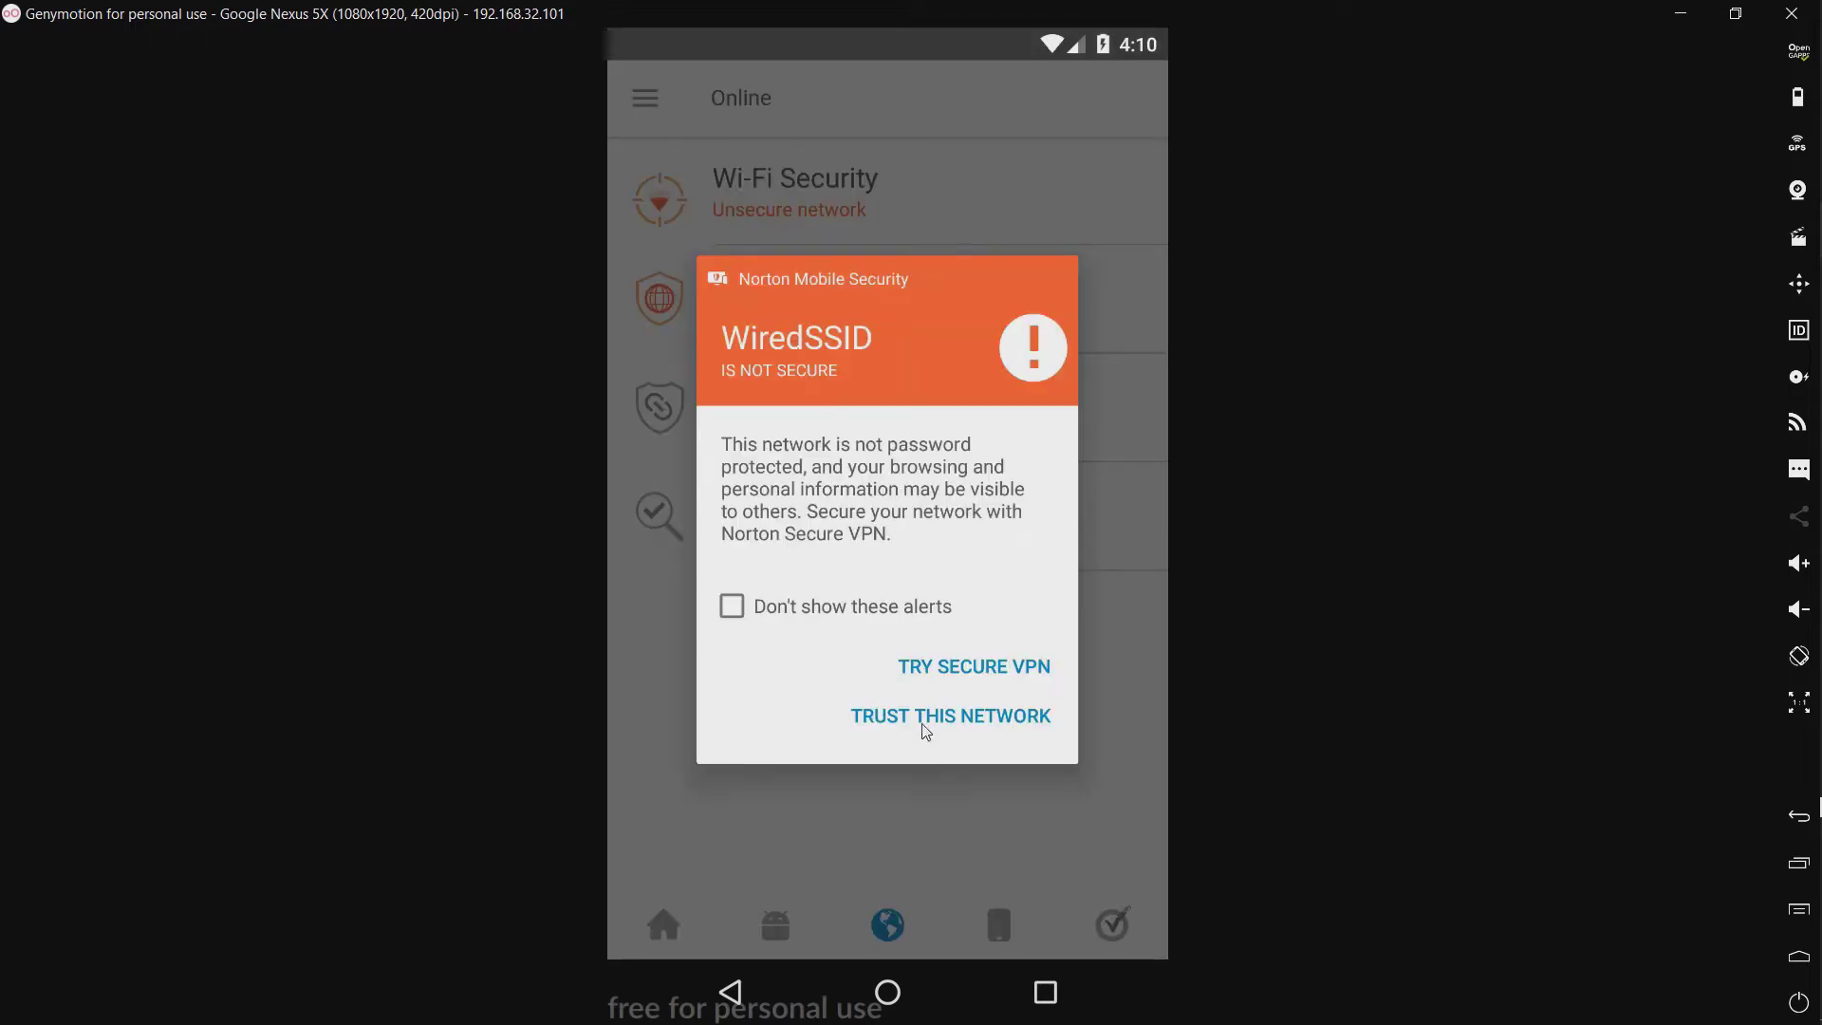
click(970, 719)
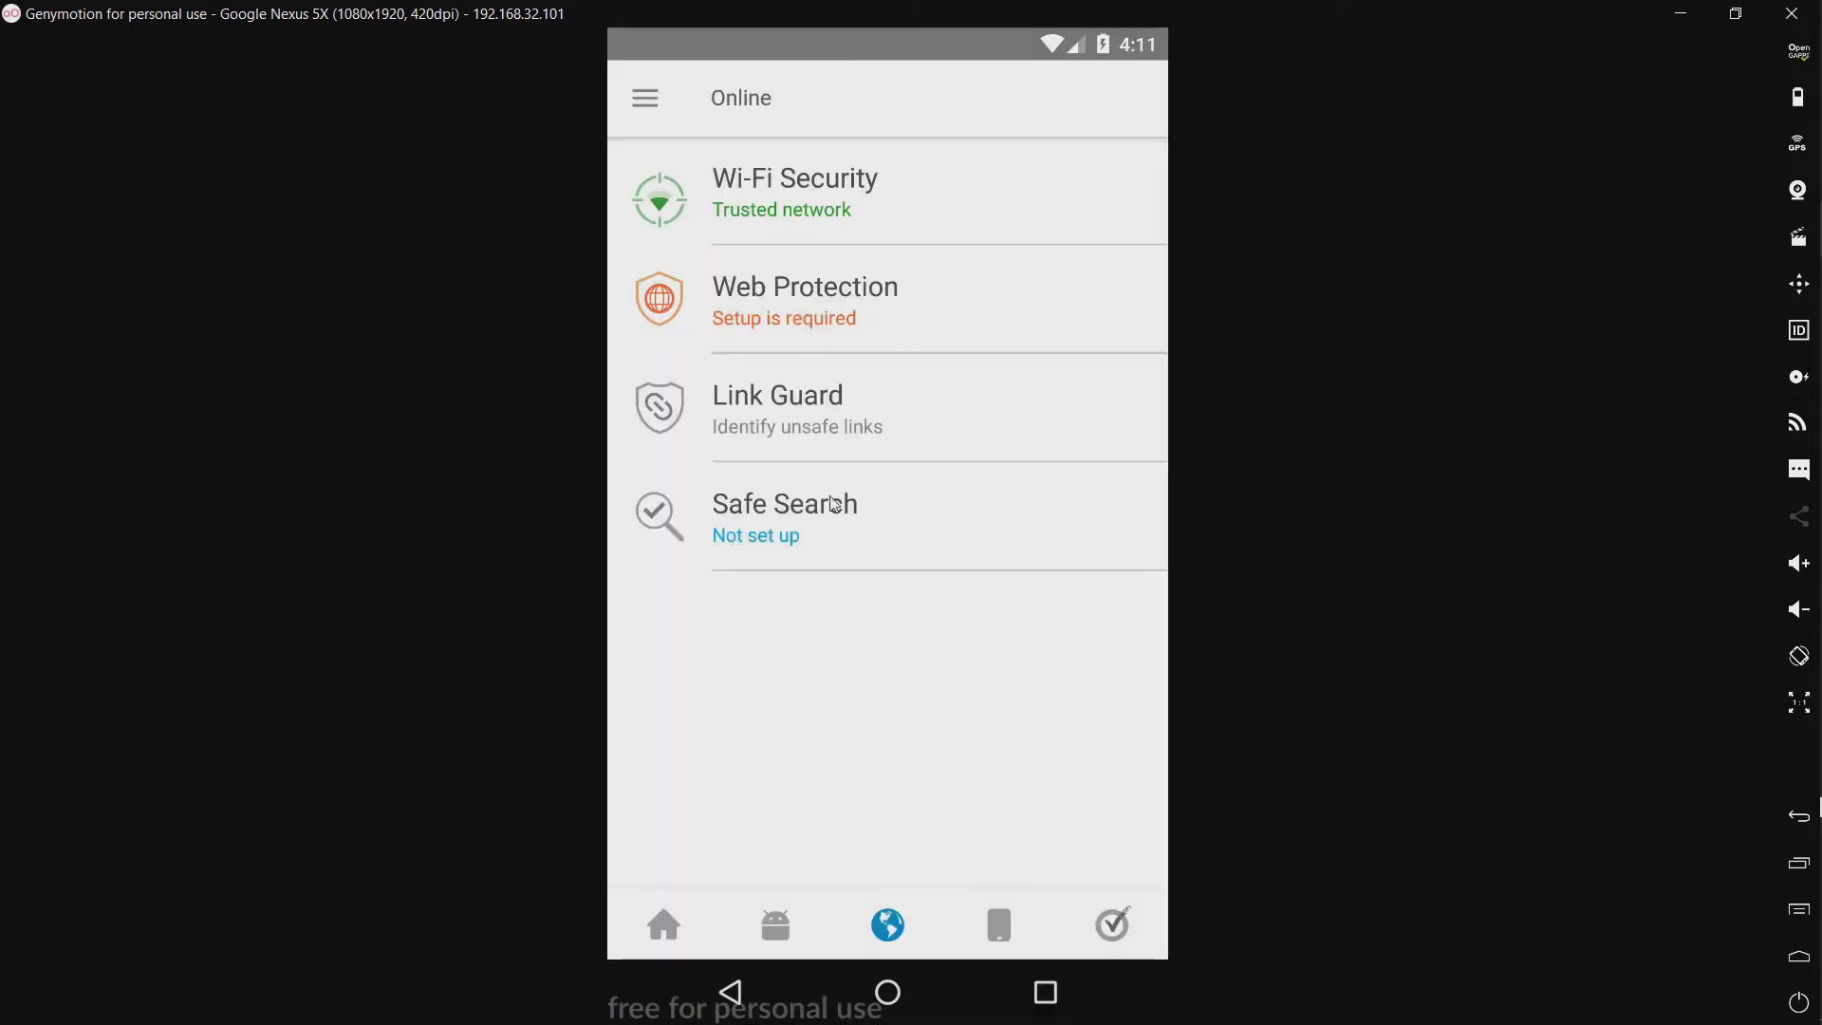
View the Link Guard and Safe Search pages, returning to the Online list each time.
click(821, 429)
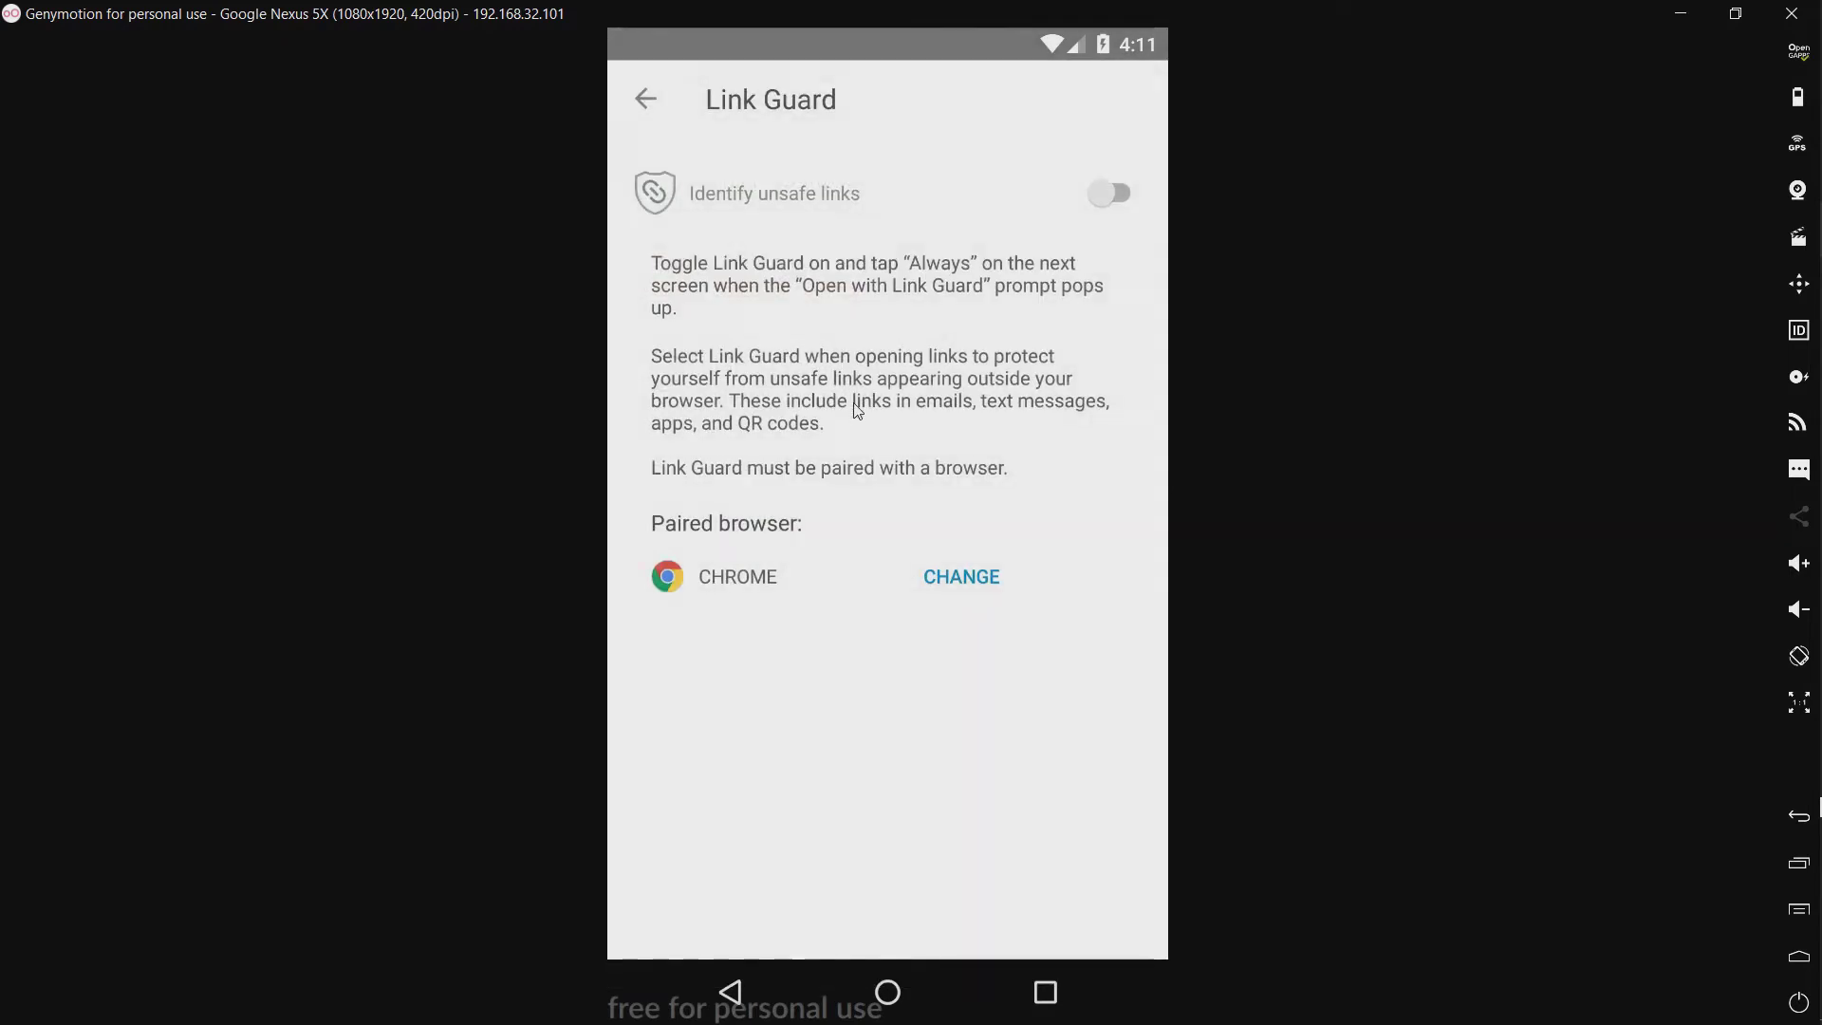
click(651, 101)
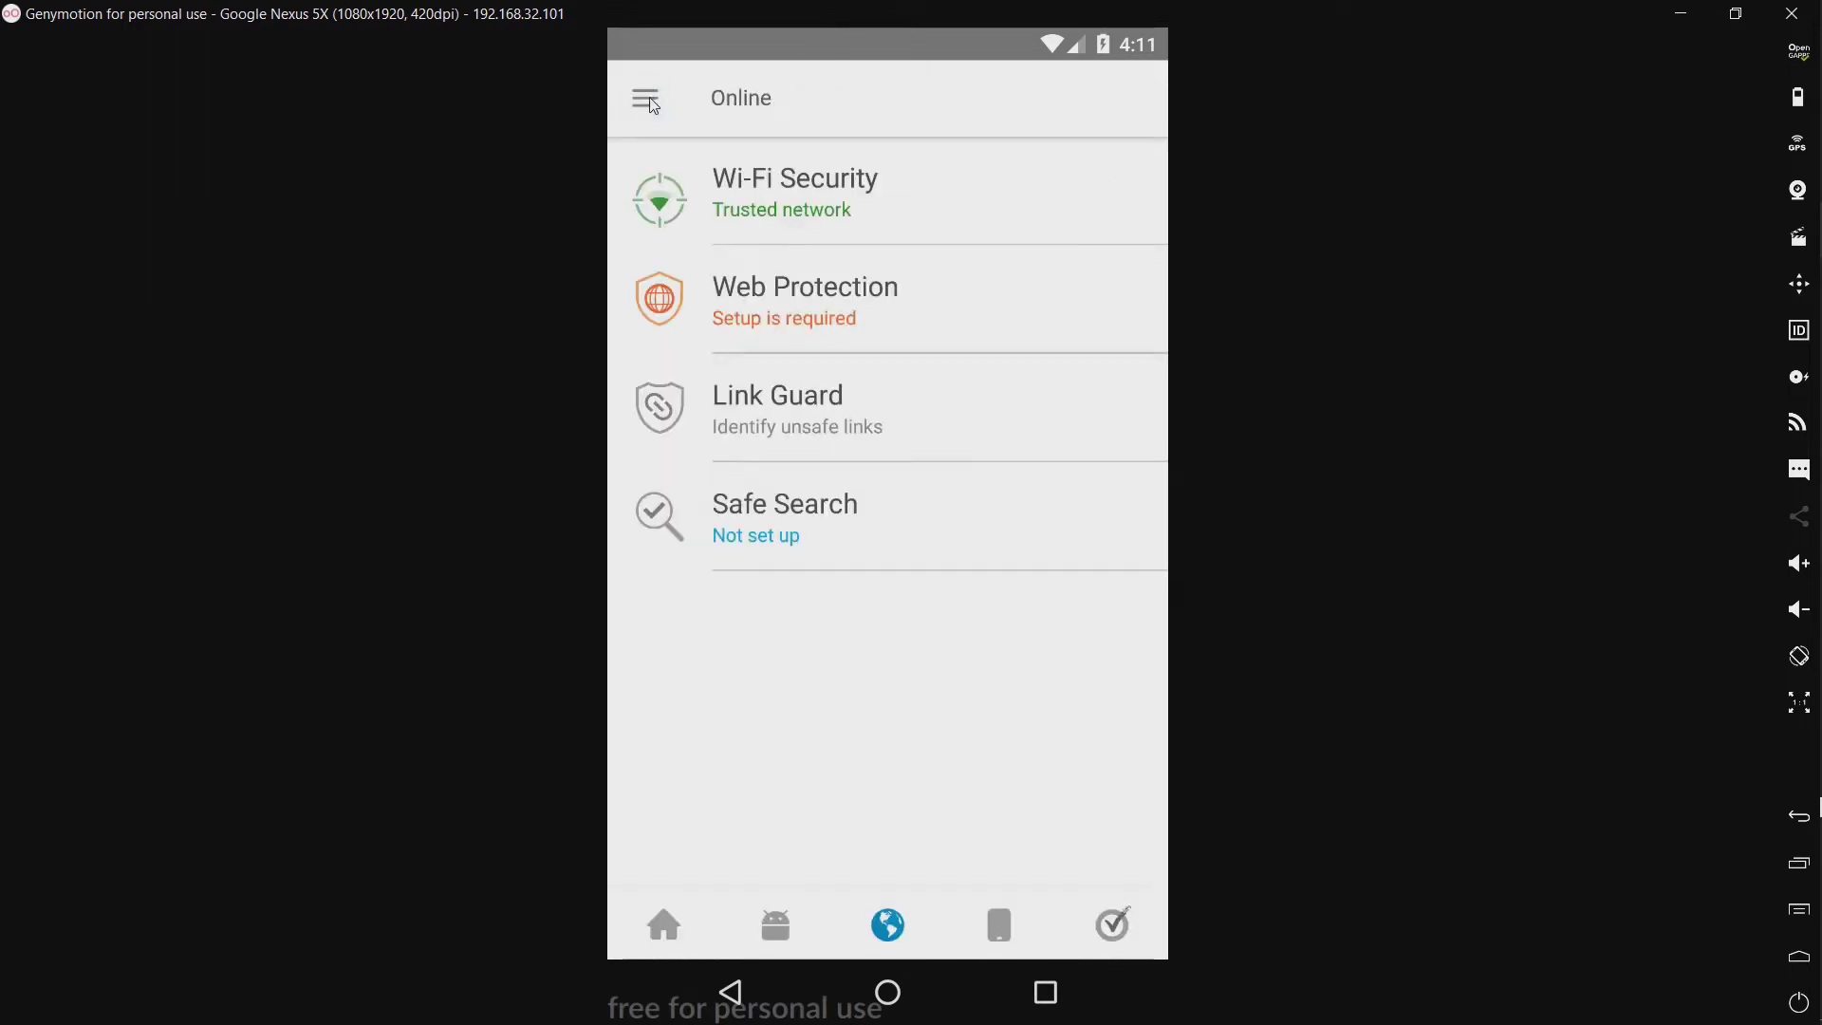
click(888, 532)
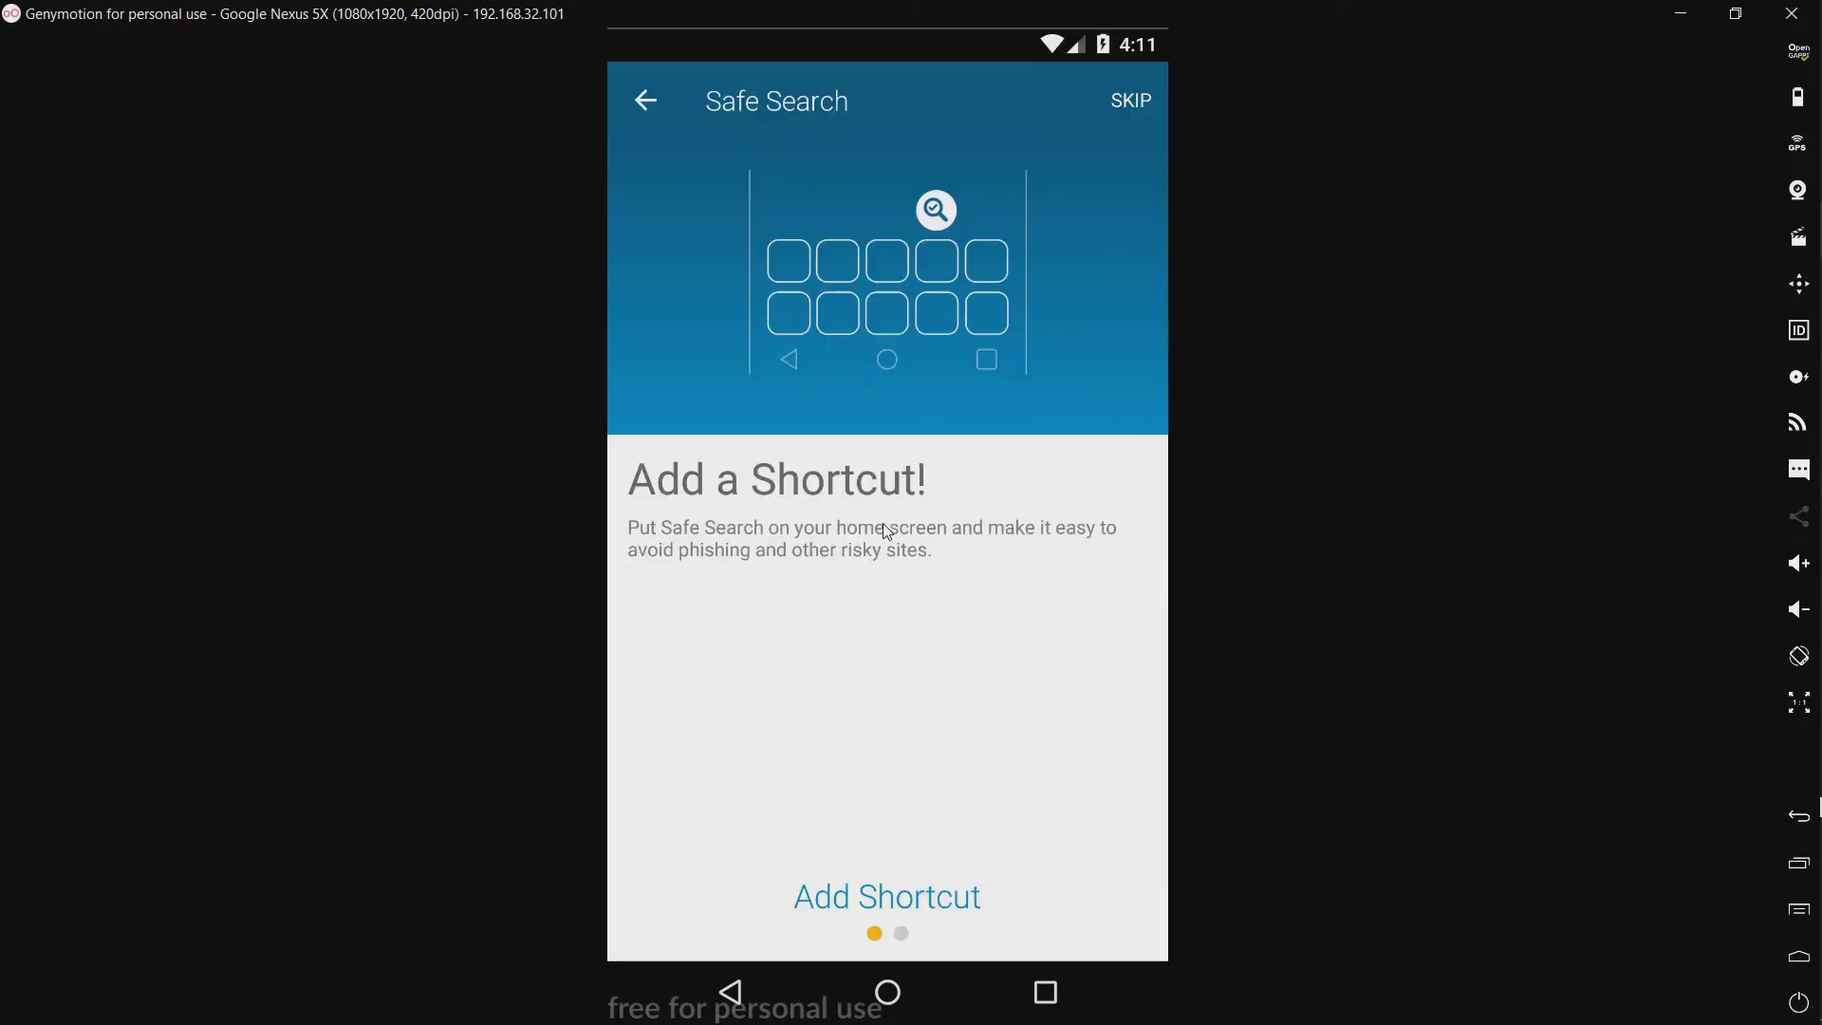
click(649, 99)
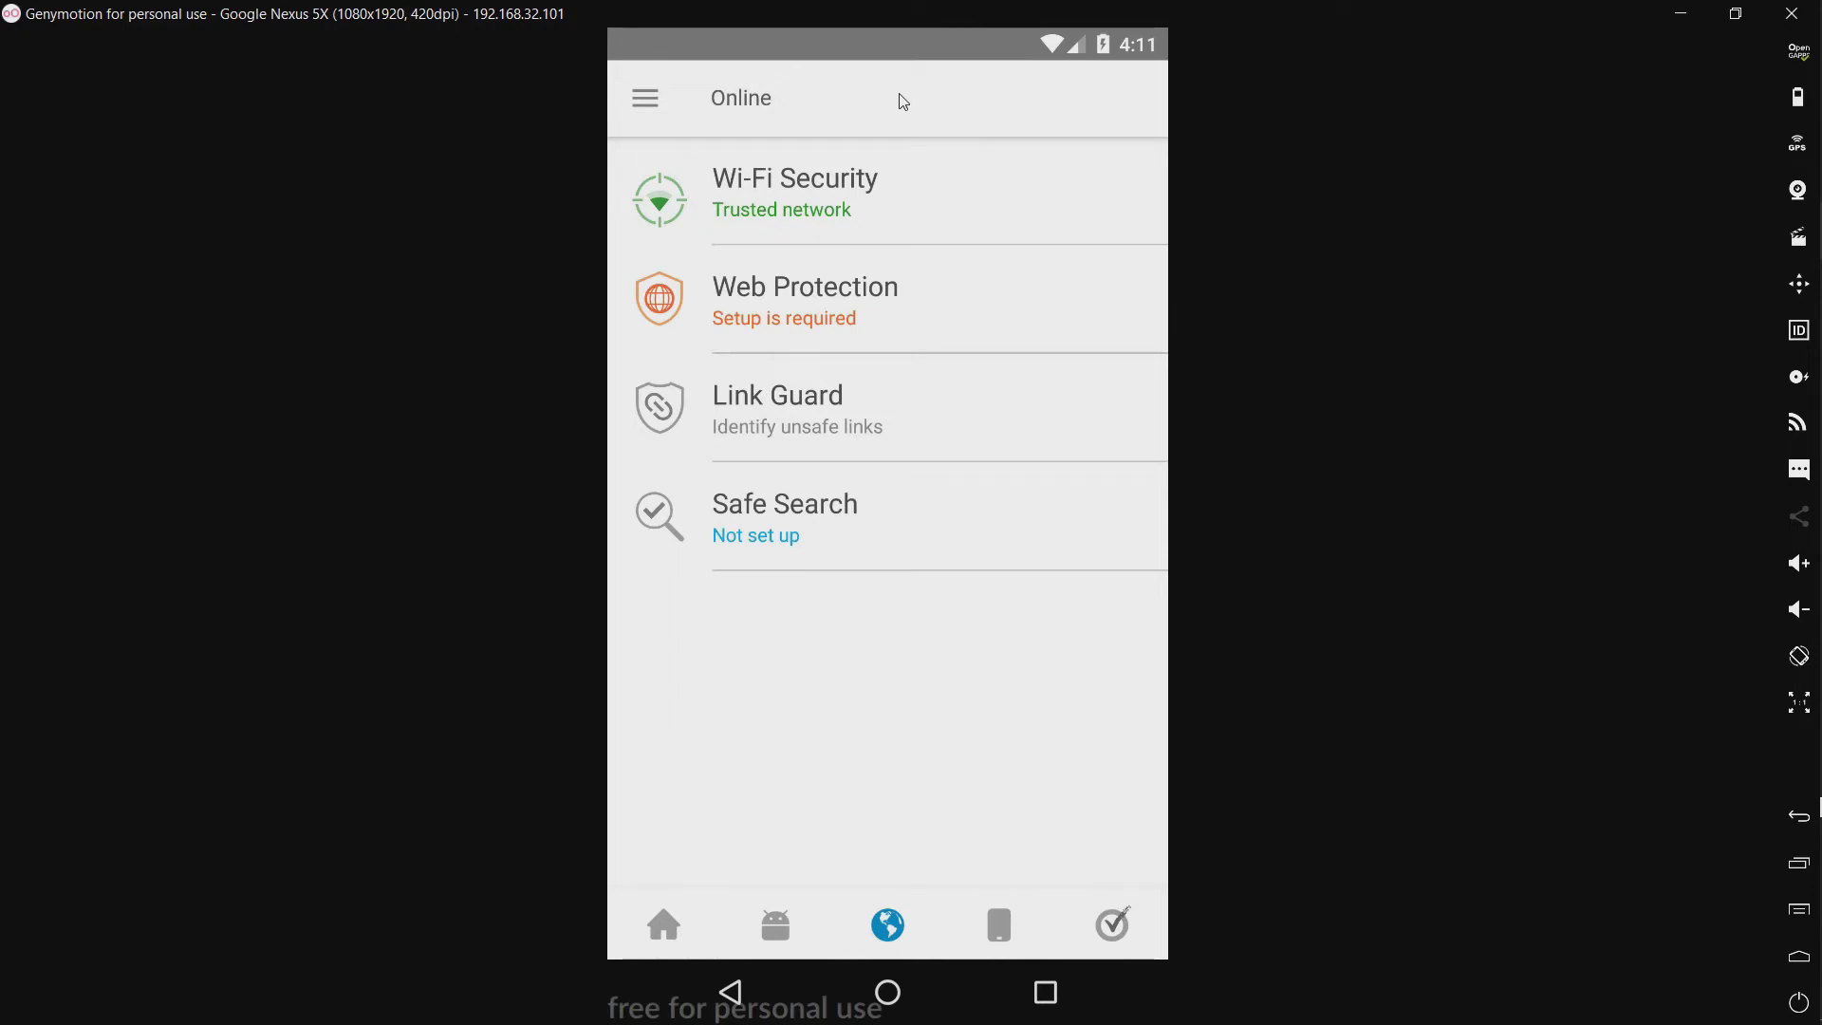
Open Call Blocking in the Device section and allow both of its permission requests.
click(1002, 925)
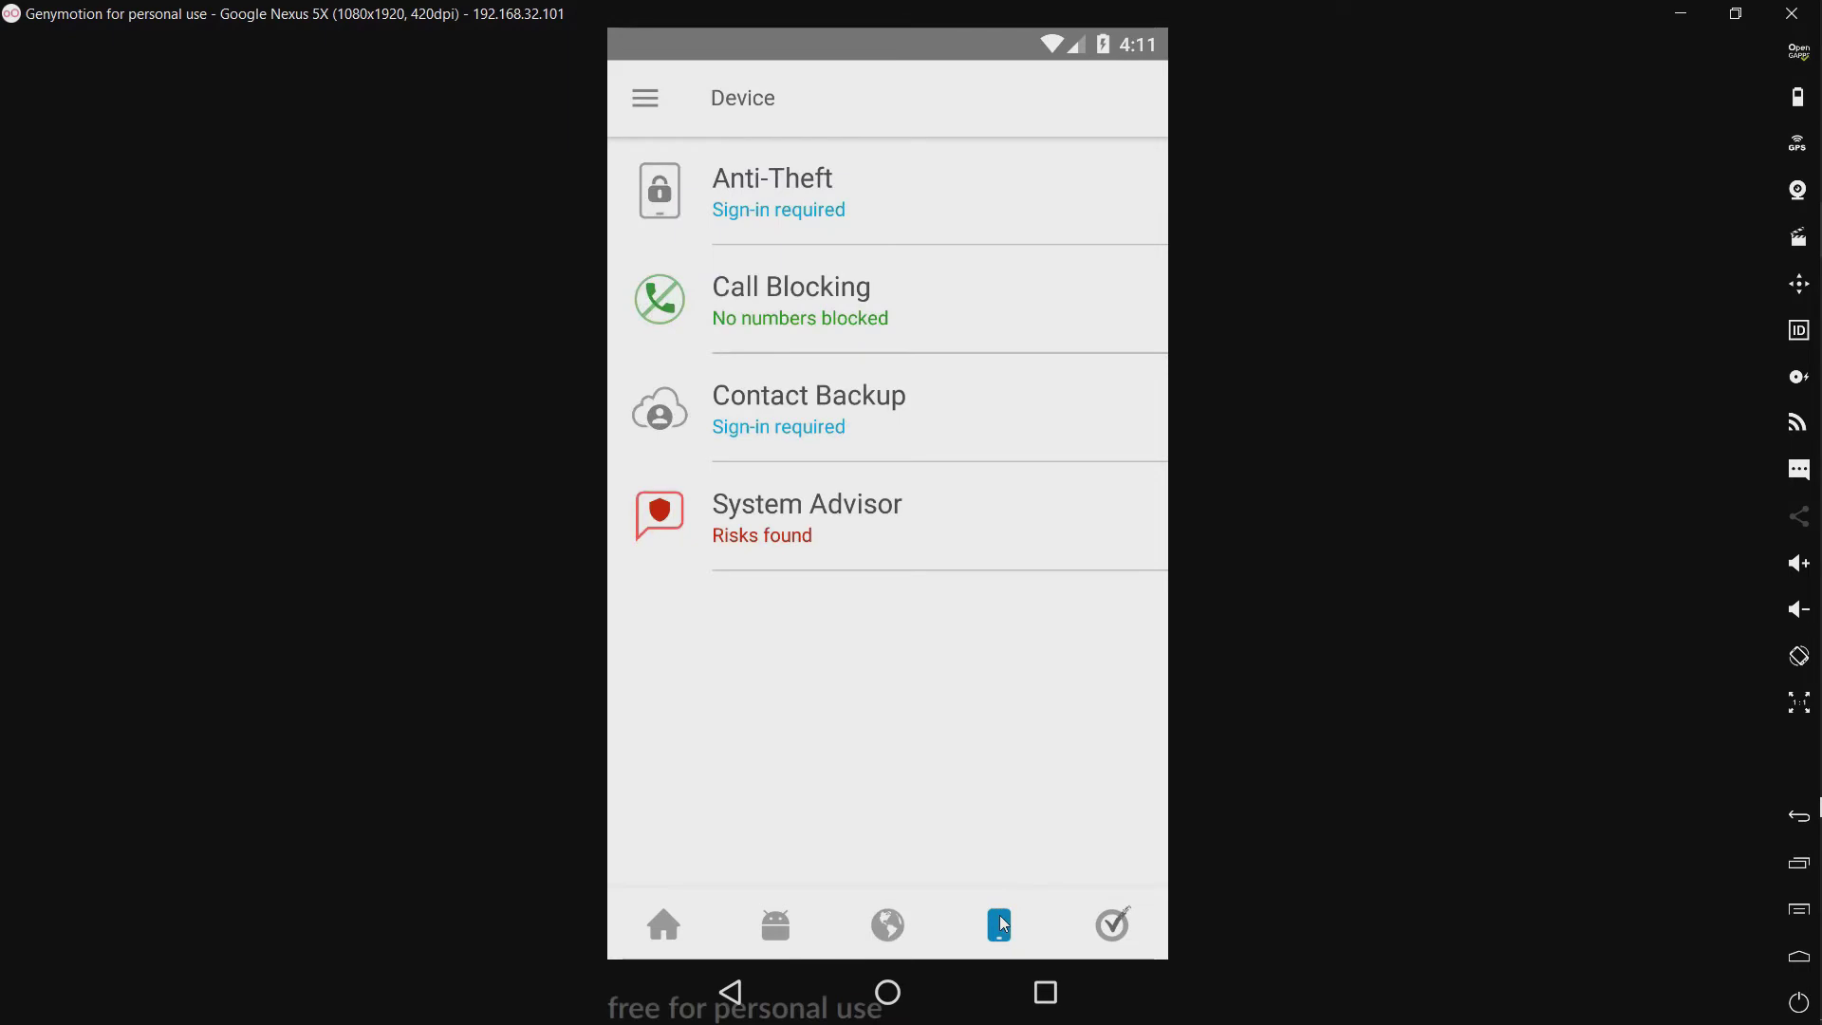
click(835, 309)
click(1023, 577)
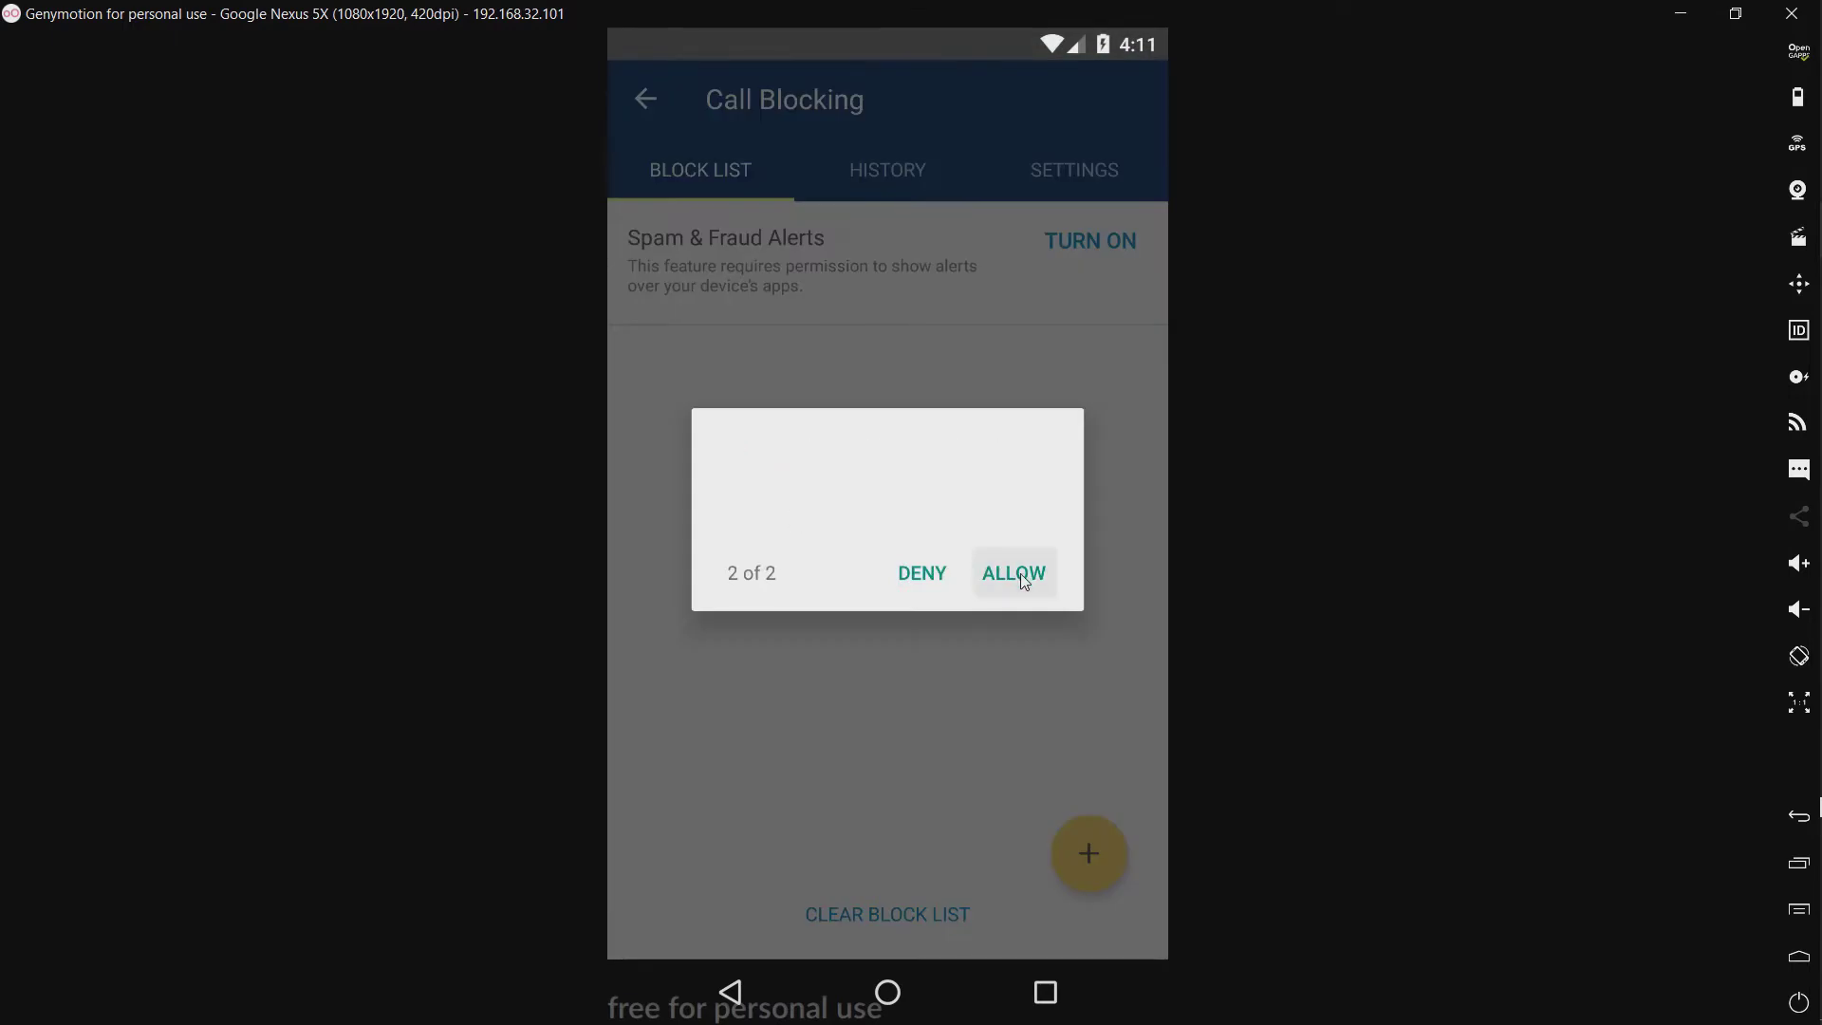
click(1022, 575)
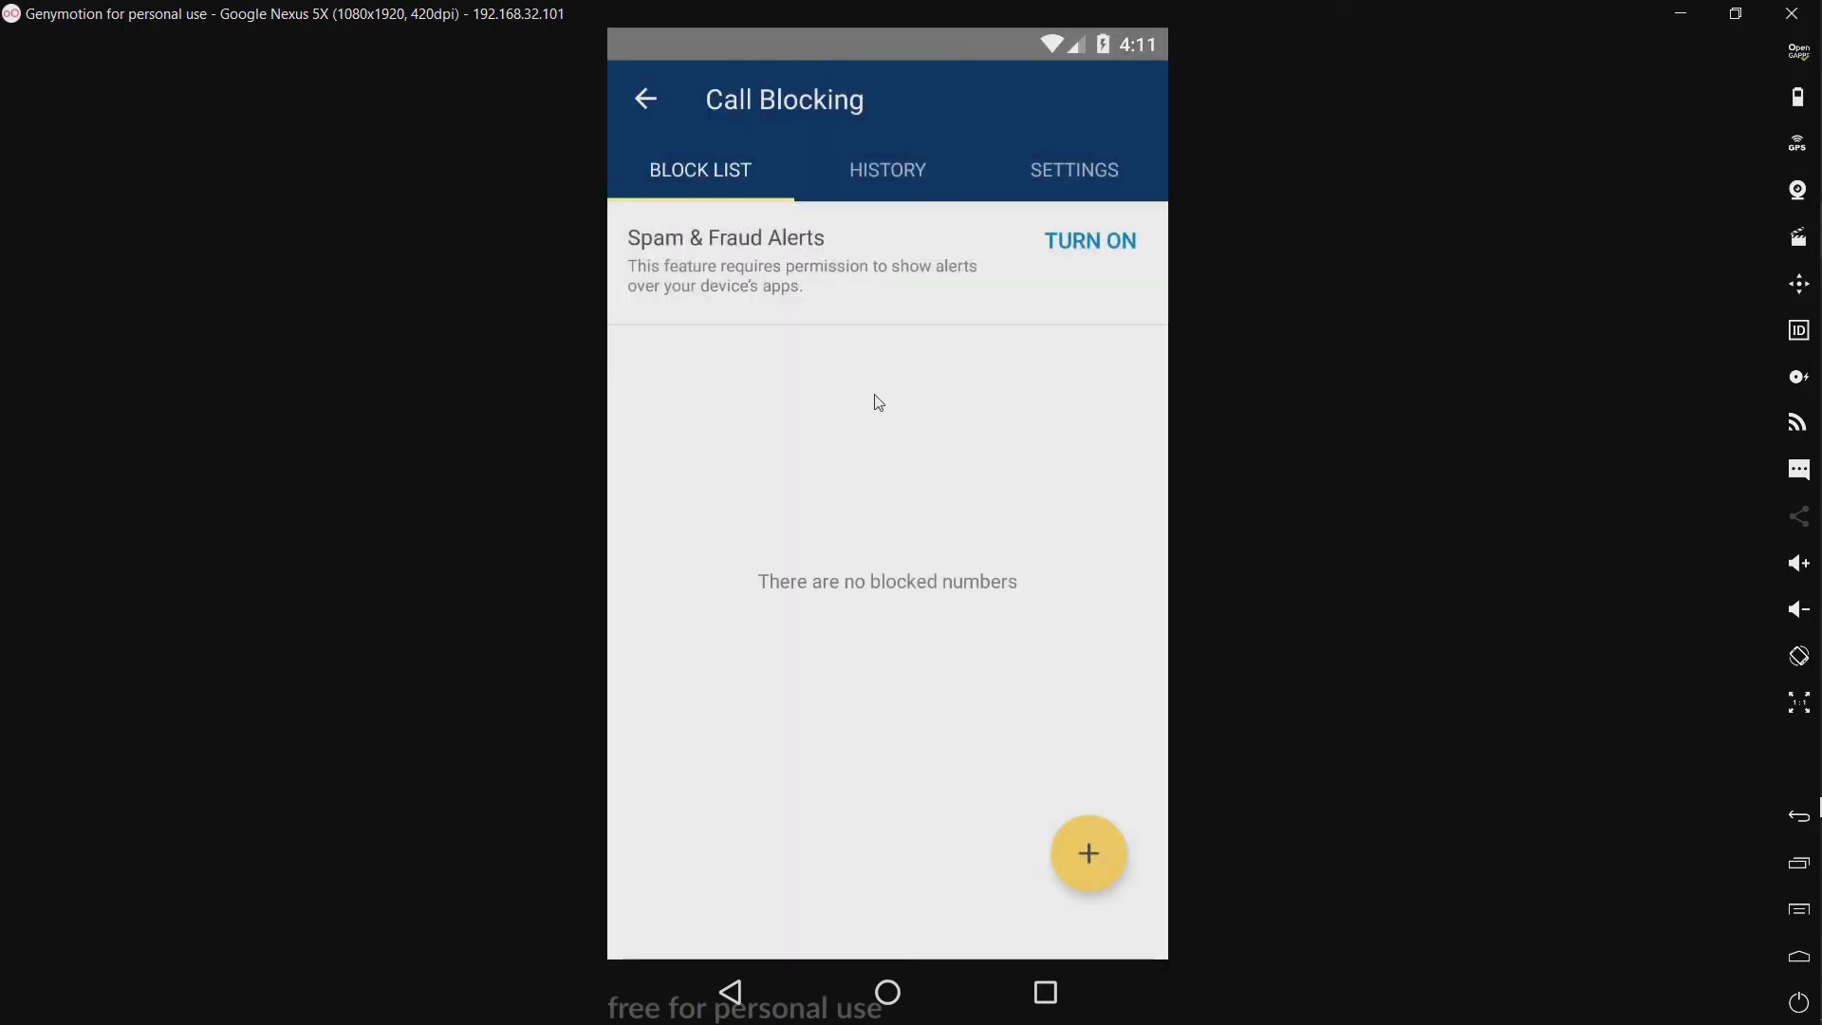
Look at the Call Blocking History and Settings tabs, then return to the Device list.
click(870, 173)
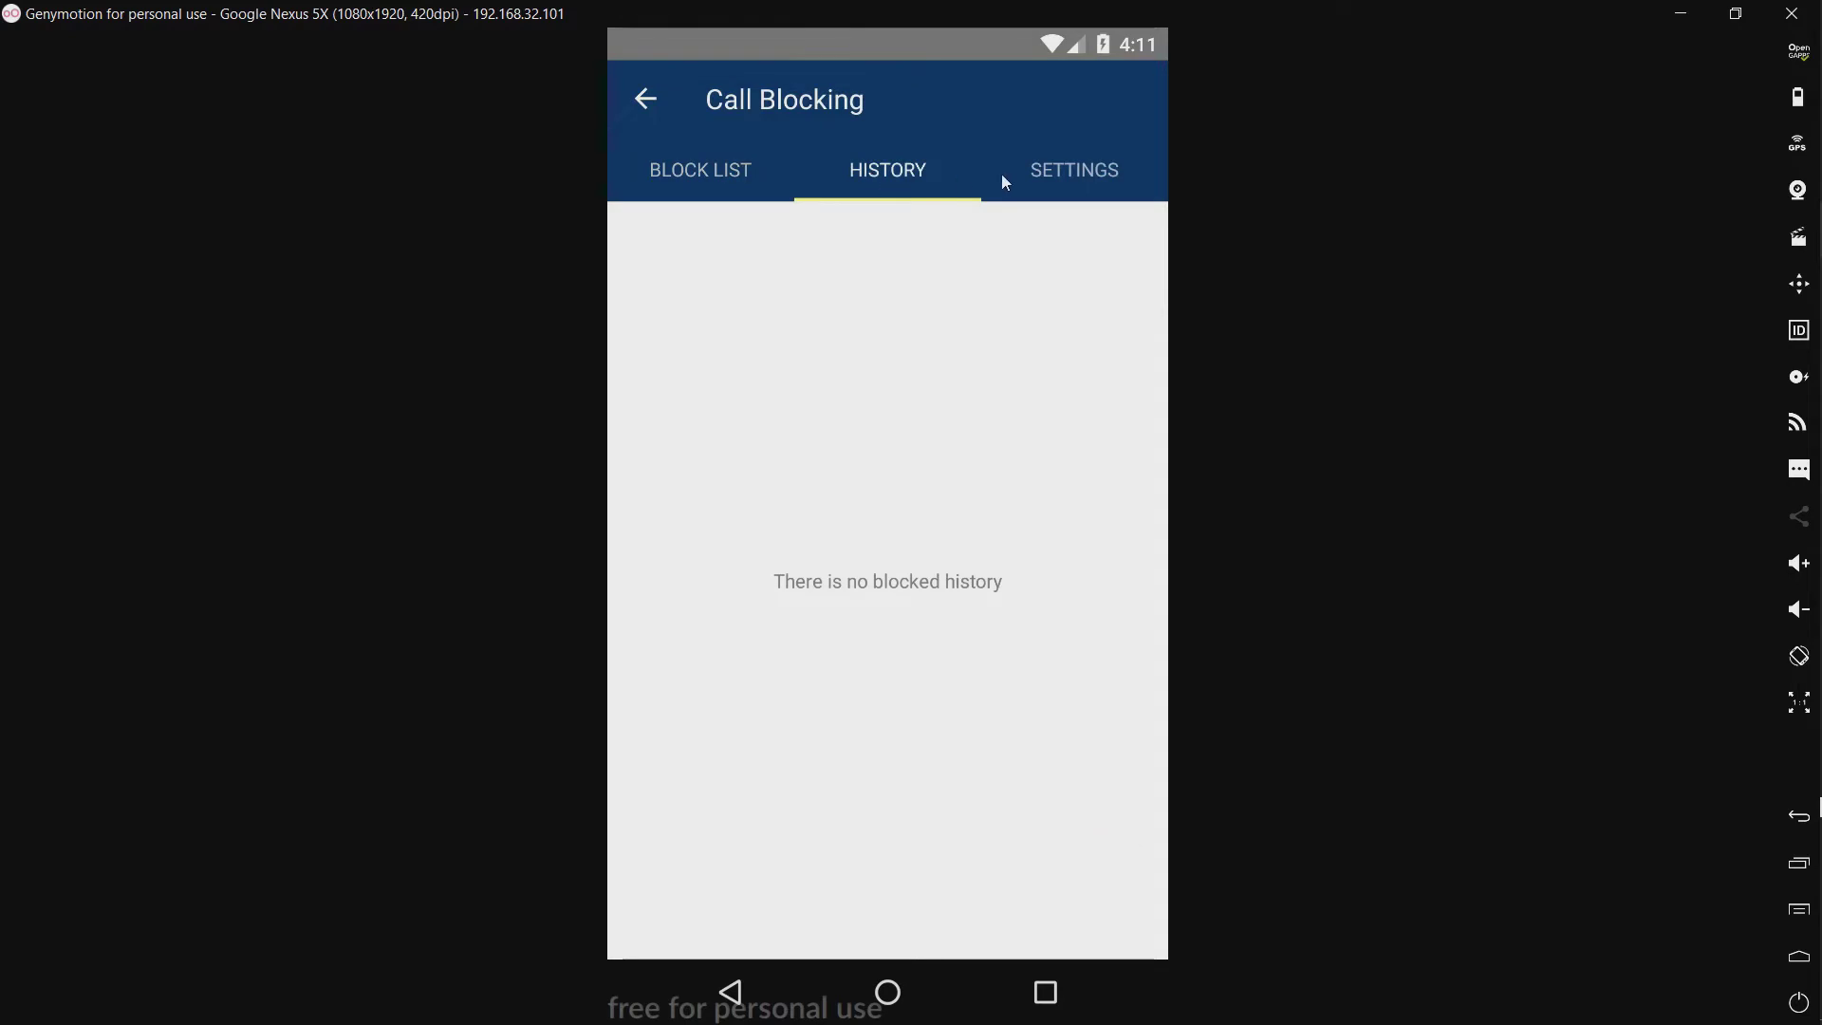
click(1055, 183)
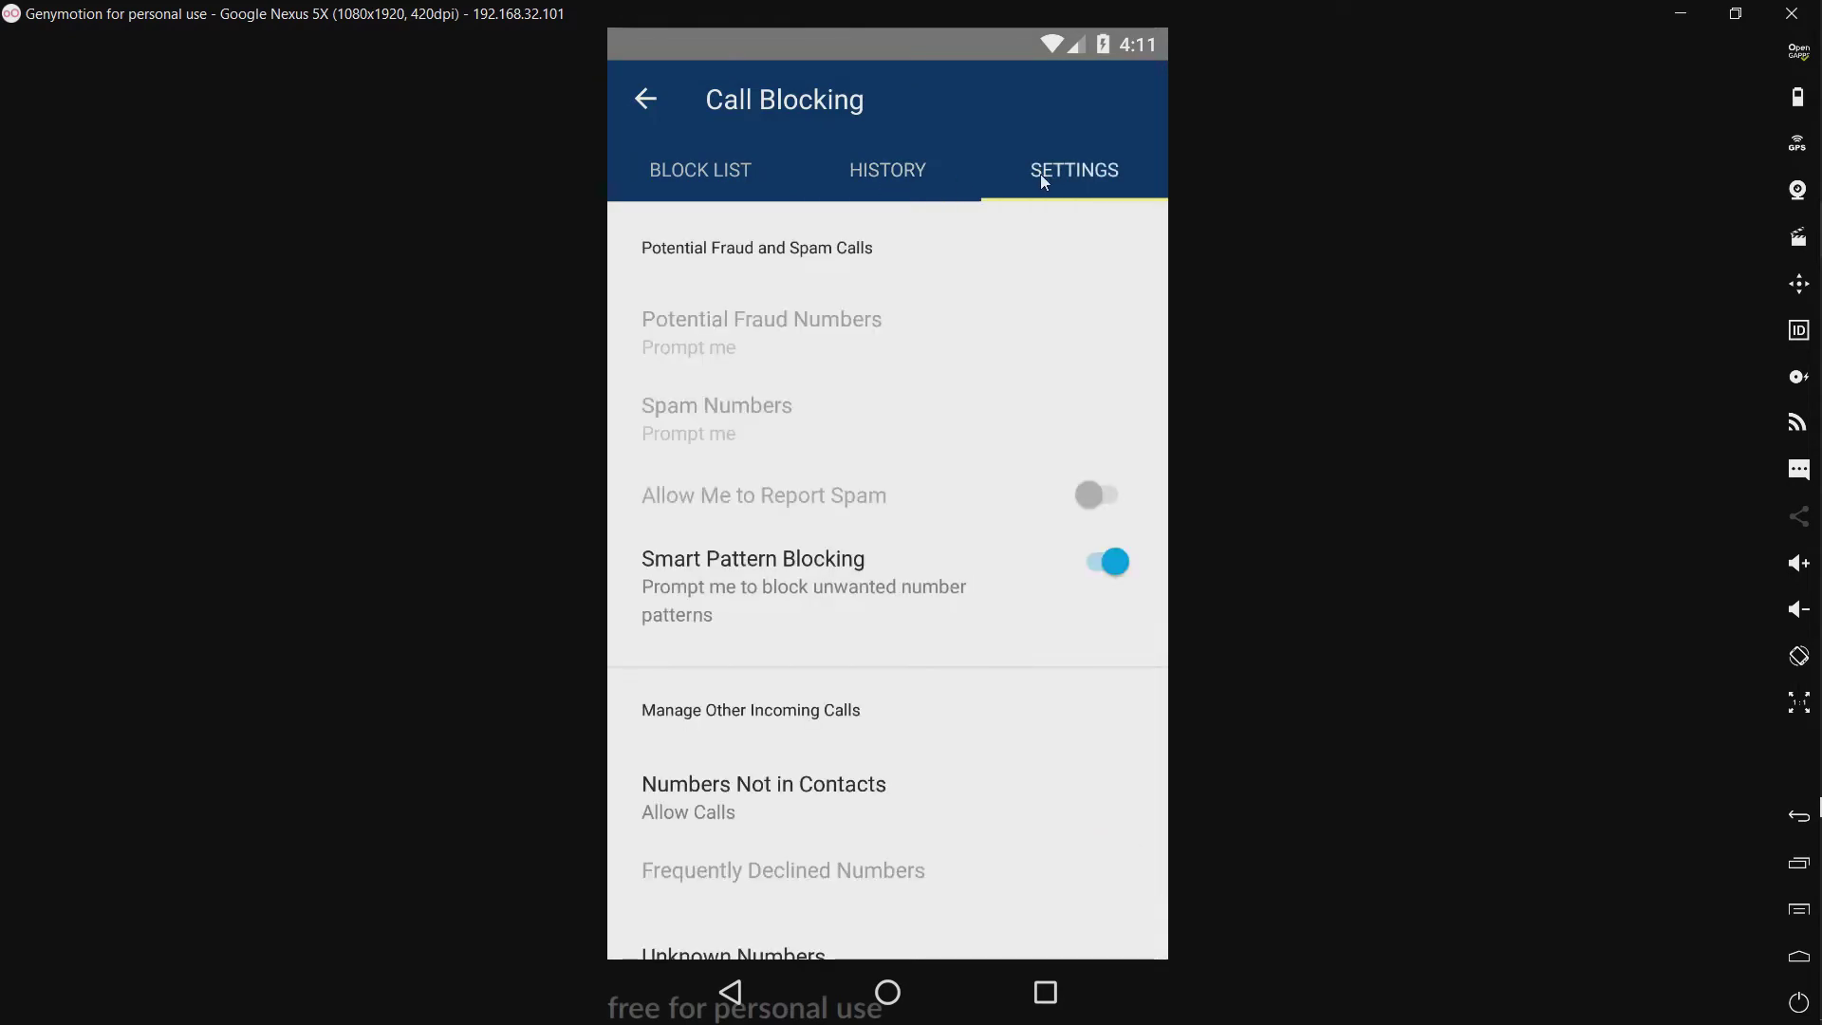
click(721, 167)
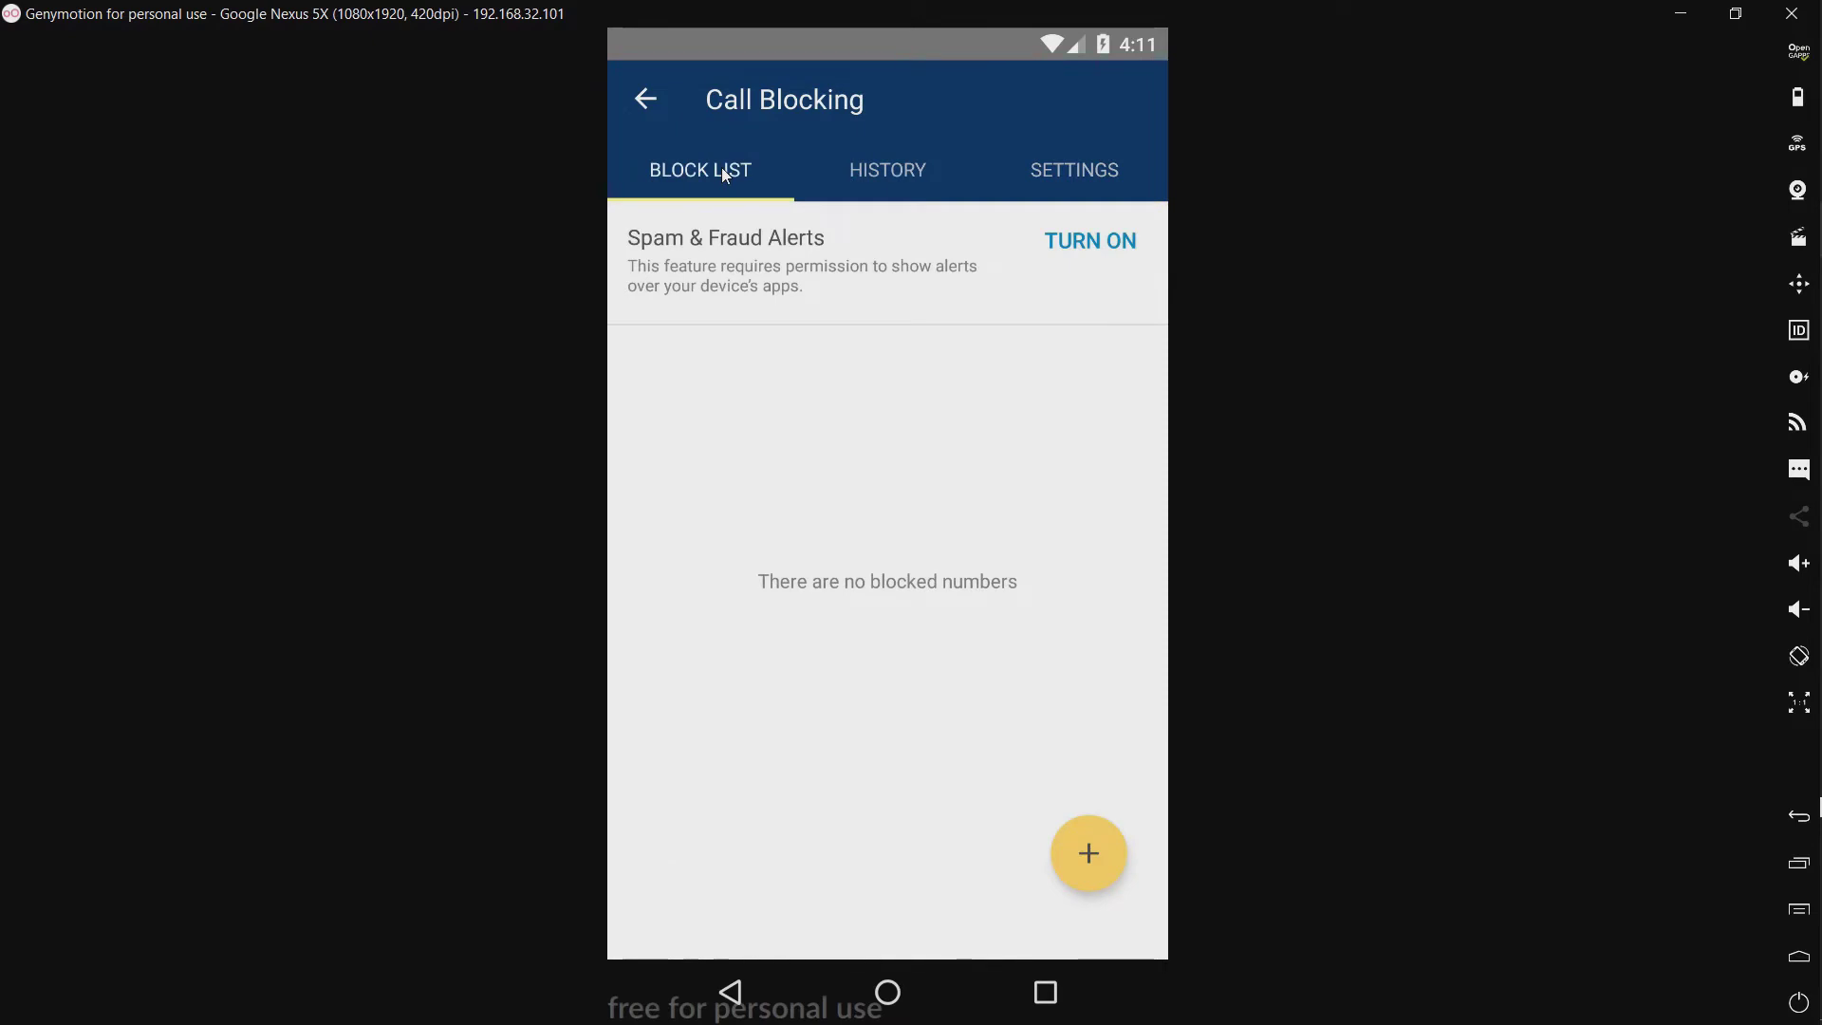
click(639, 104)
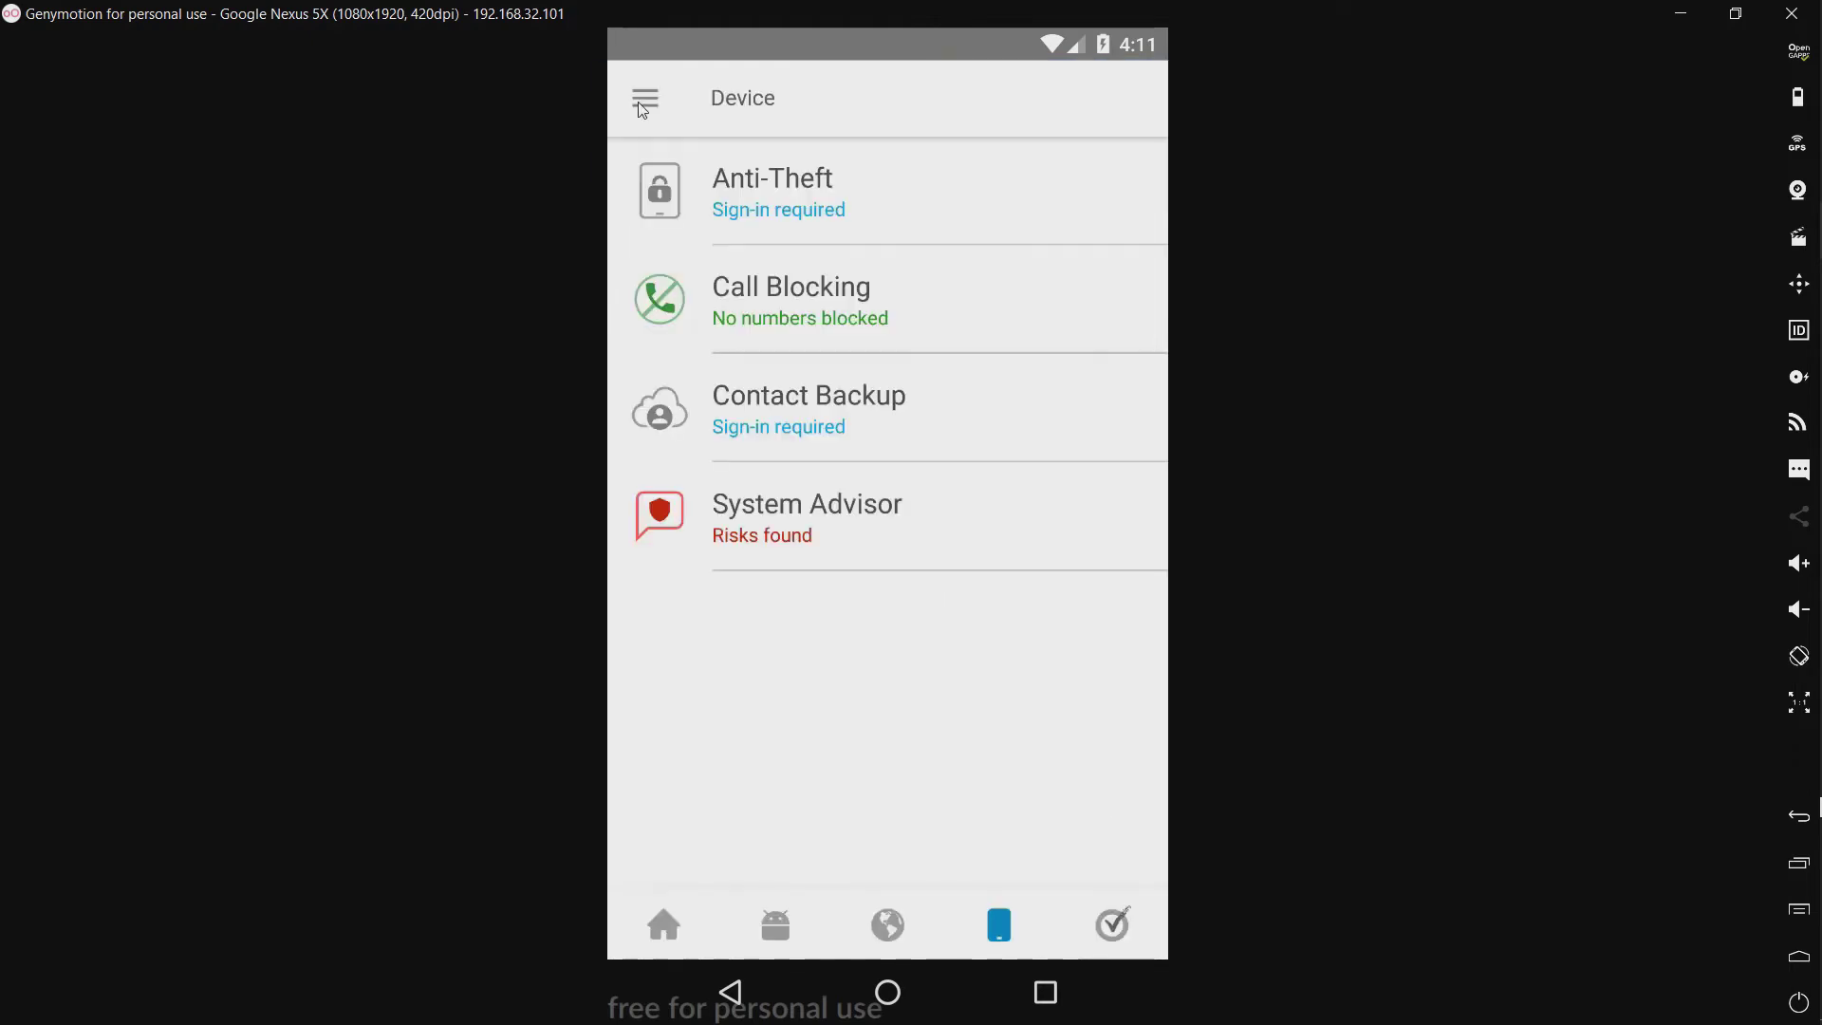
View Contact Backup, then bring up the System Advisor risk report.
click(864, 417)
click(816, 523)
click(646, 98)
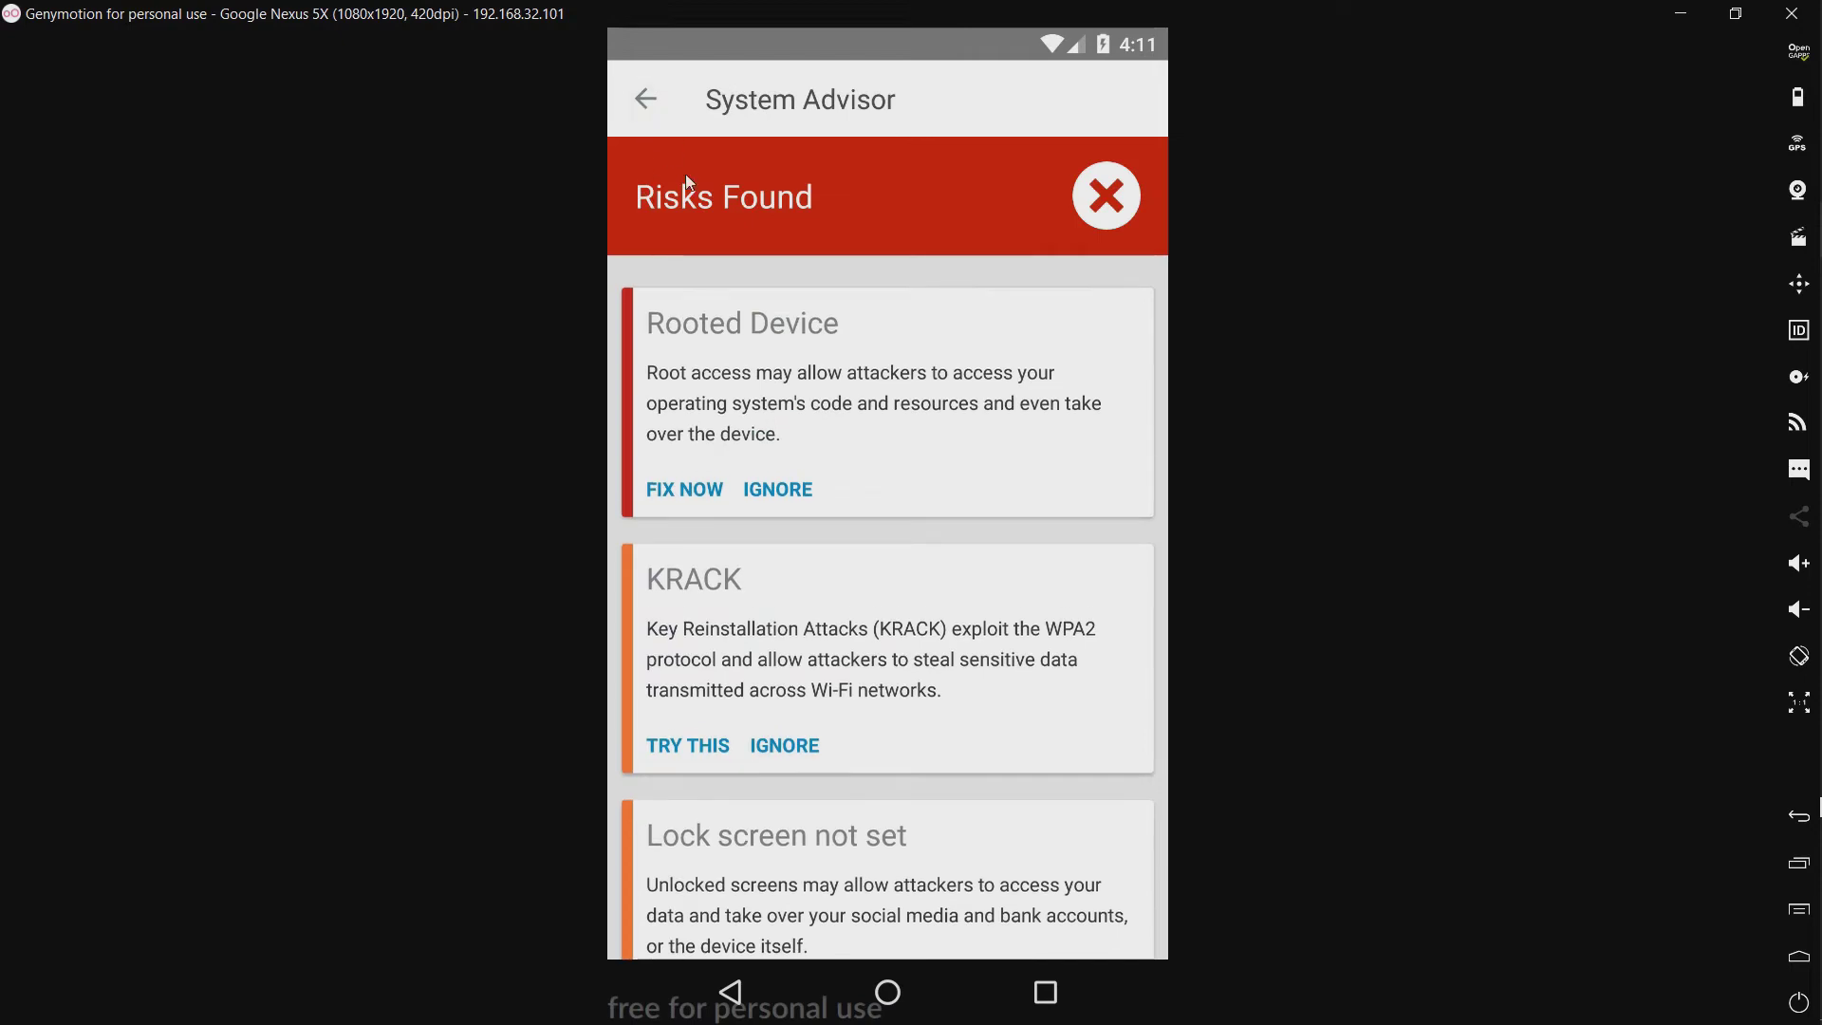
Open My Norton and dismiss the Sign In tip to see the $39.99 and $14.99 plans.
click(1106, 926)
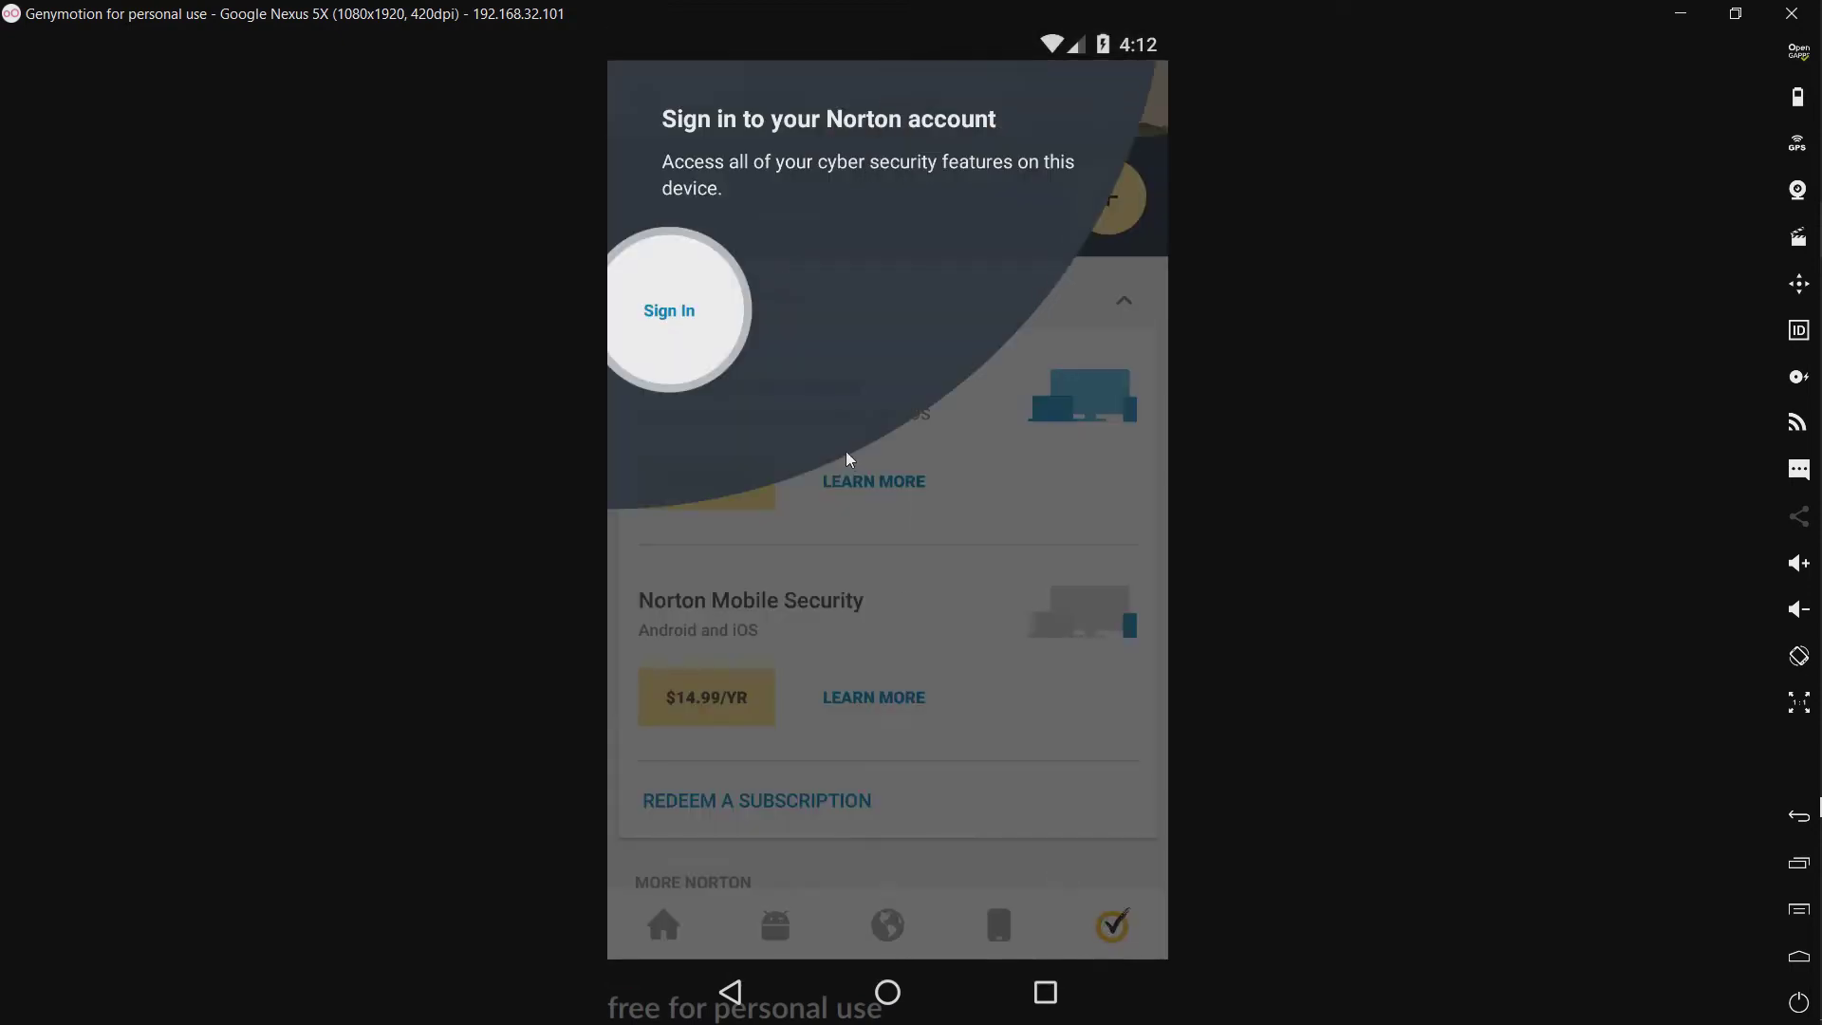
click(916, 577)
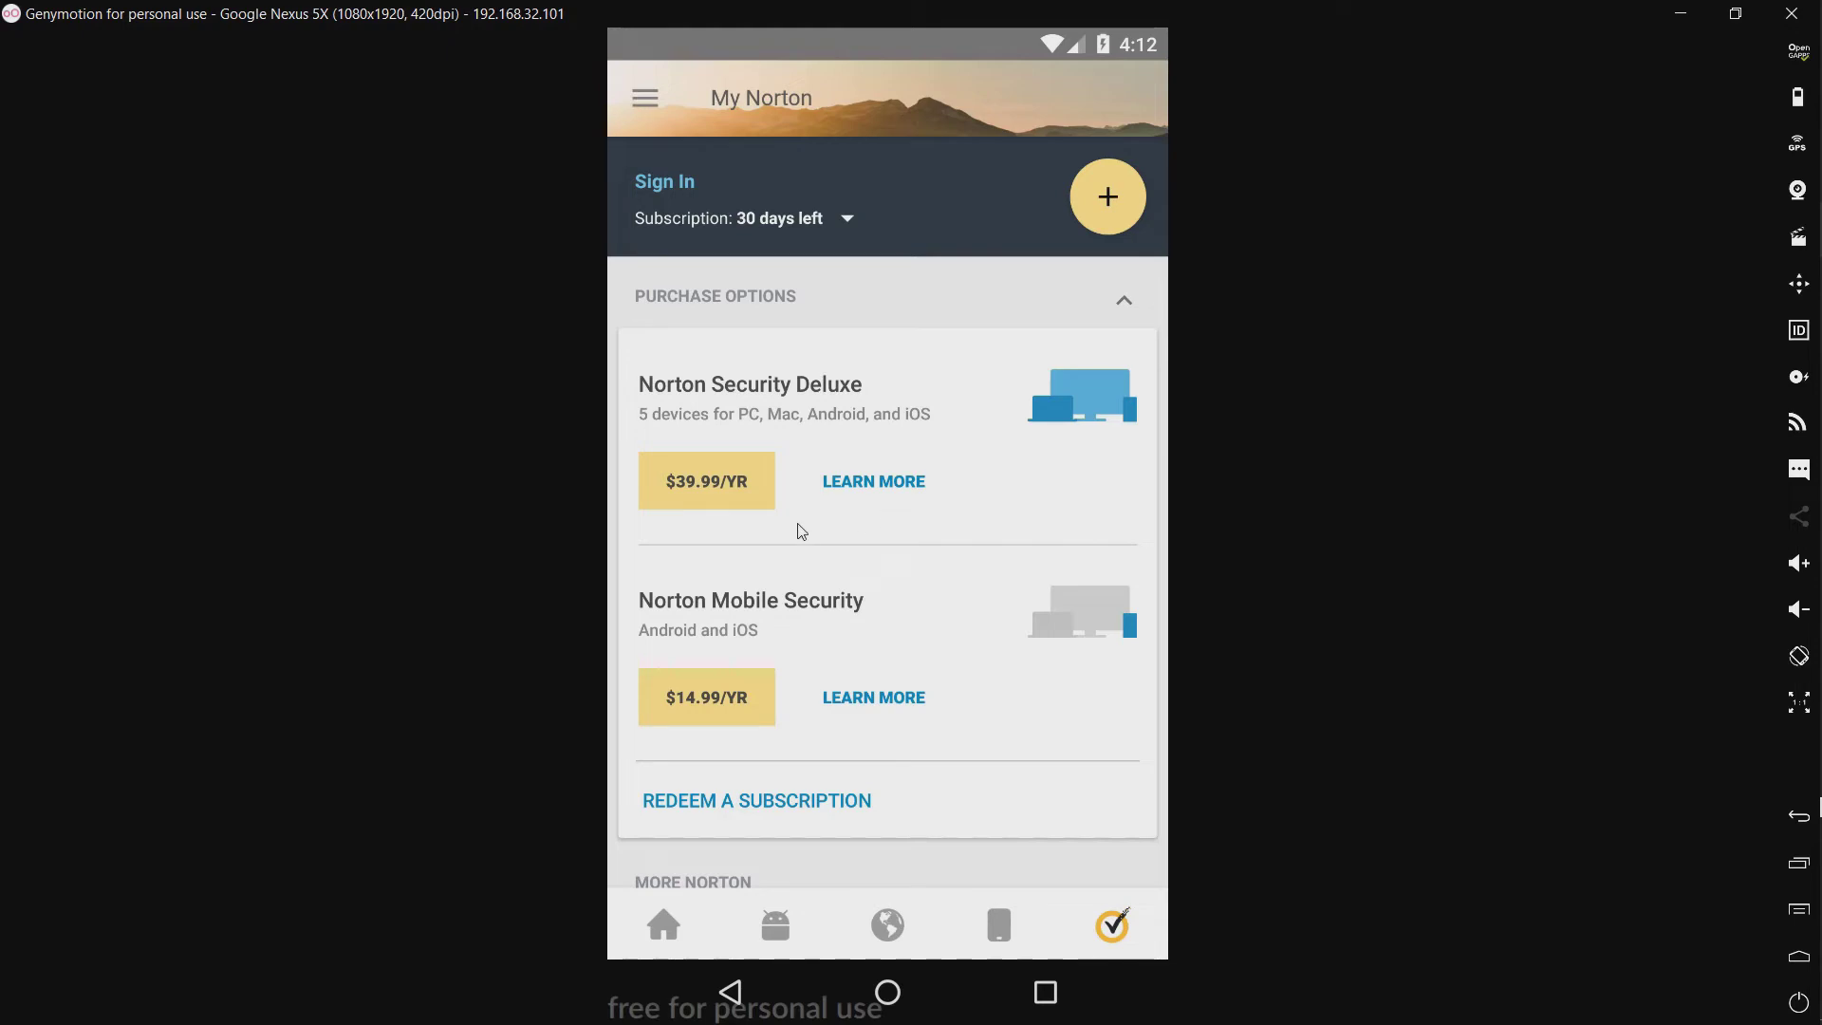
Return home and open App Settings from the side menu, scrolling down to Scans.
click(674, 919)
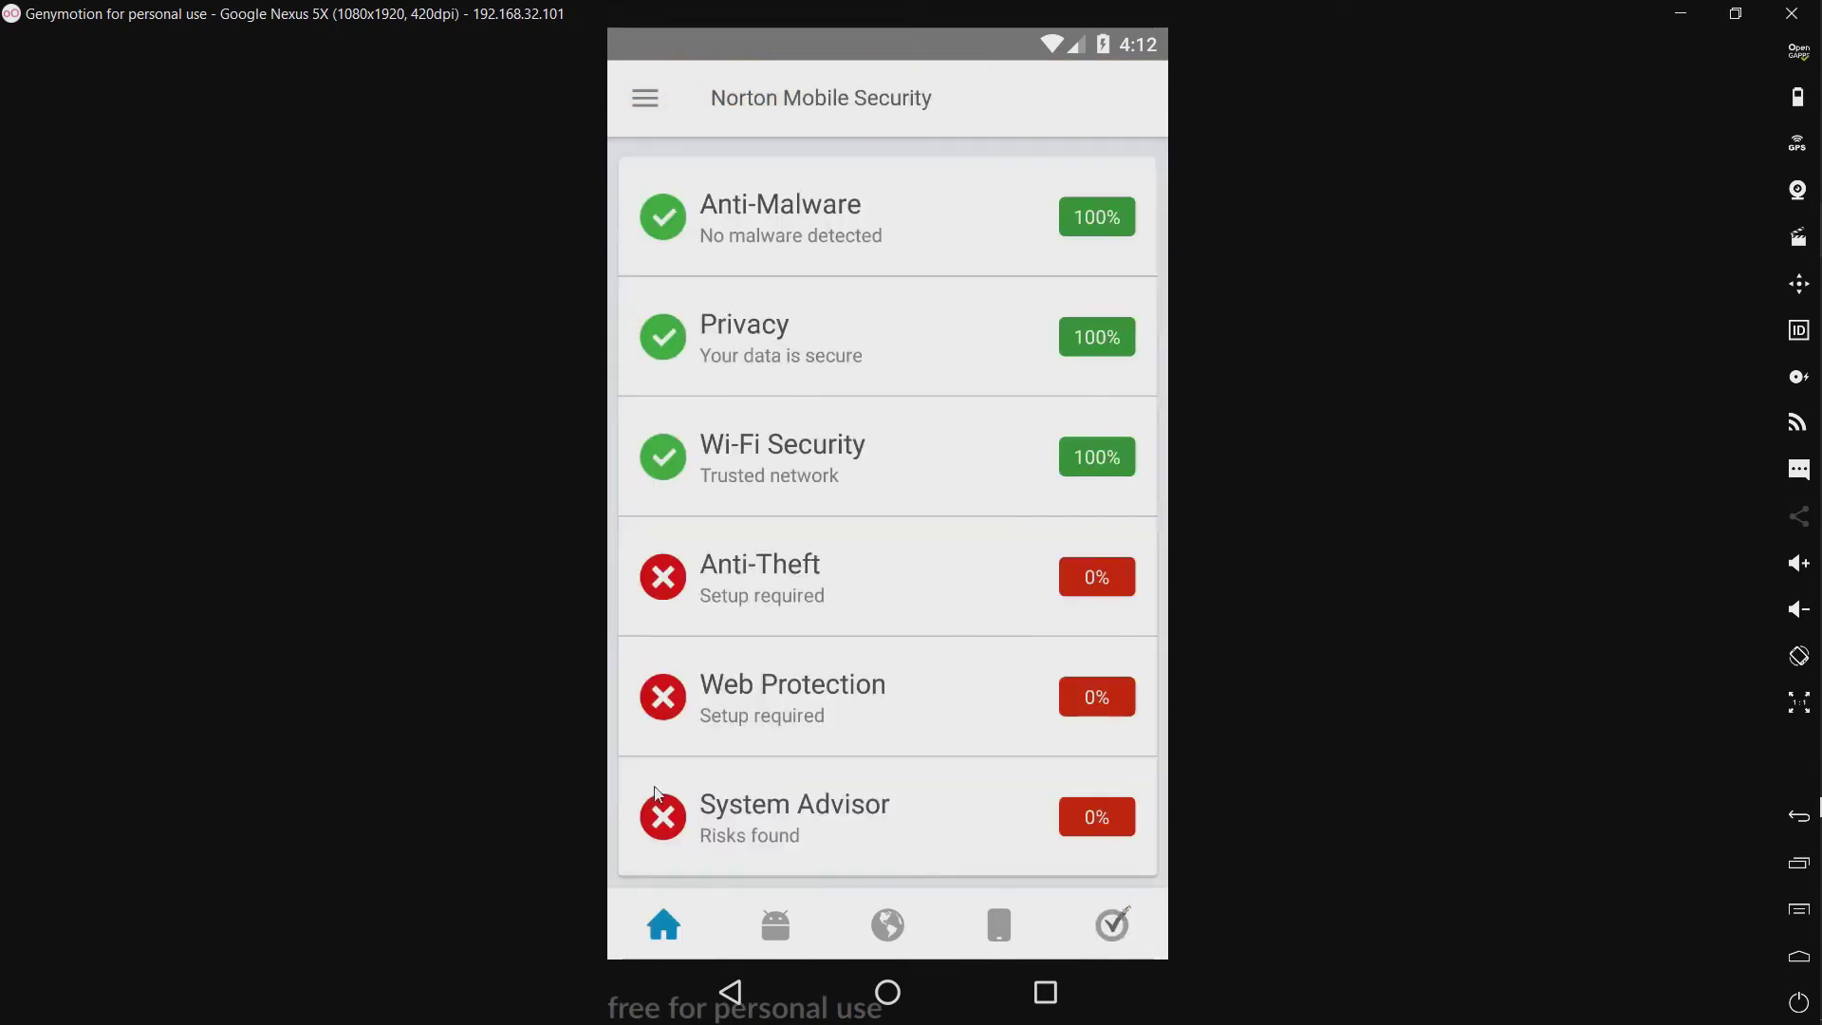
click(648, 99)
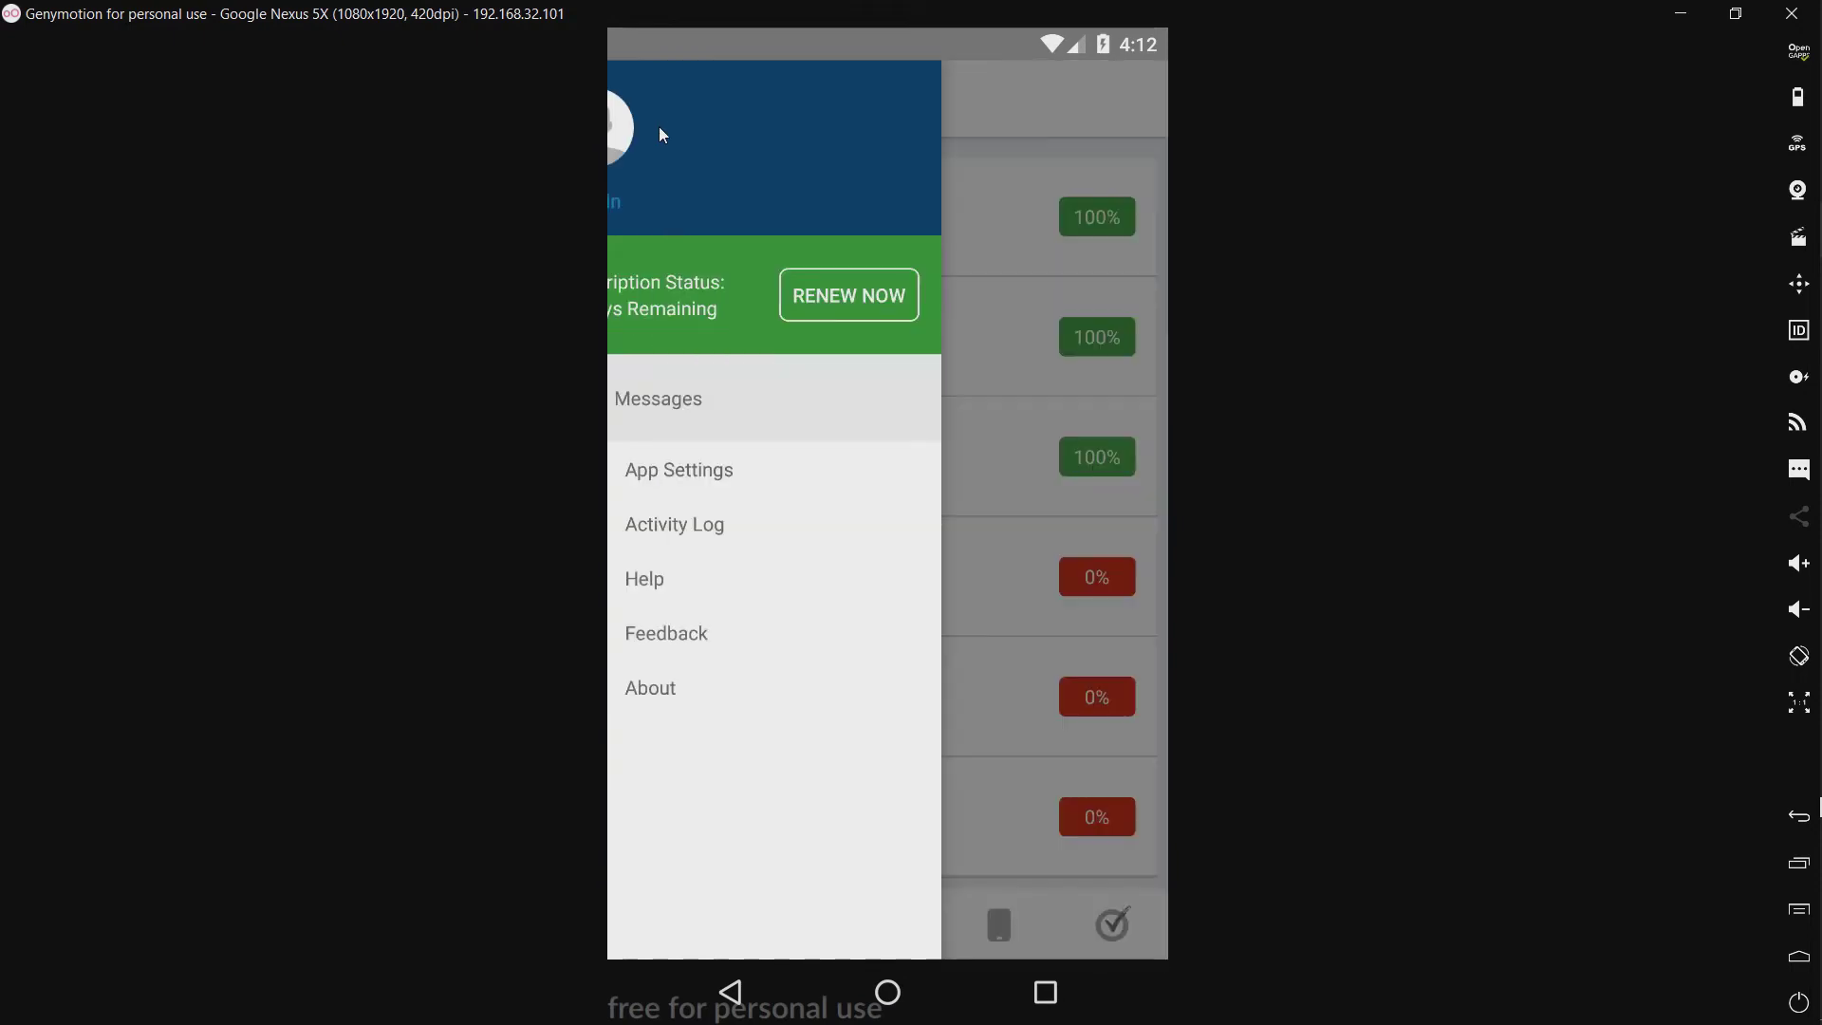
click(730, 469)
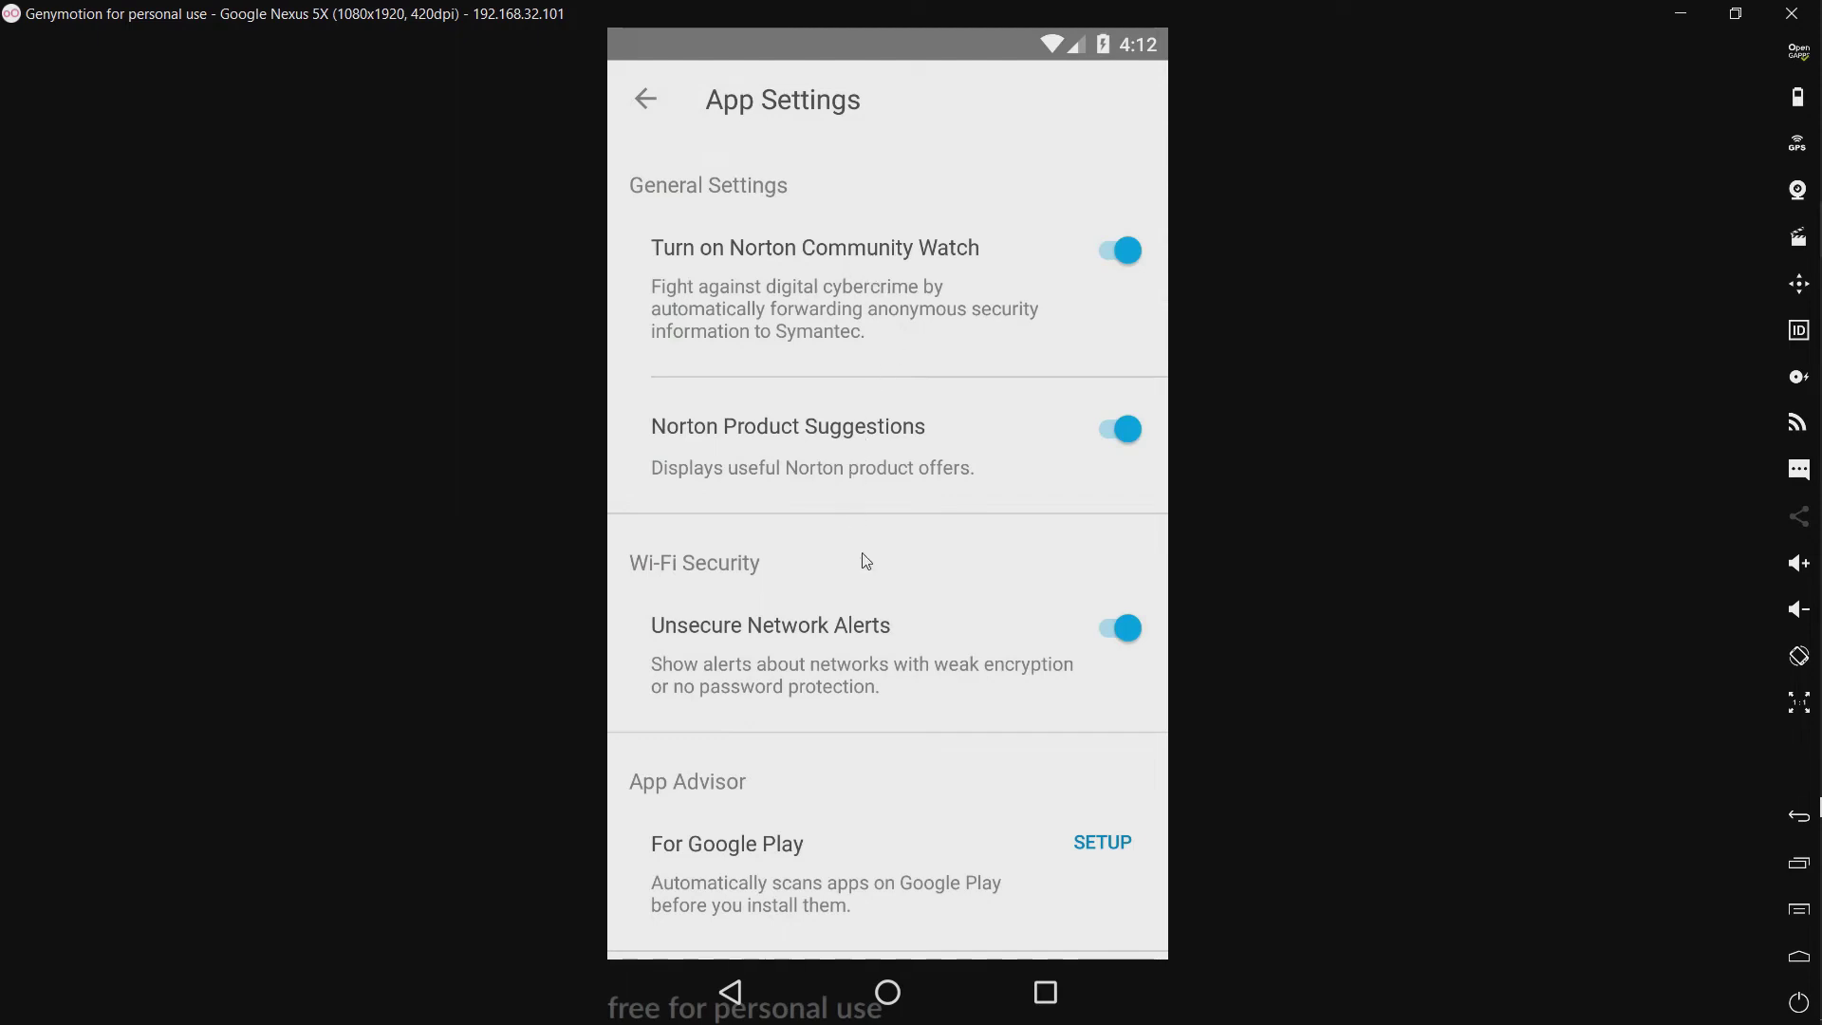
drag(862, 566, 911, 154)
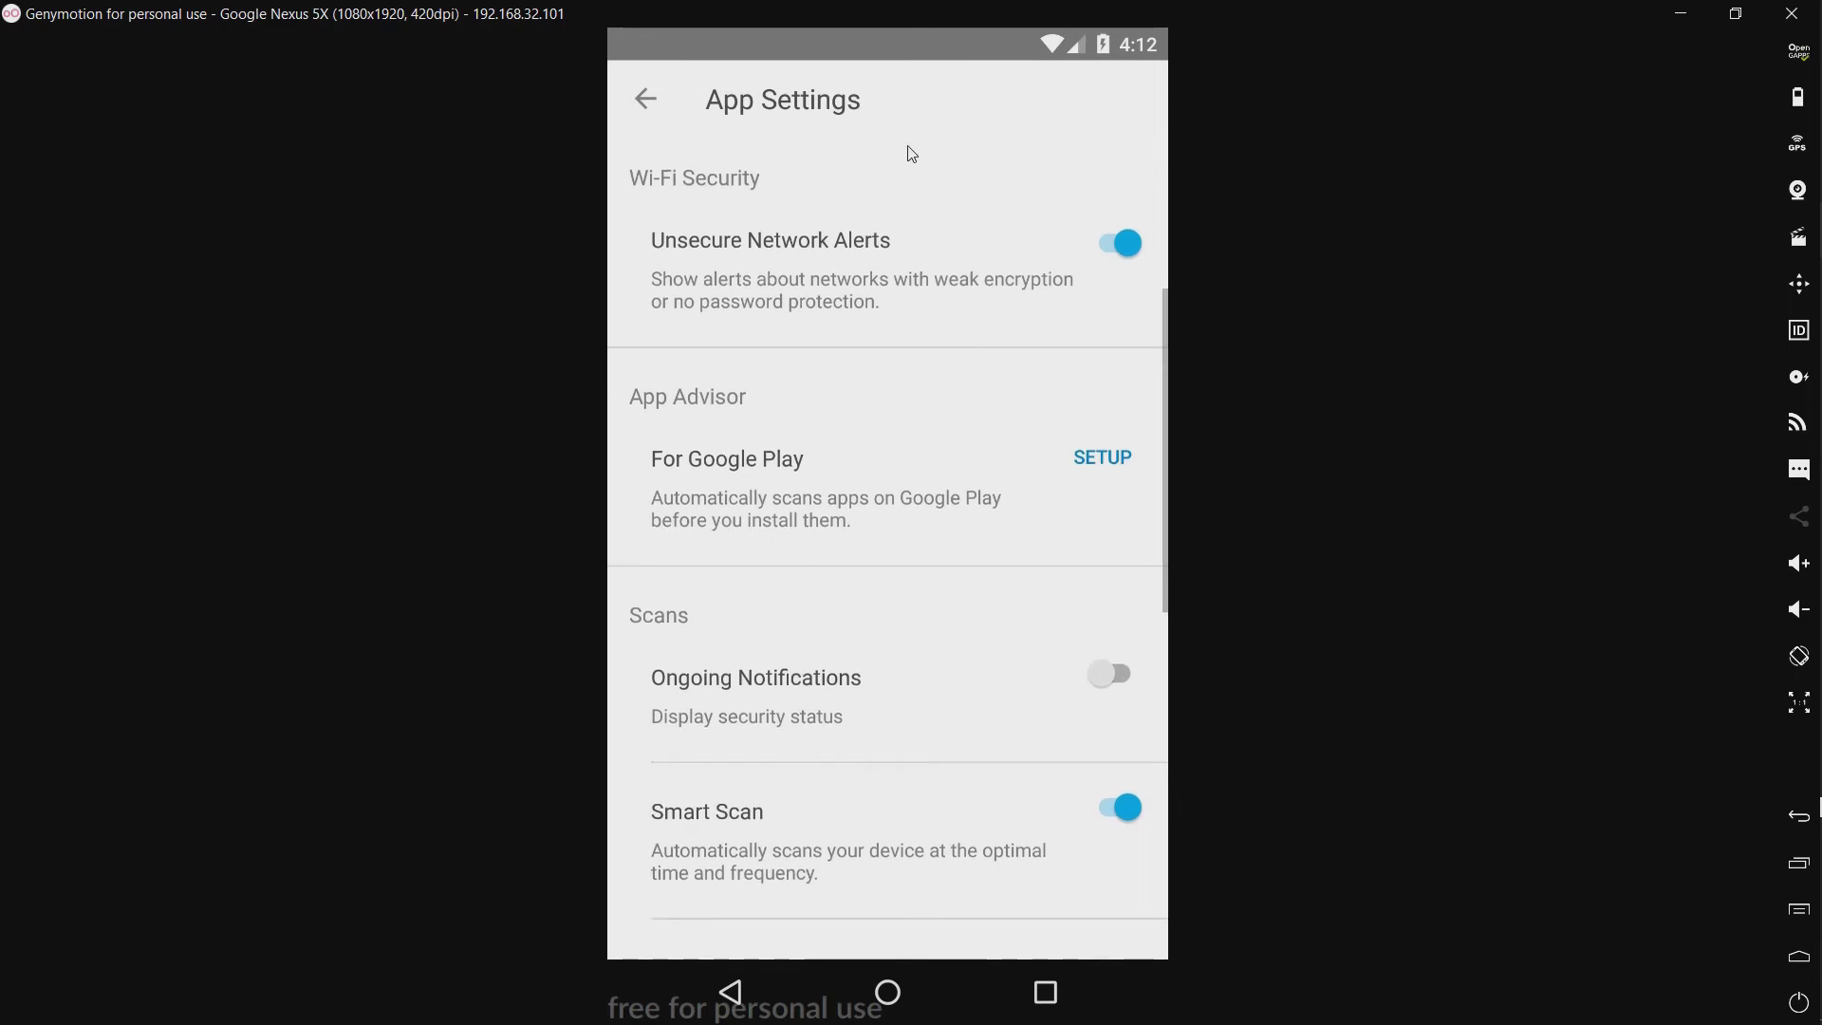
drag(927, 658, 949, 266)
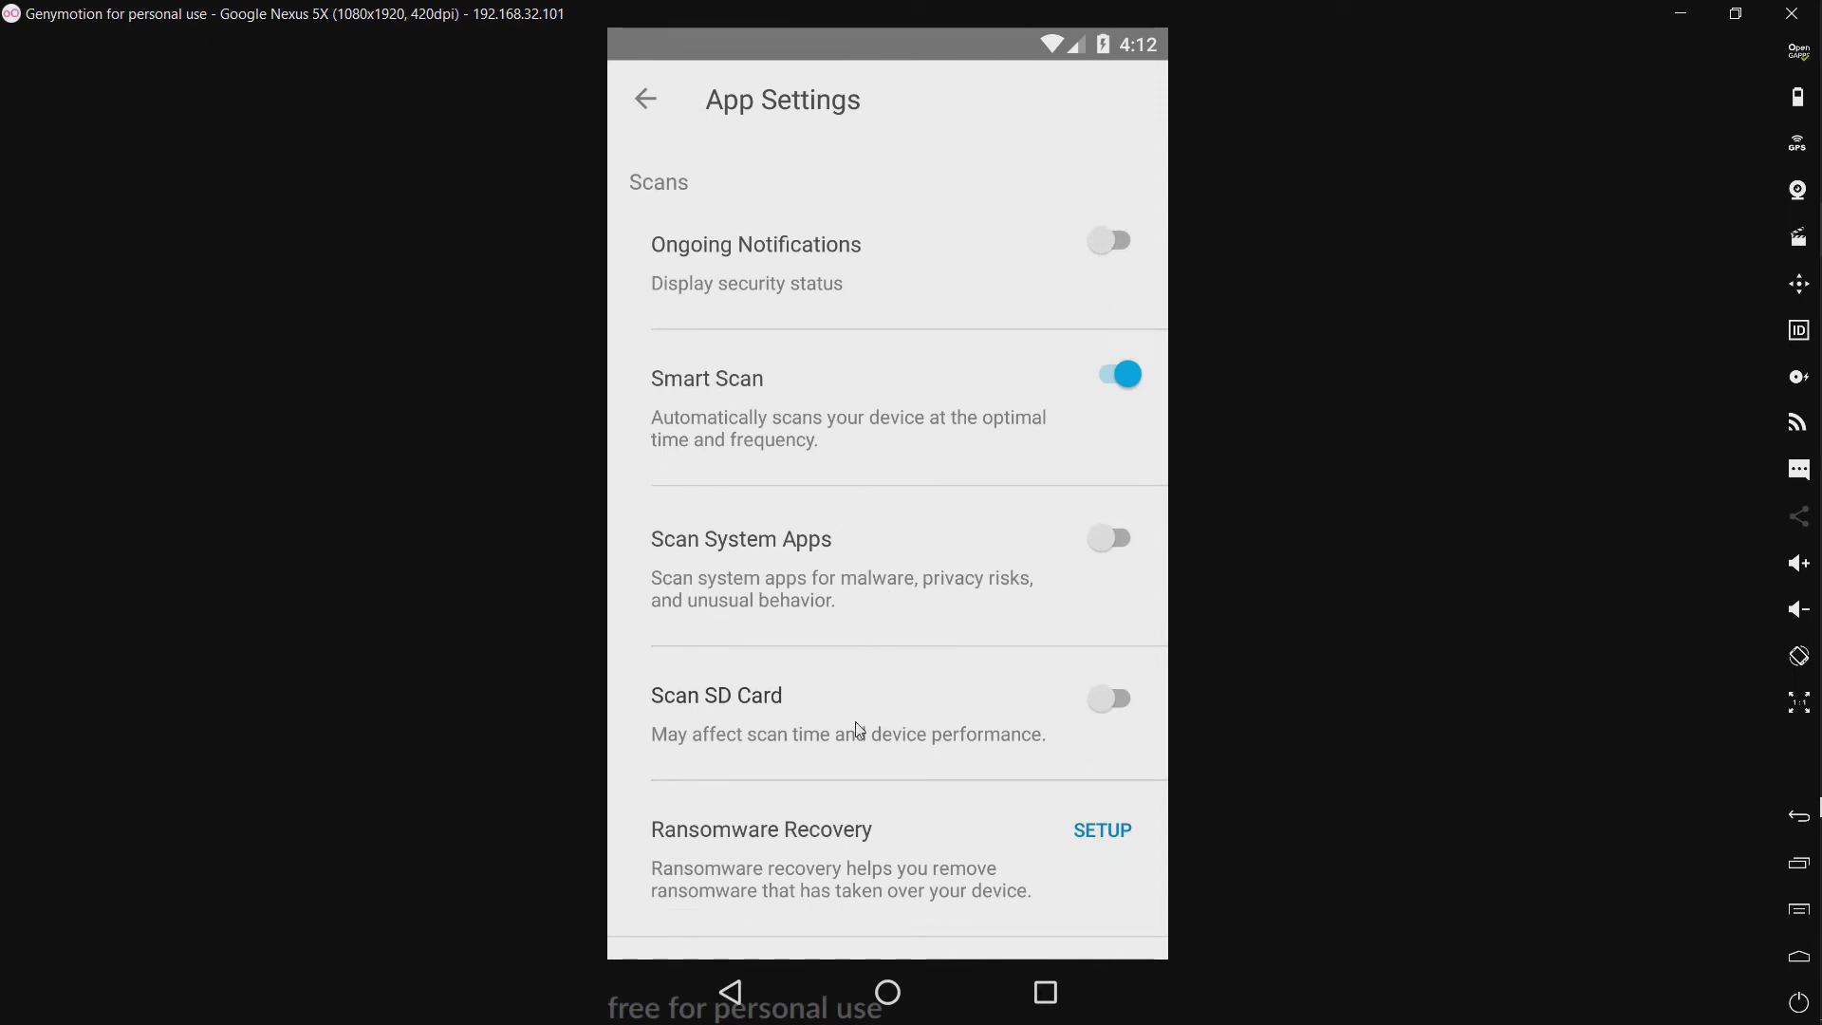
Switch on Scan SD Card, granting media access, and start the Ransomware Recovery setup.
click(1097, 707)
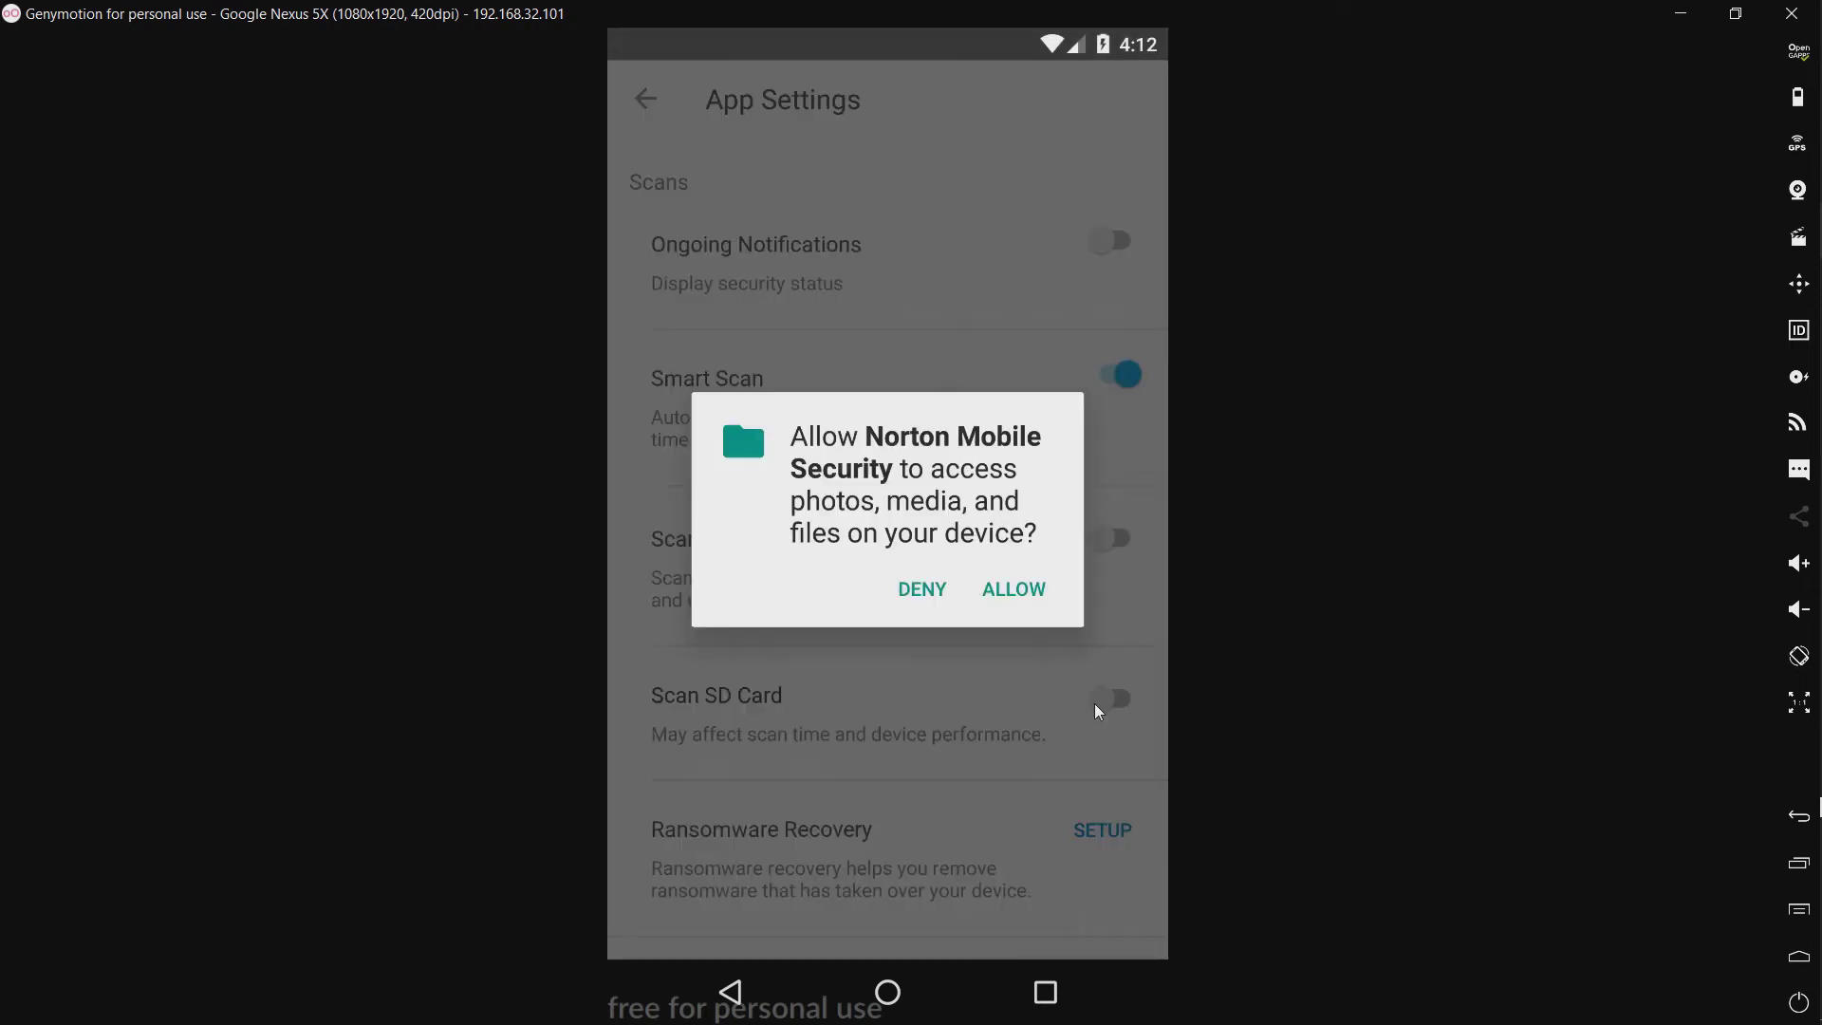
click(1016, 590)
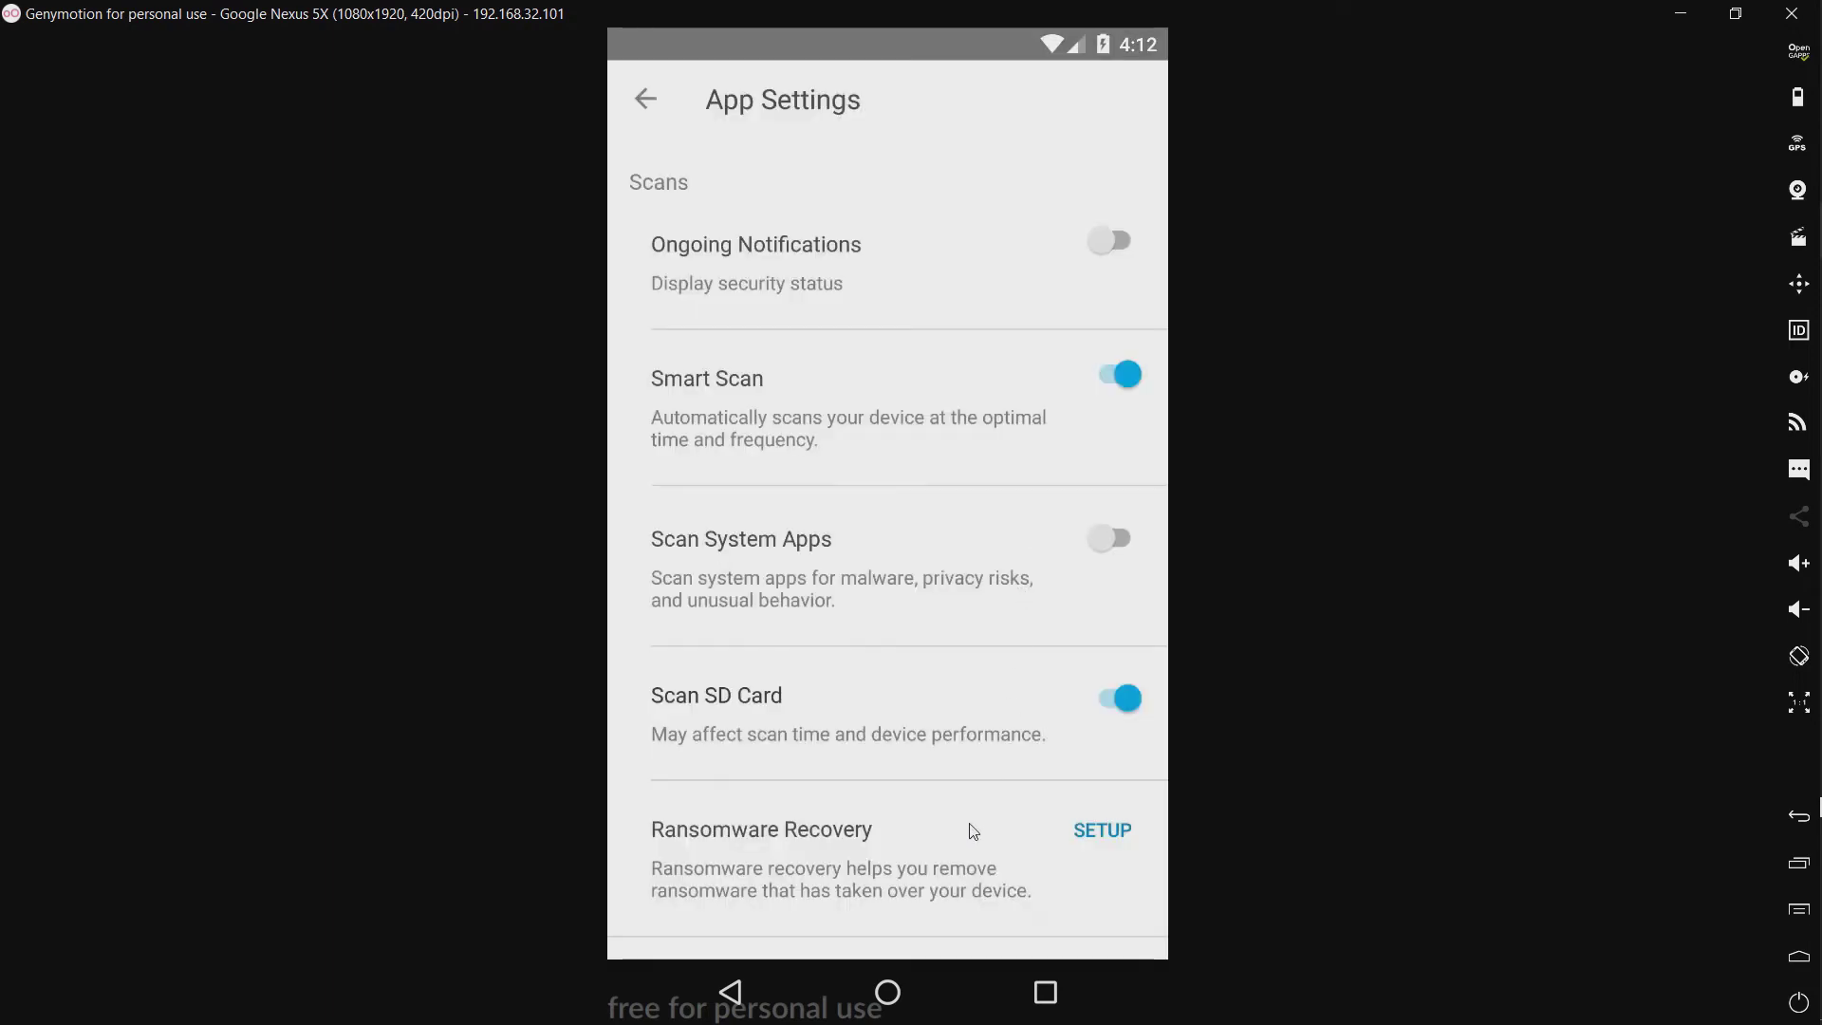
scroll(969, 825, down, 1)
scroll(961, 689, down, 3)
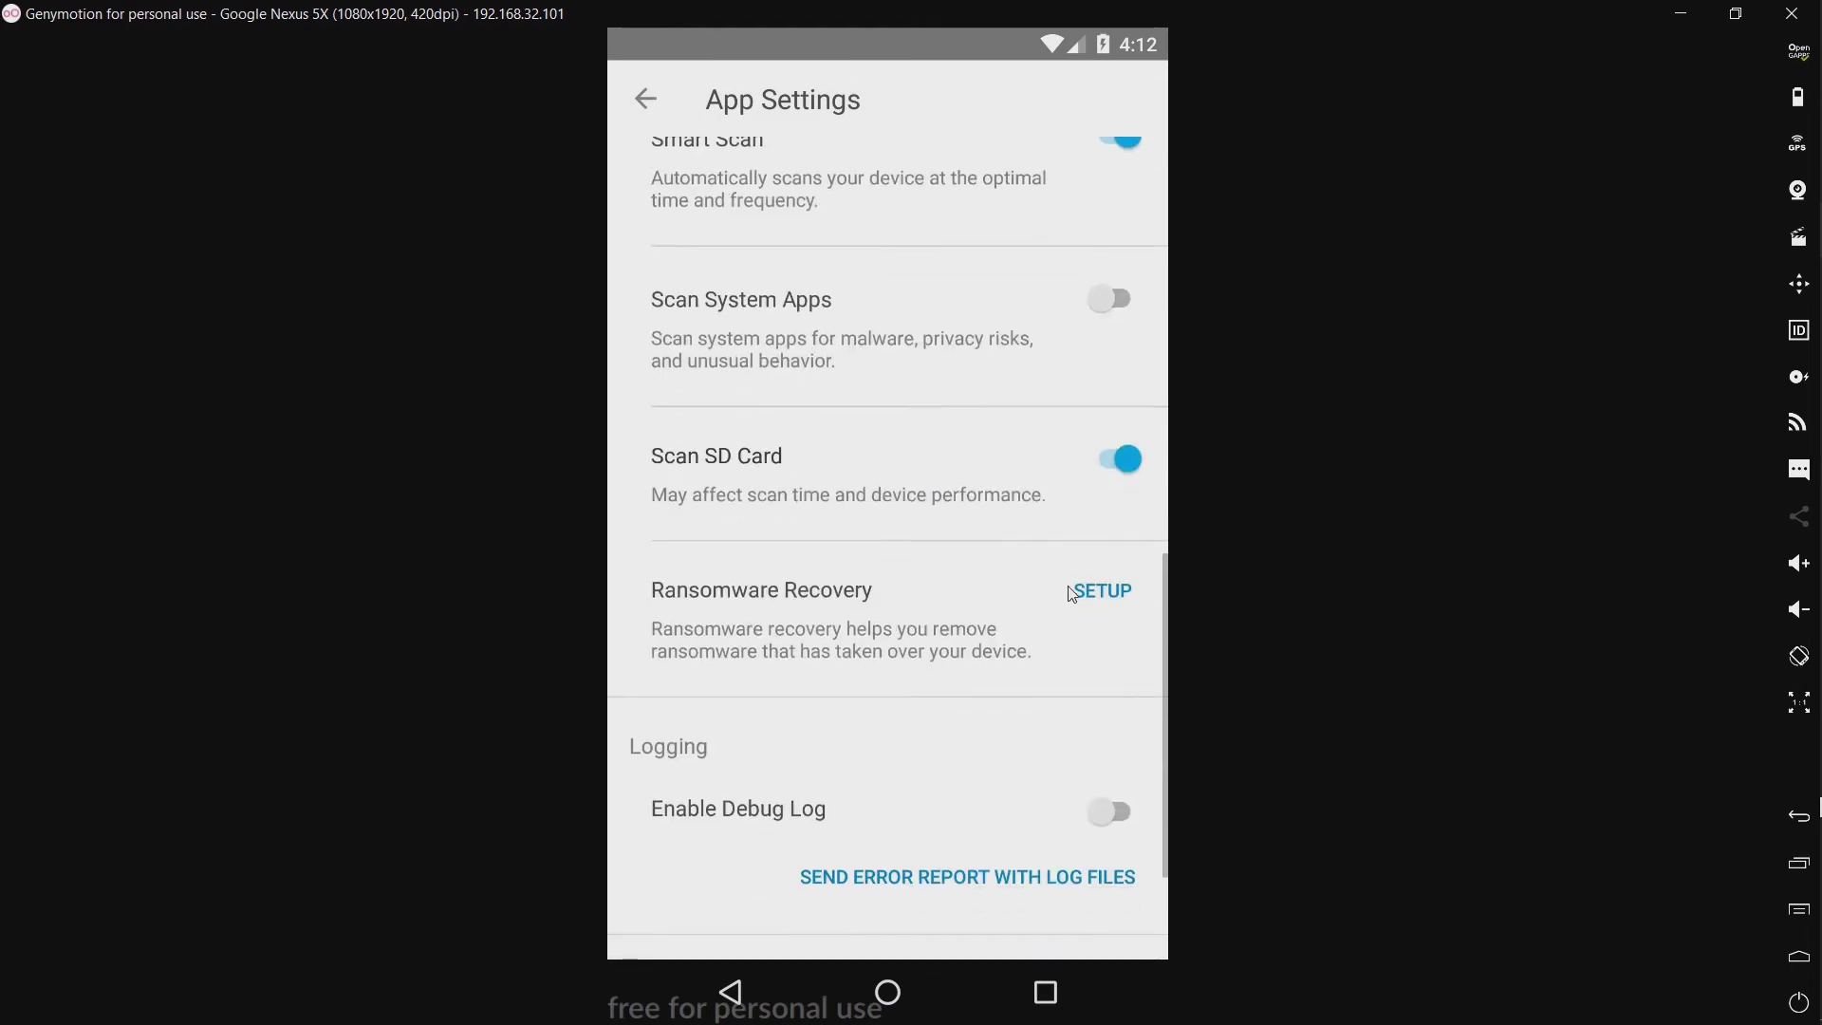
click(1096, 593)
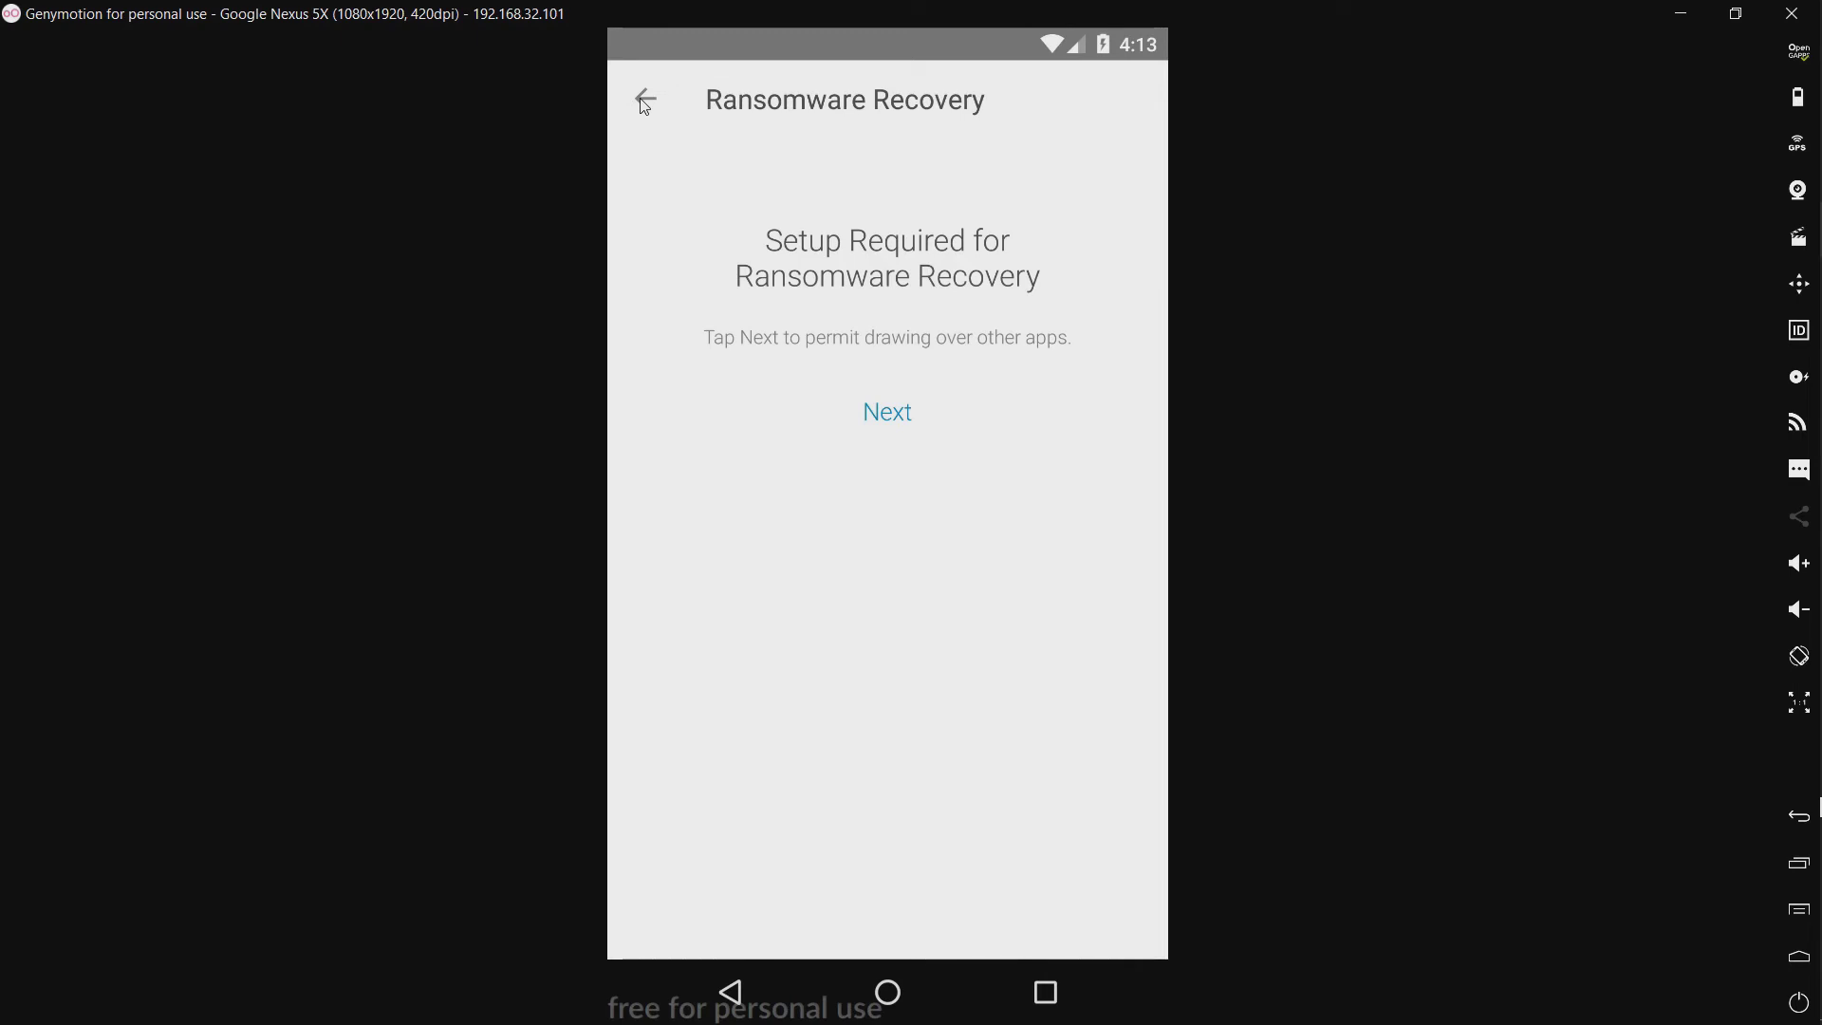
Back out of ransomware recovery setup and run LiveUpdate, bringing Anti-Malware and Privacy to 100%.
click(645, 103)
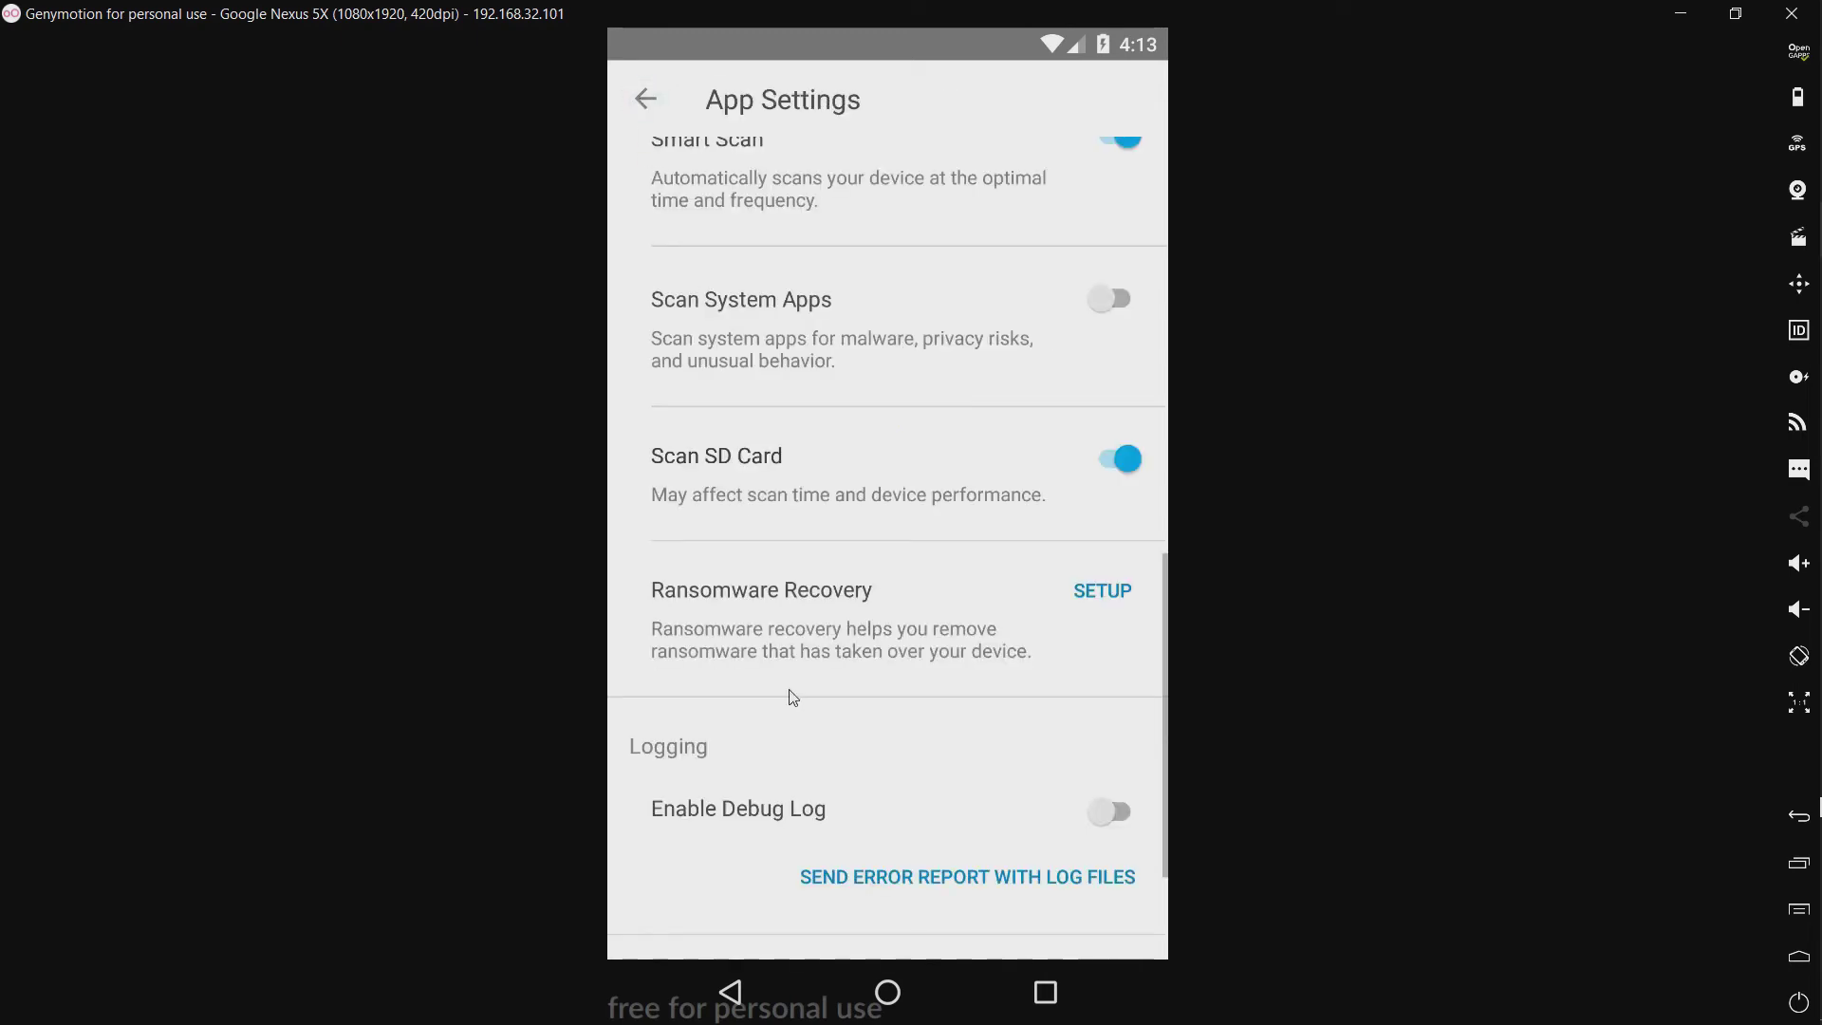
drag(793, 698, 792, 460)
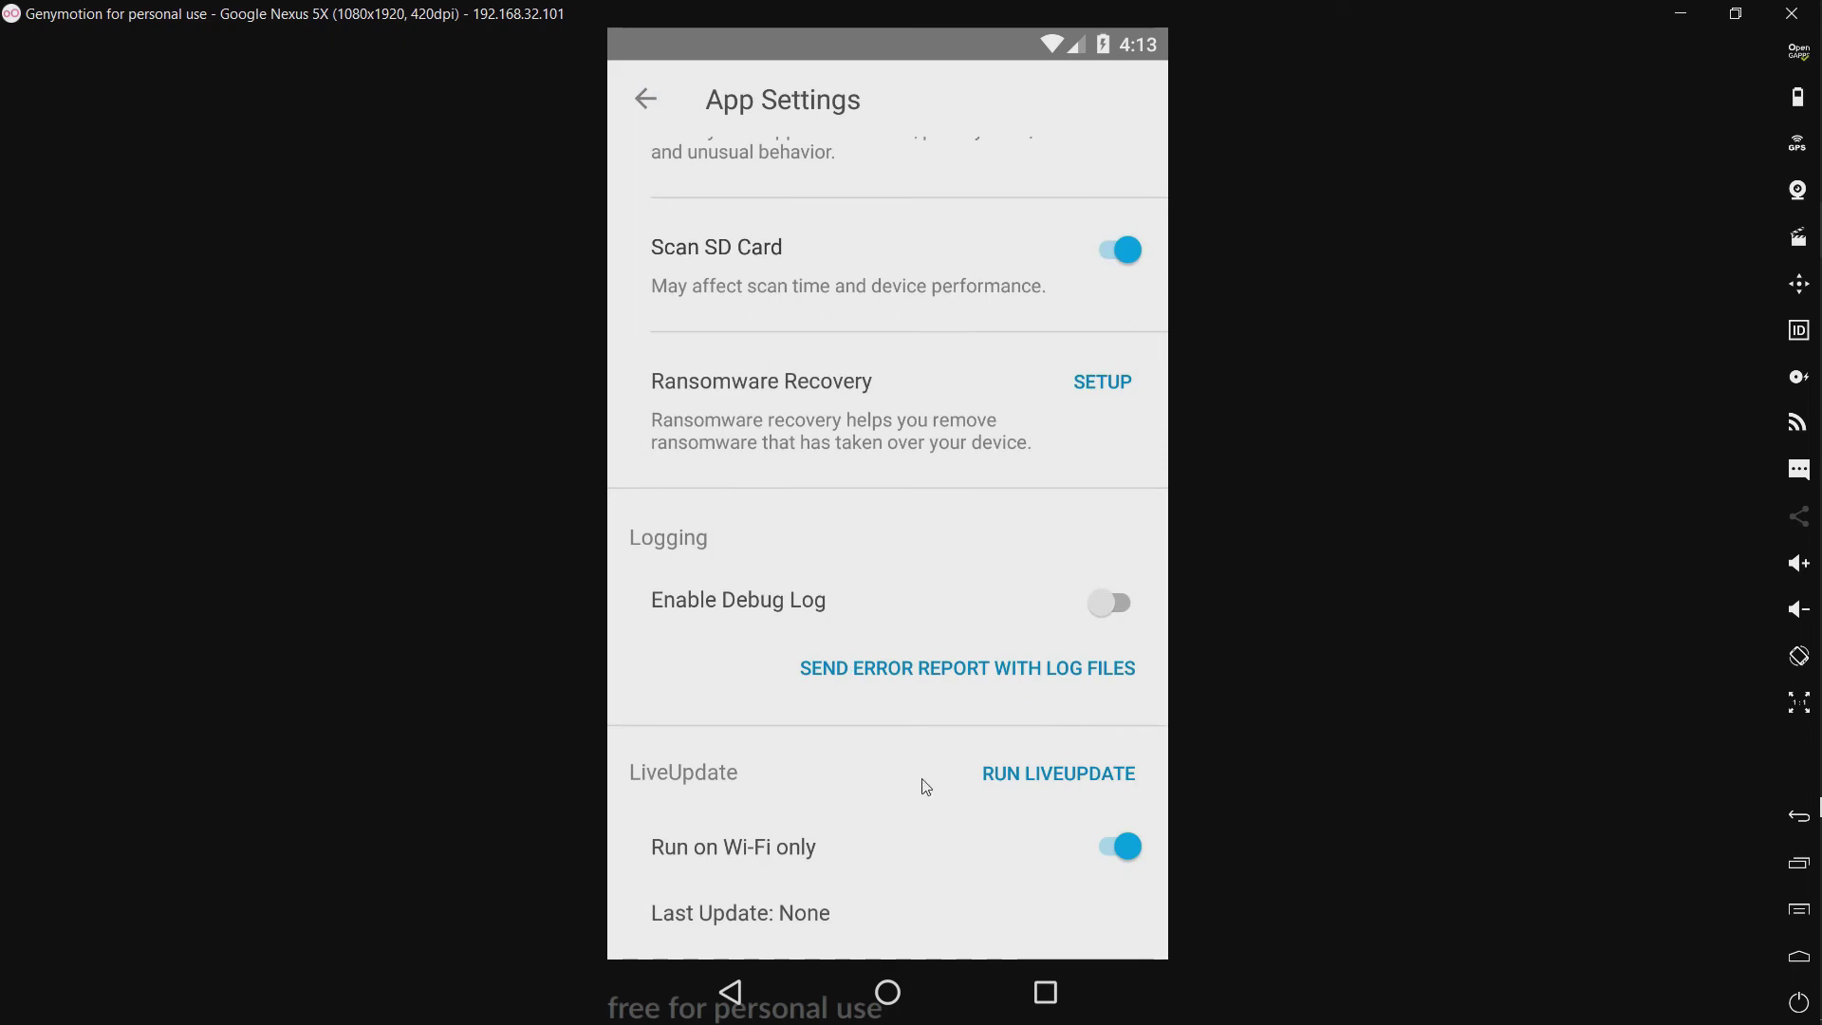
click(1023, 780)
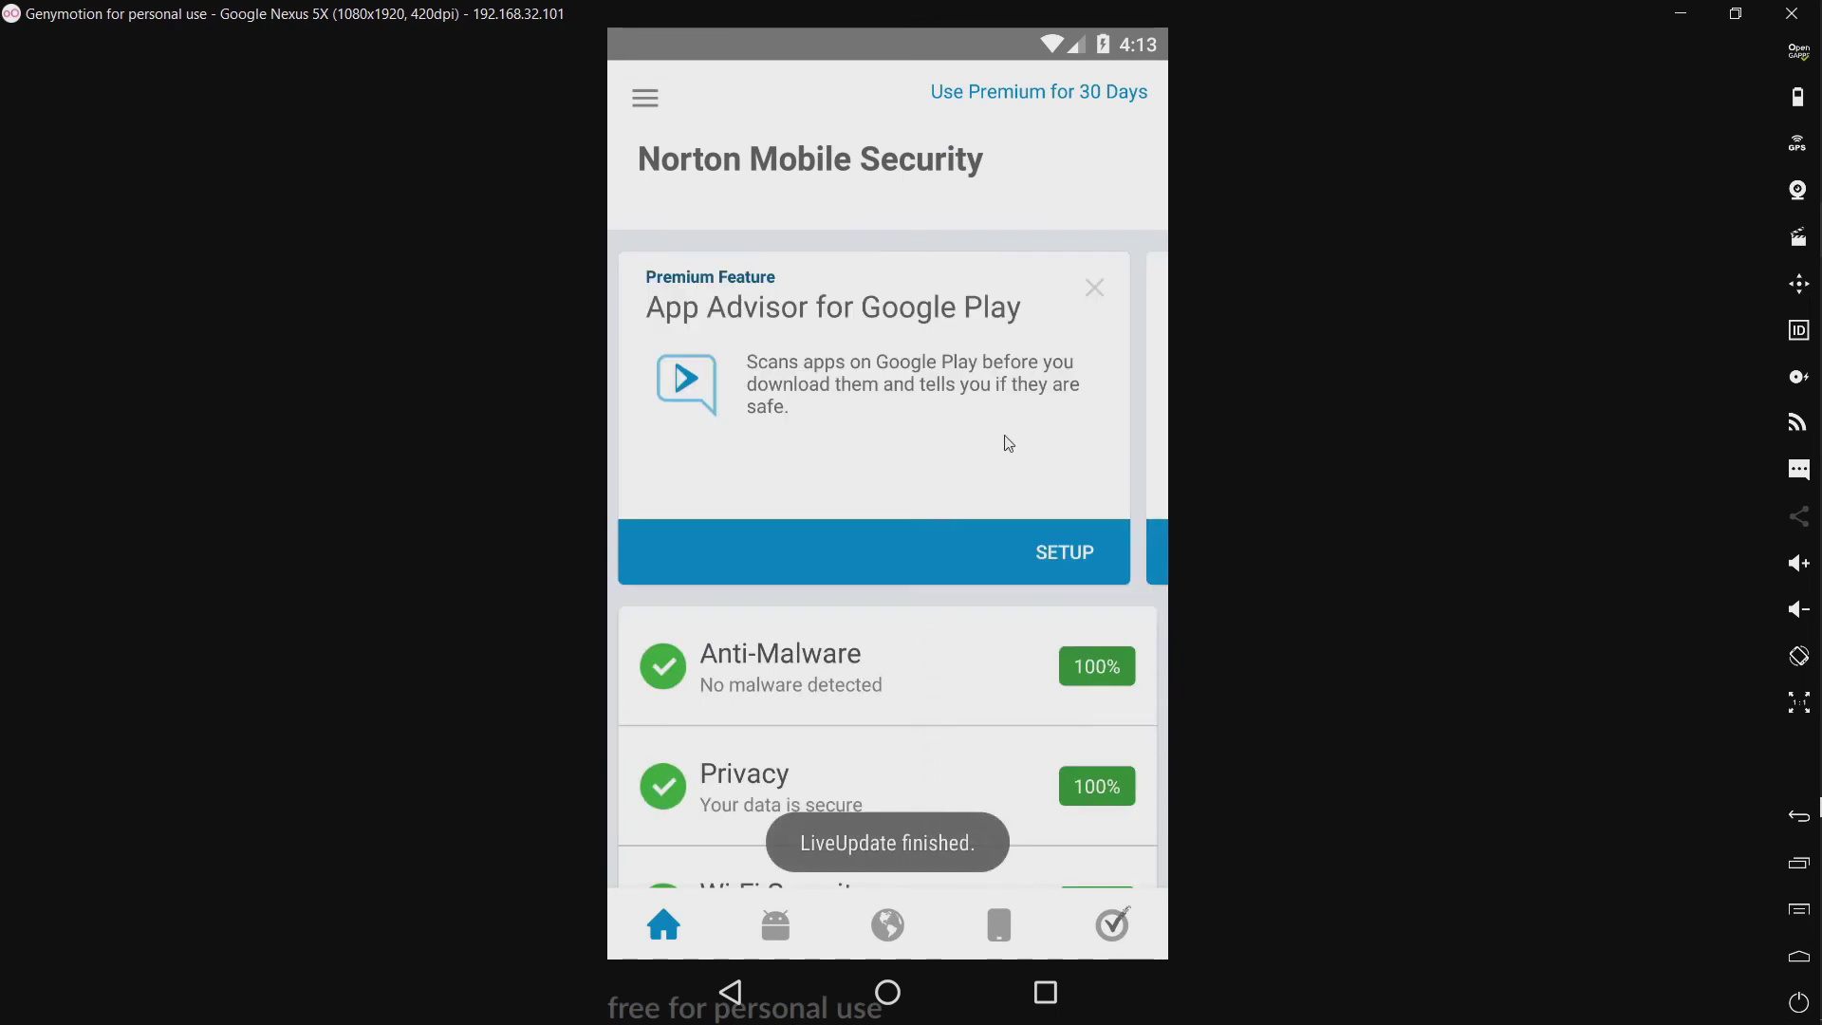
Browse the next premium feature cards, then return to the Android home screen.
drag(1119, 430, 940, 438)
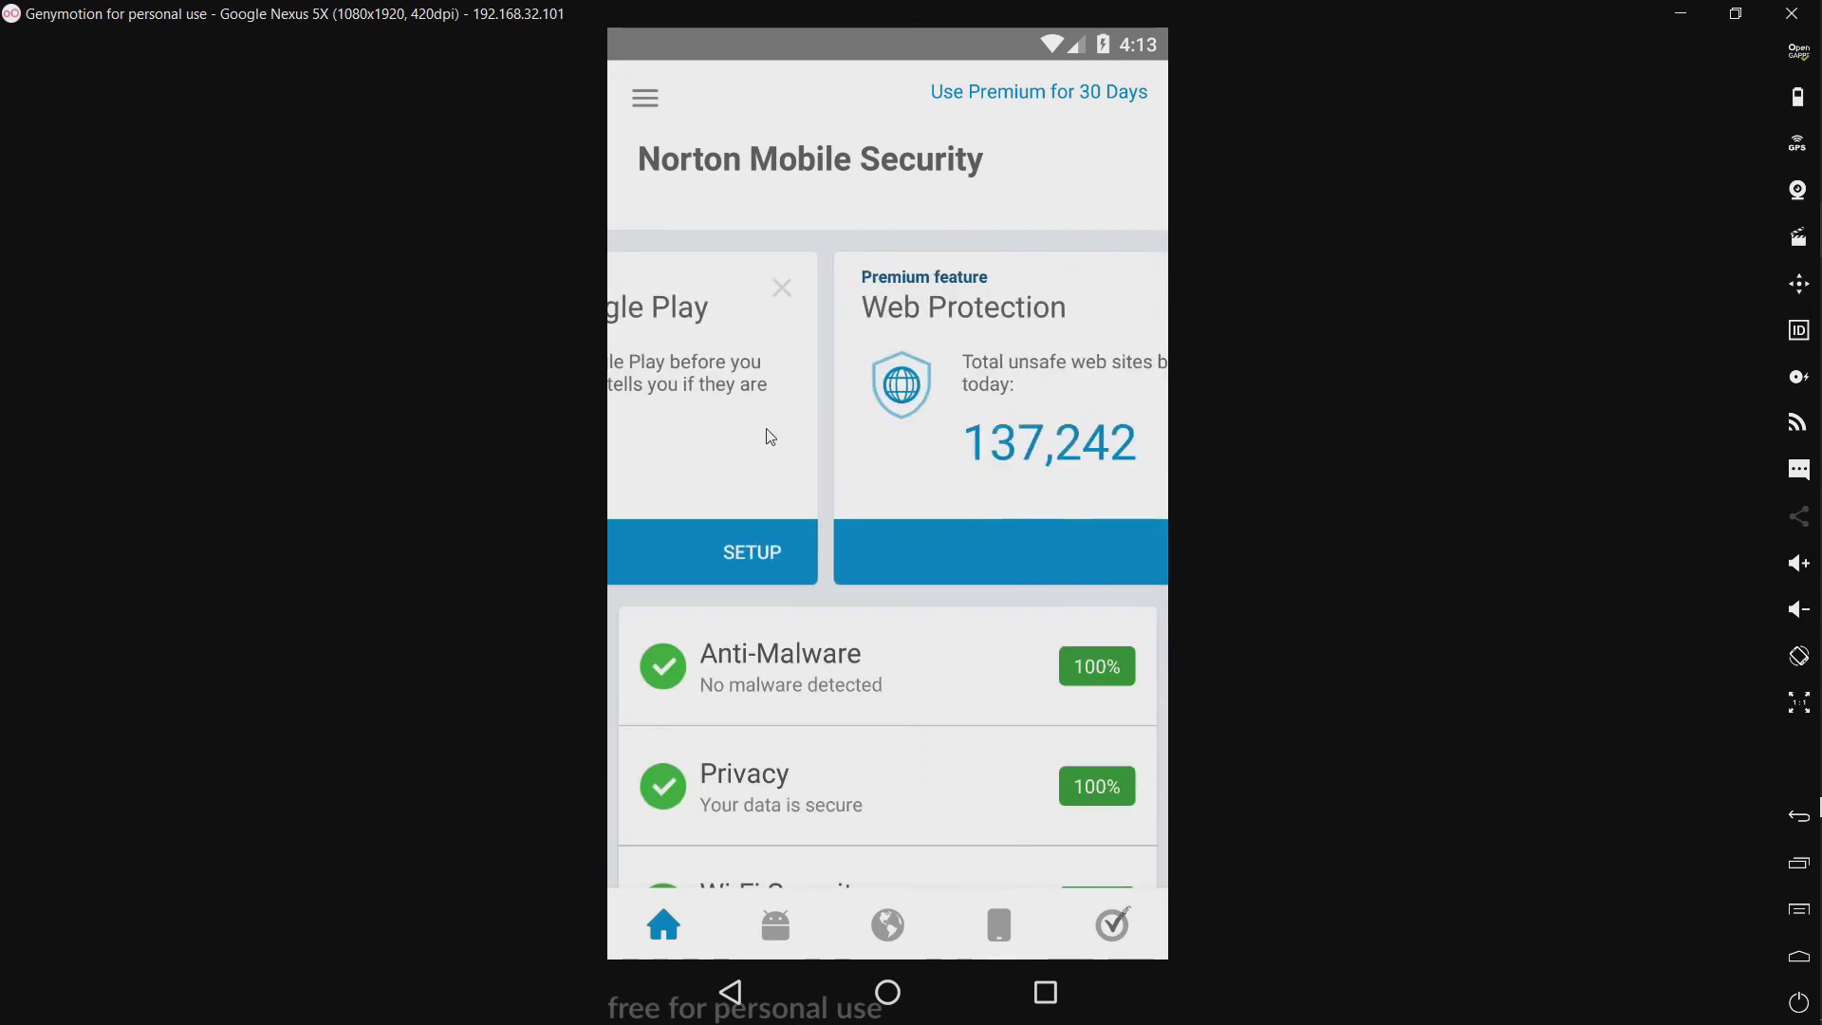
drag(859, 439, 687, 447)
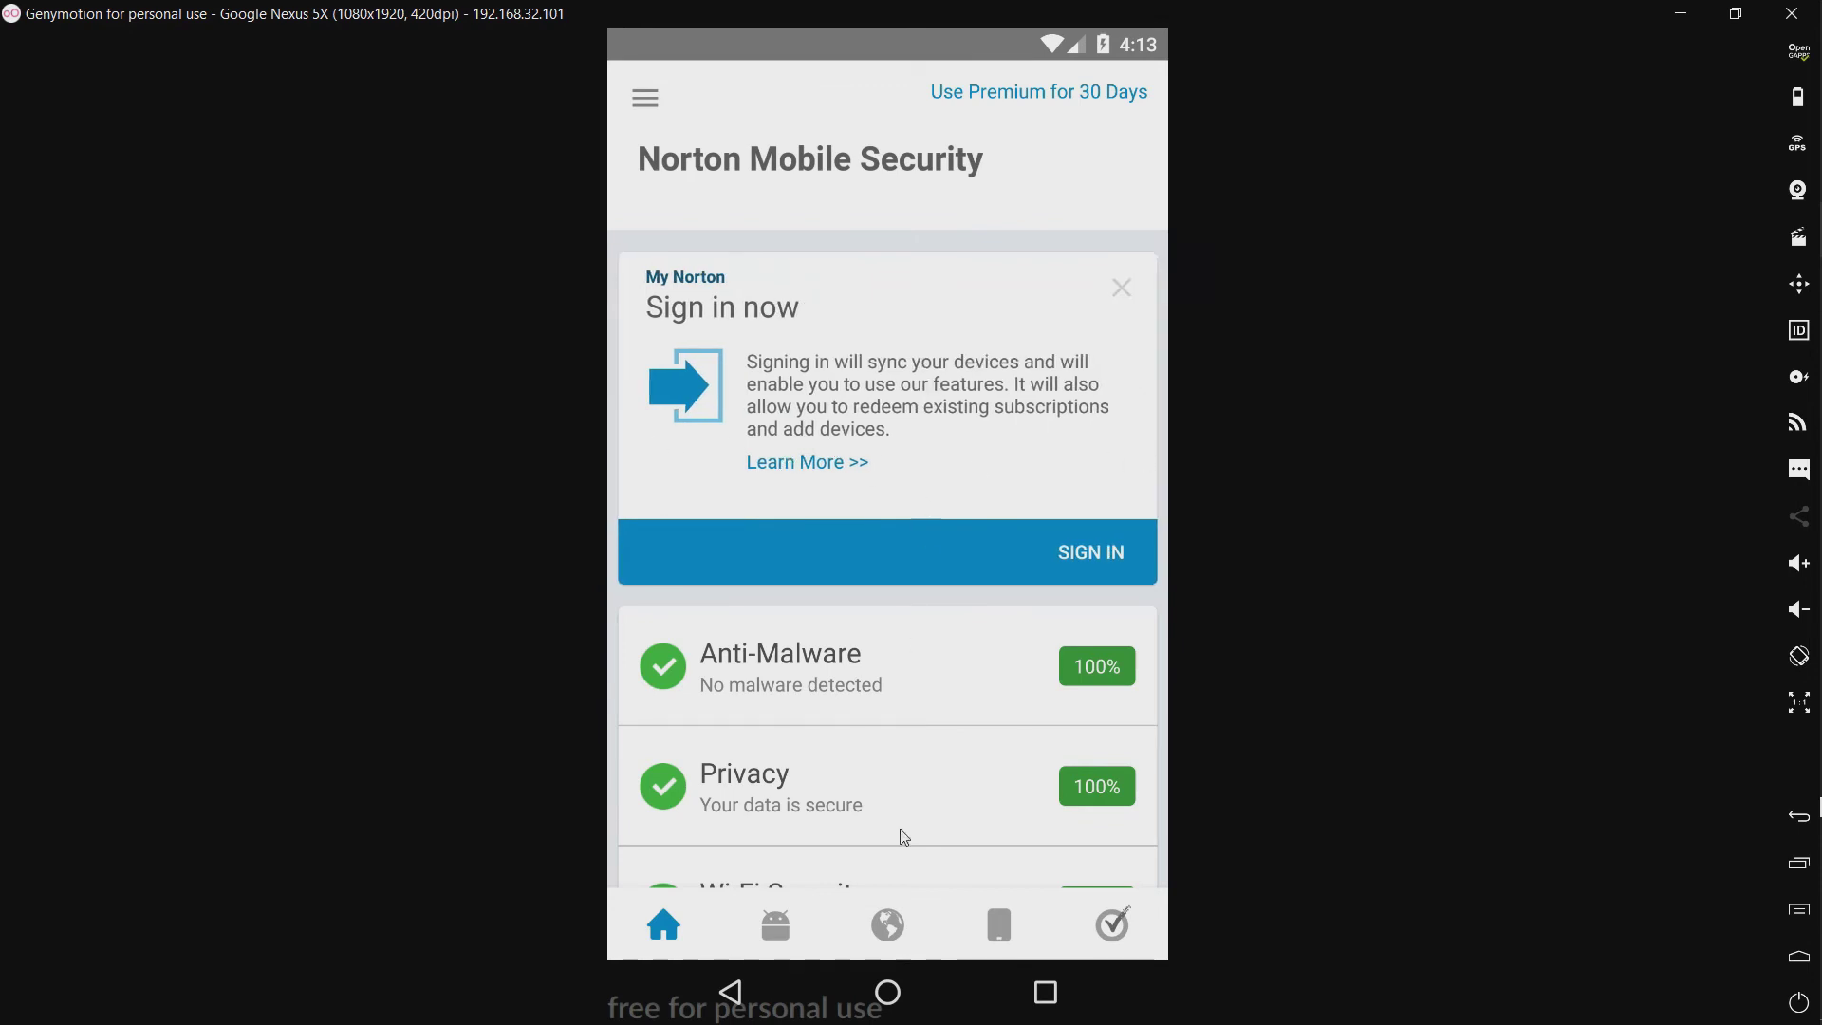
click(892, 996)
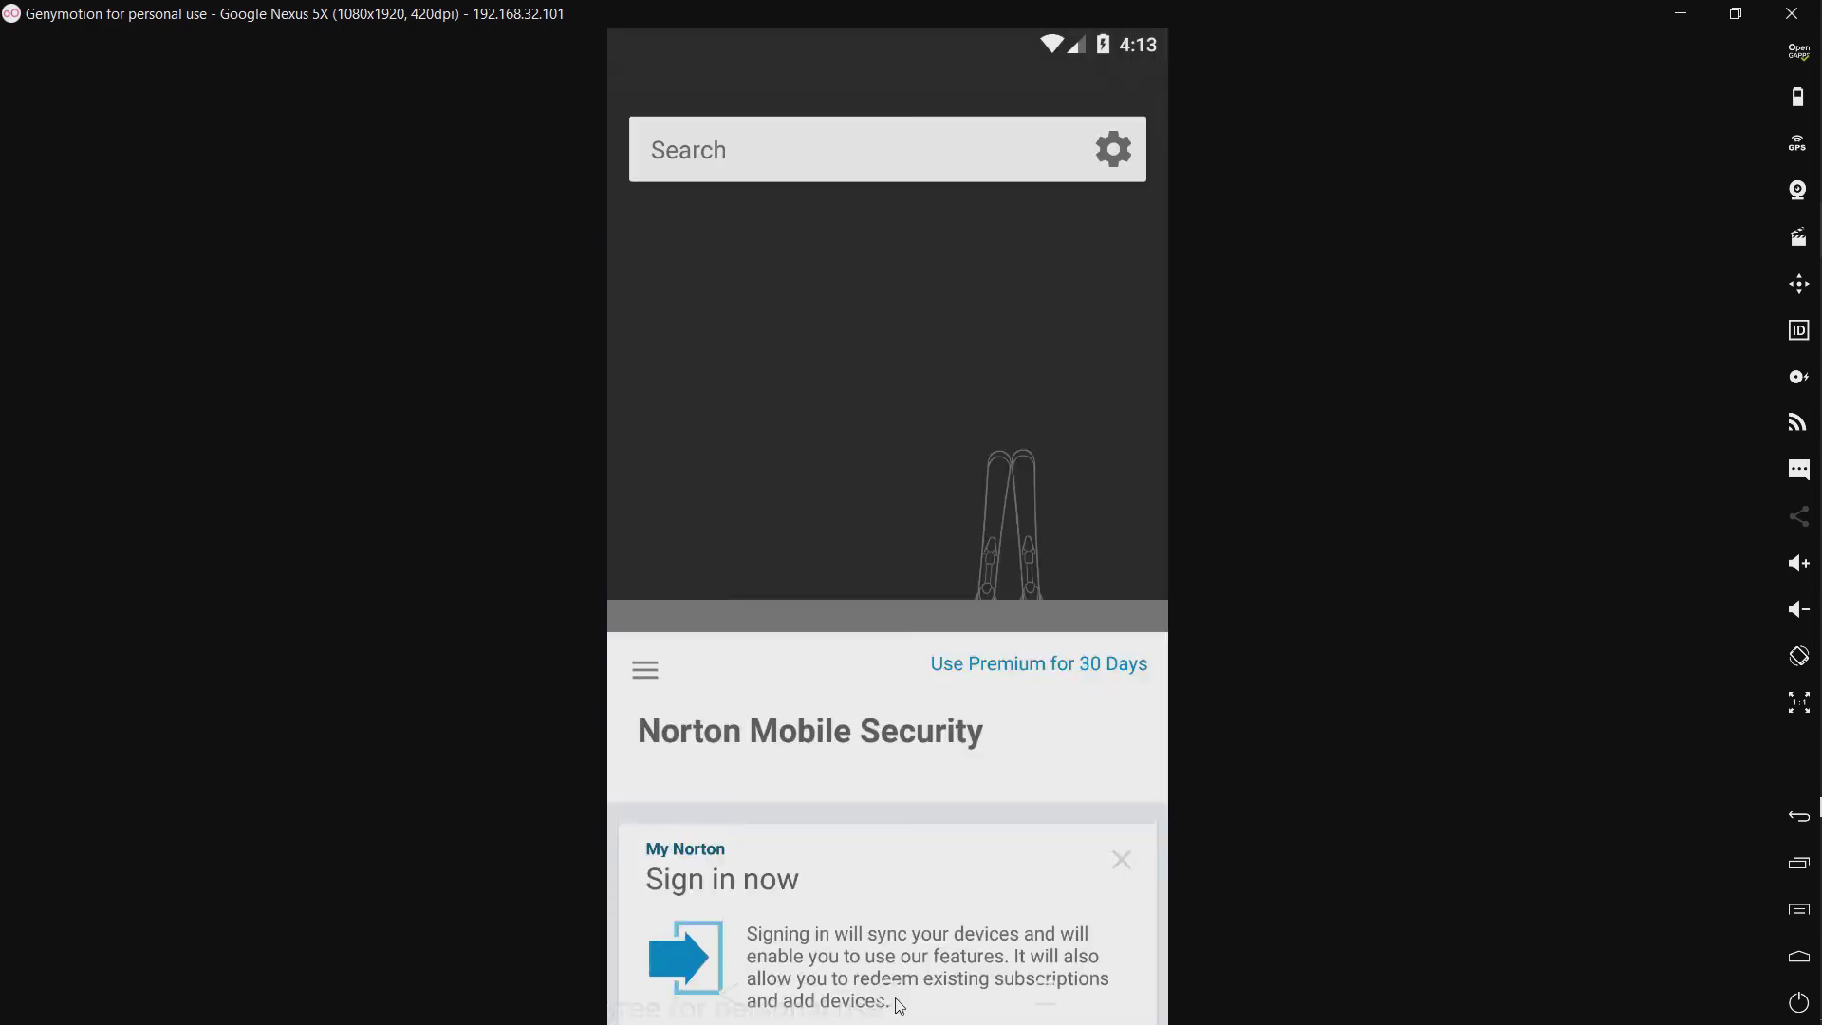
Launch FX File Explorer from the app drawer and open the Android Malware folder.
drag(897, 898, 908, 243)
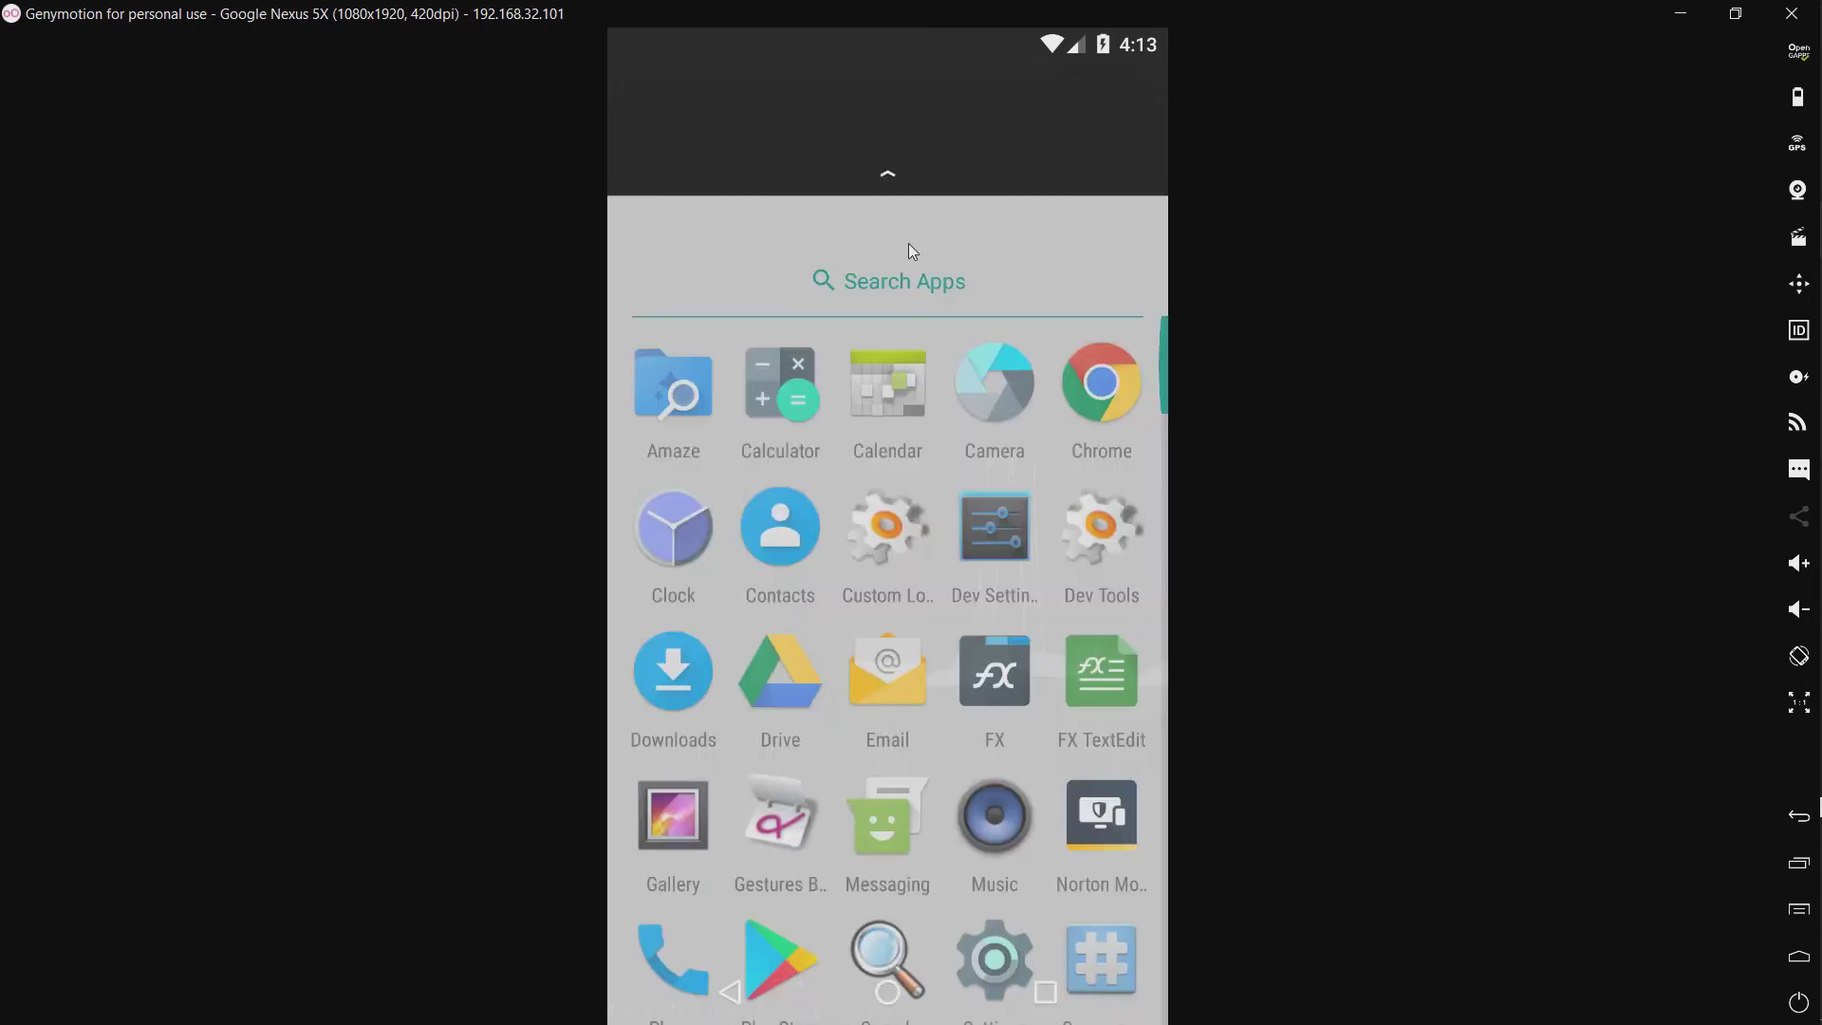
click(1012, 524)
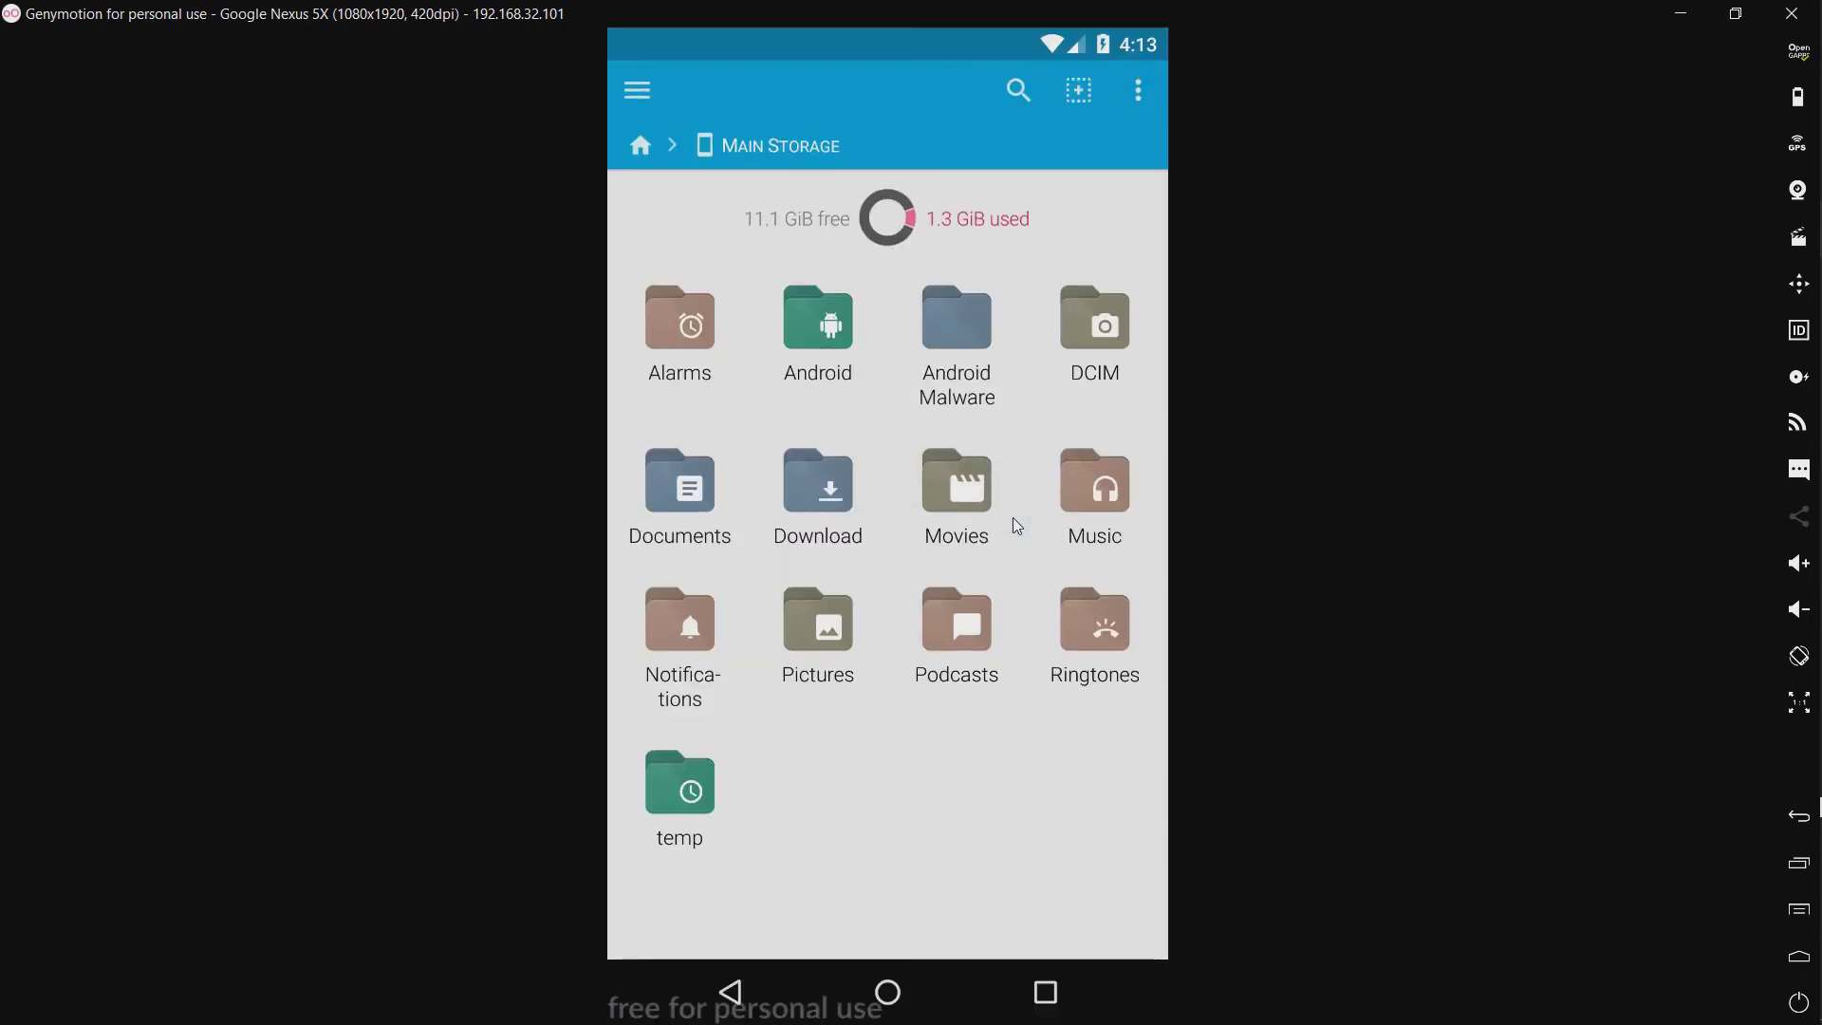
click(955, 366)
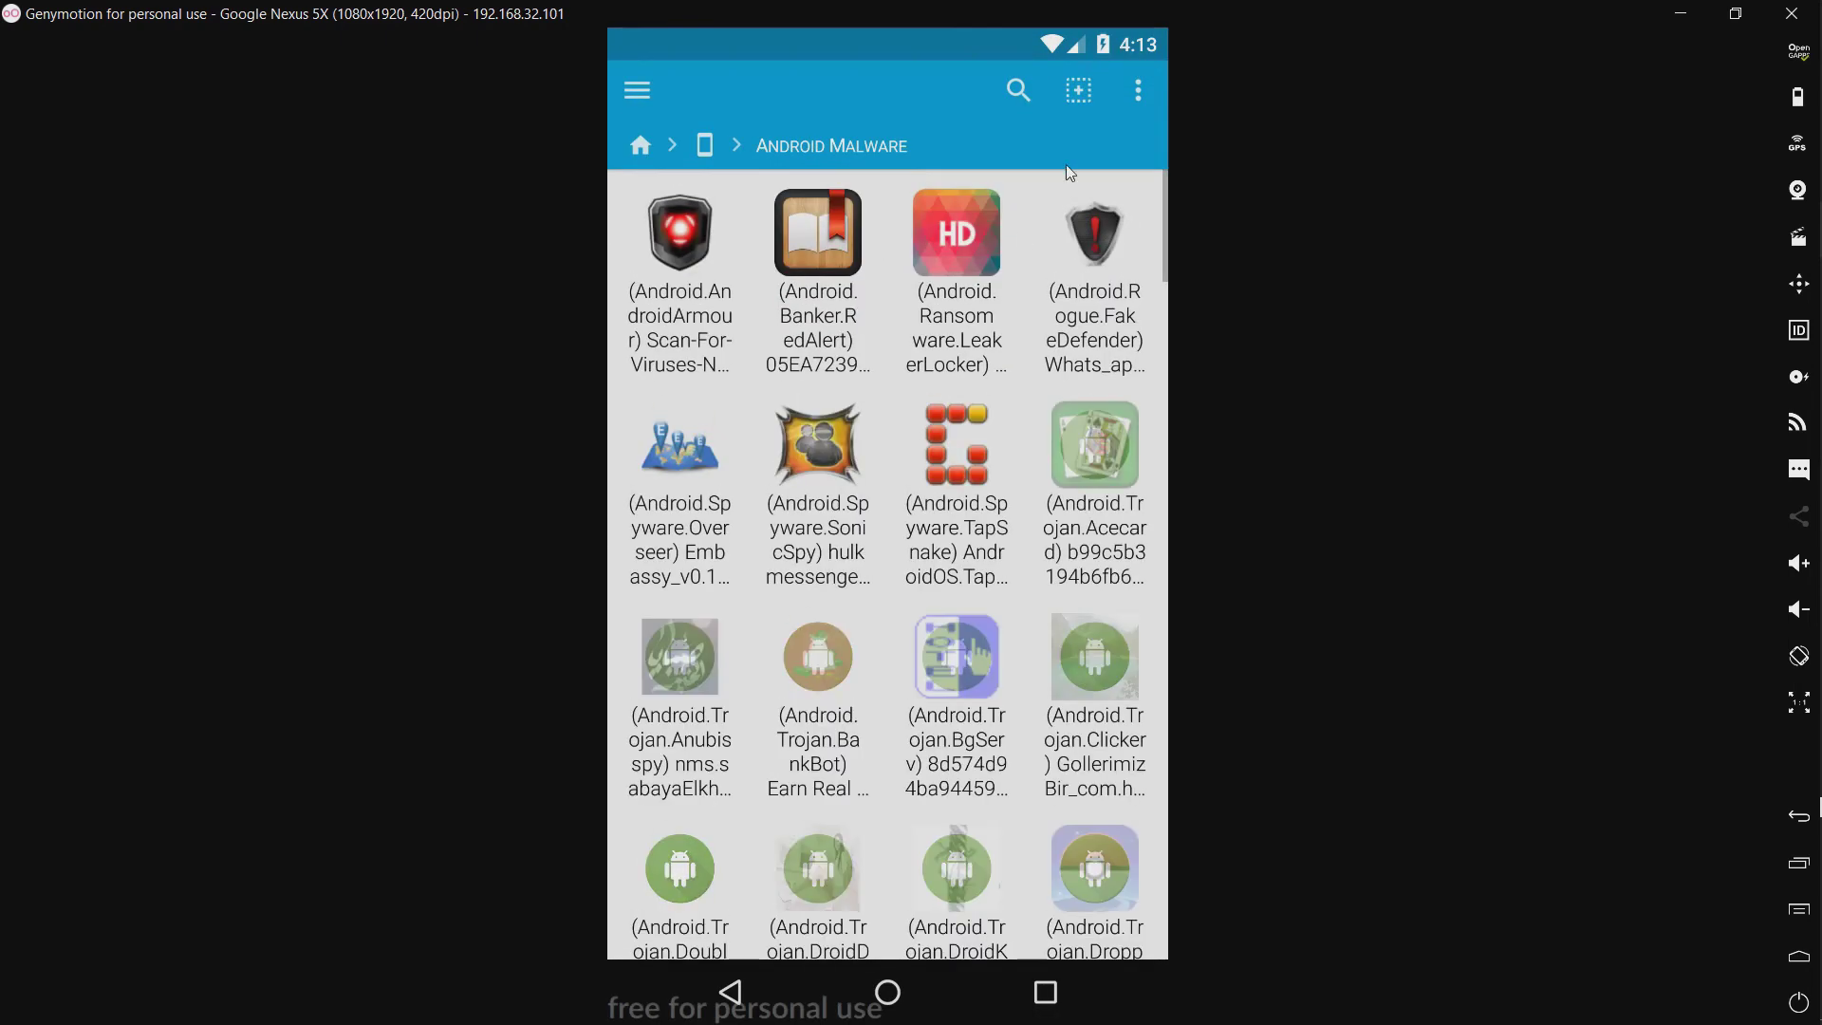
Check the folder's usage properties: 103 files totalling 251.4 MiB.
click(1137, 93)
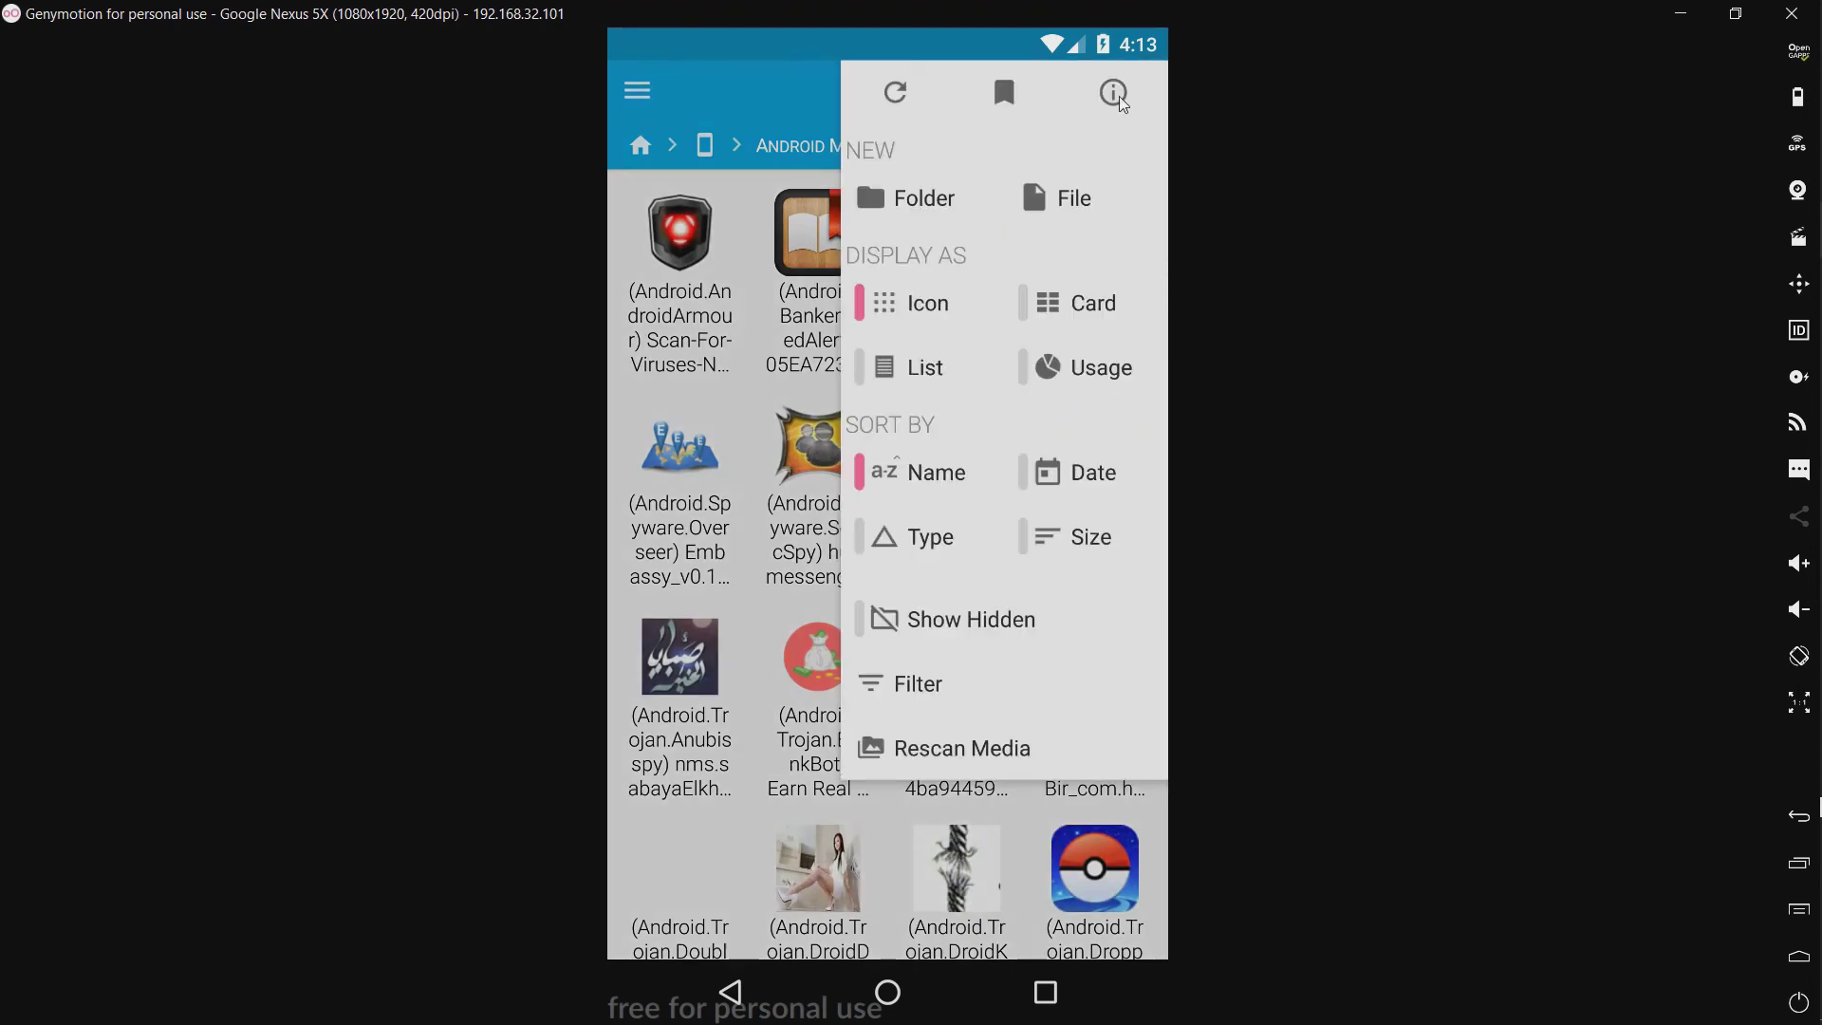
click(1119, 95)
drag(1096, 528, 412, 560)
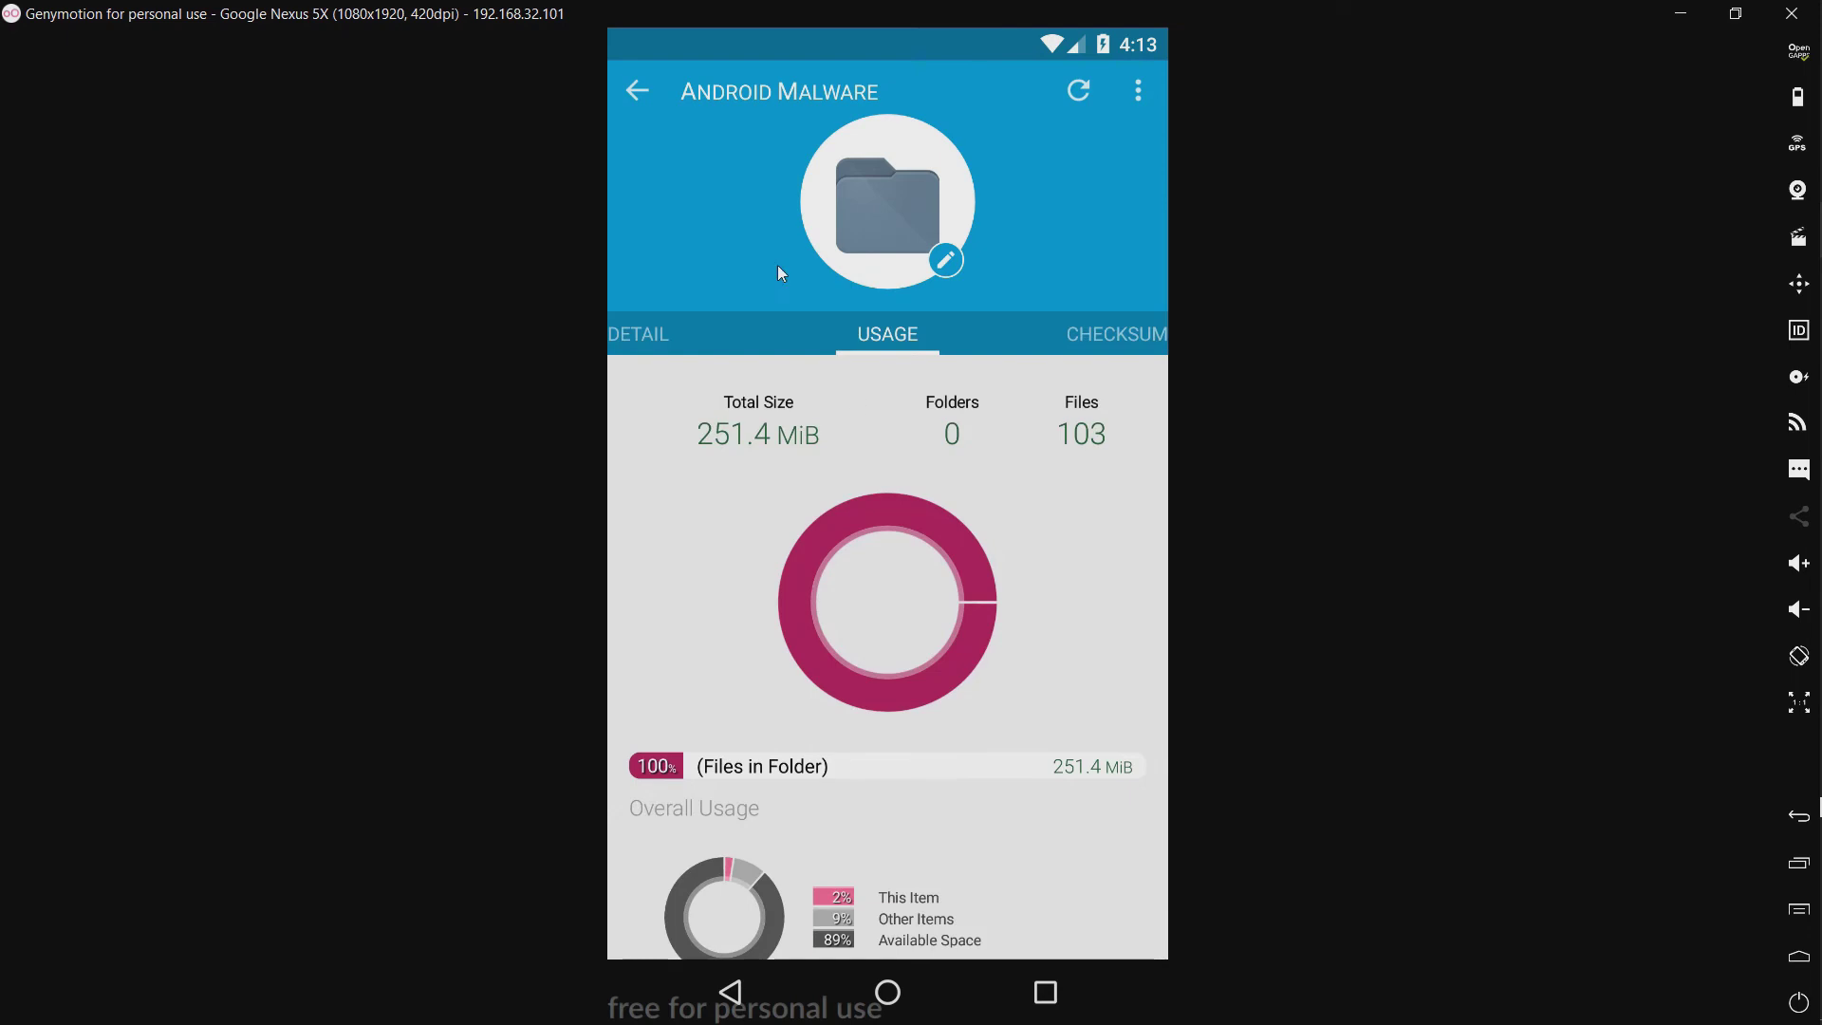
click(638, 91)
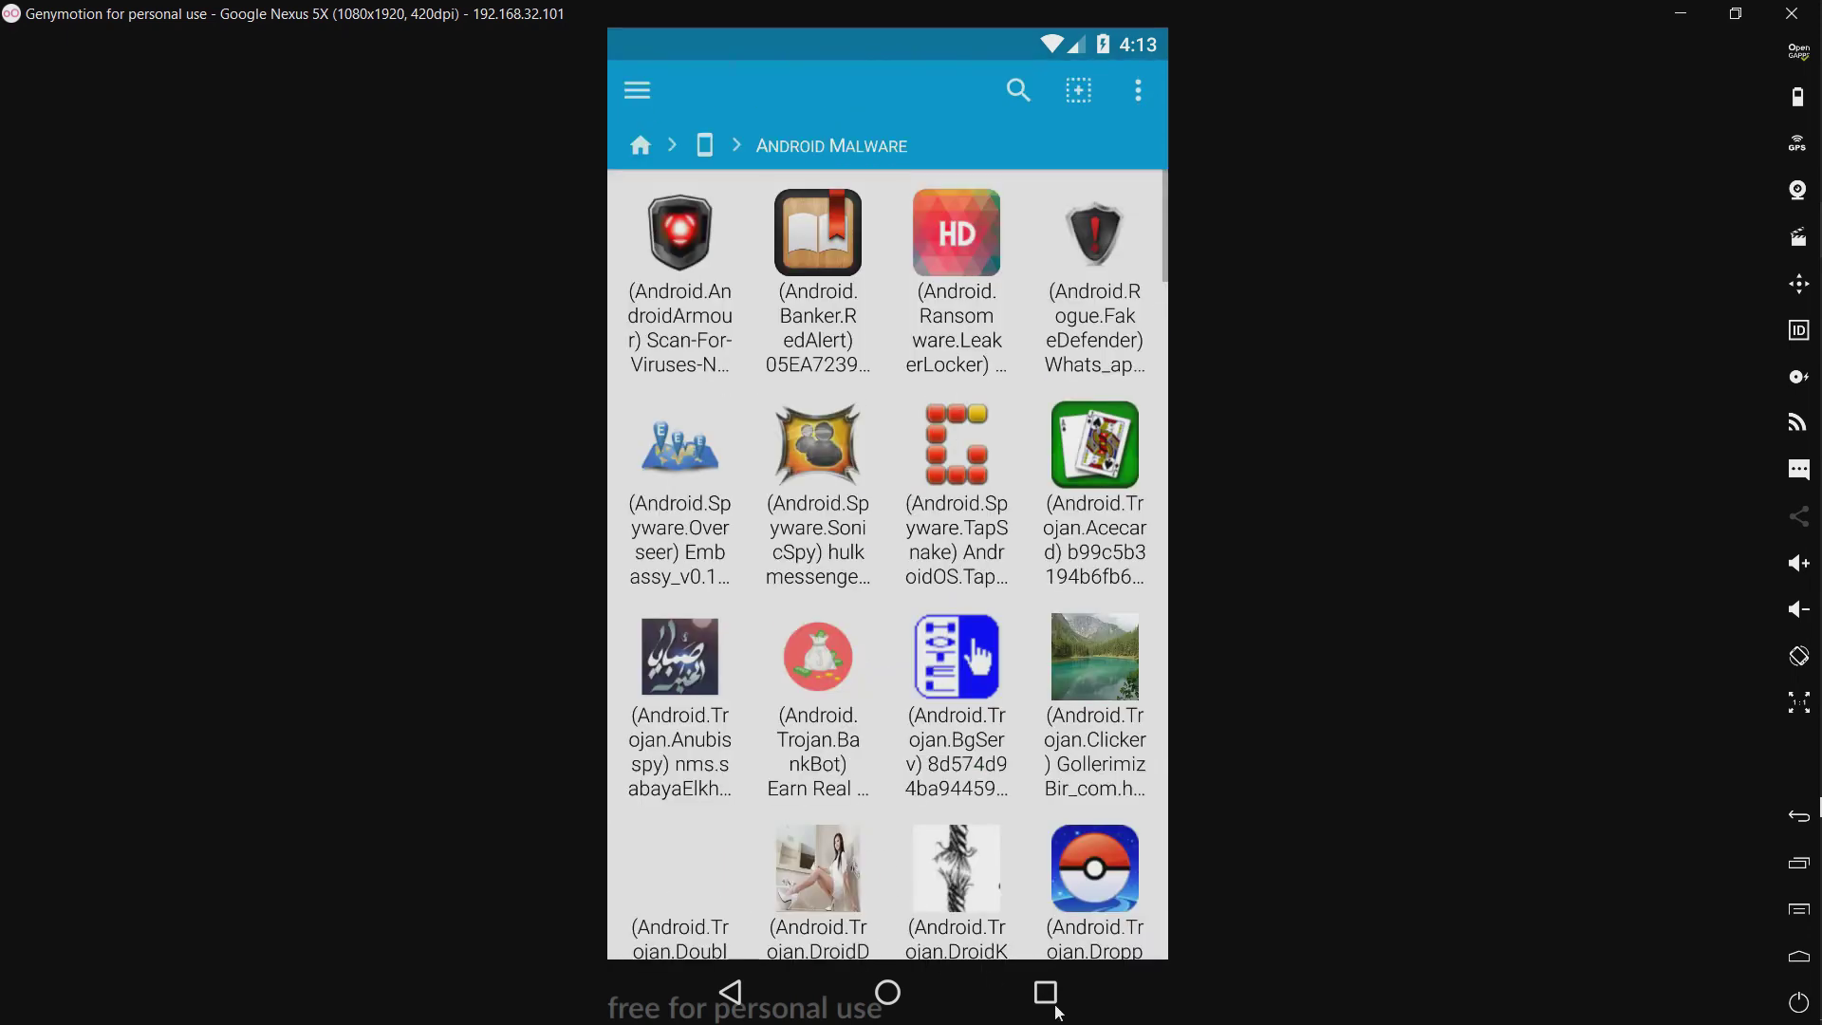
click(1055, 1010)
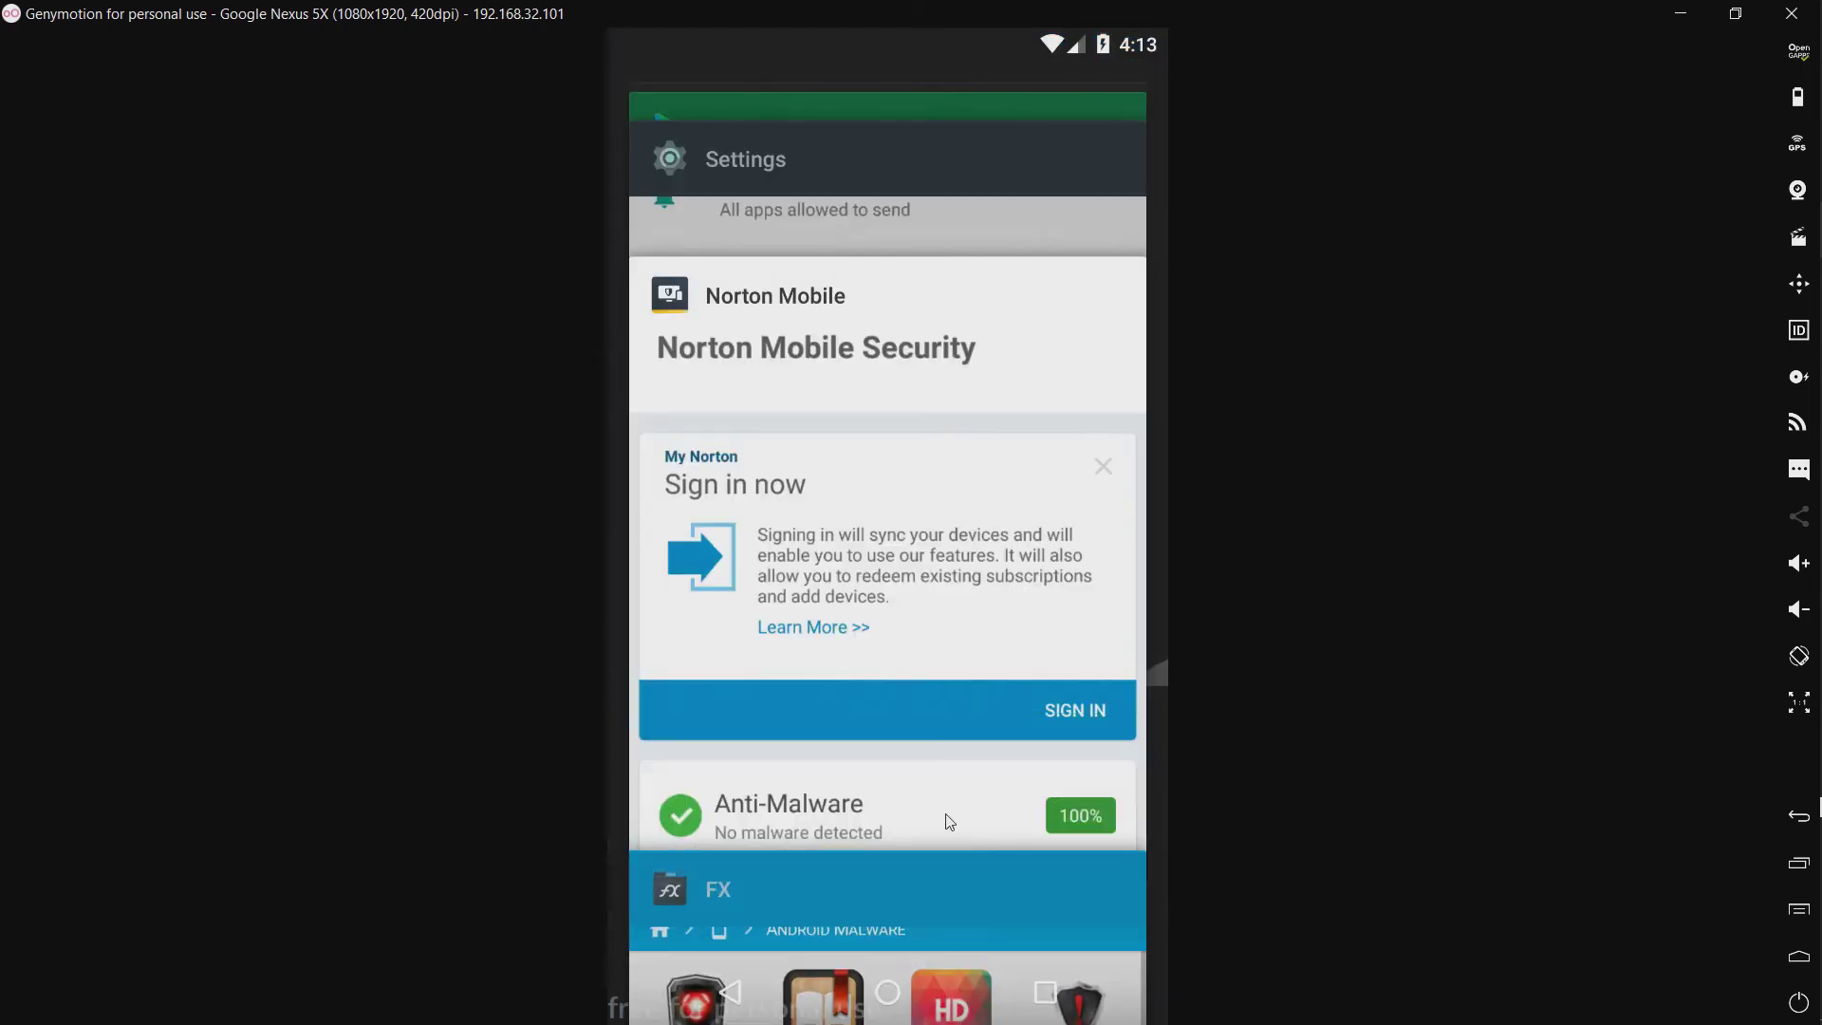
Back in Norton, run an Anti-Malware scan that finds CloudsService.apk, Activator.apk and others.
click(831, 509)
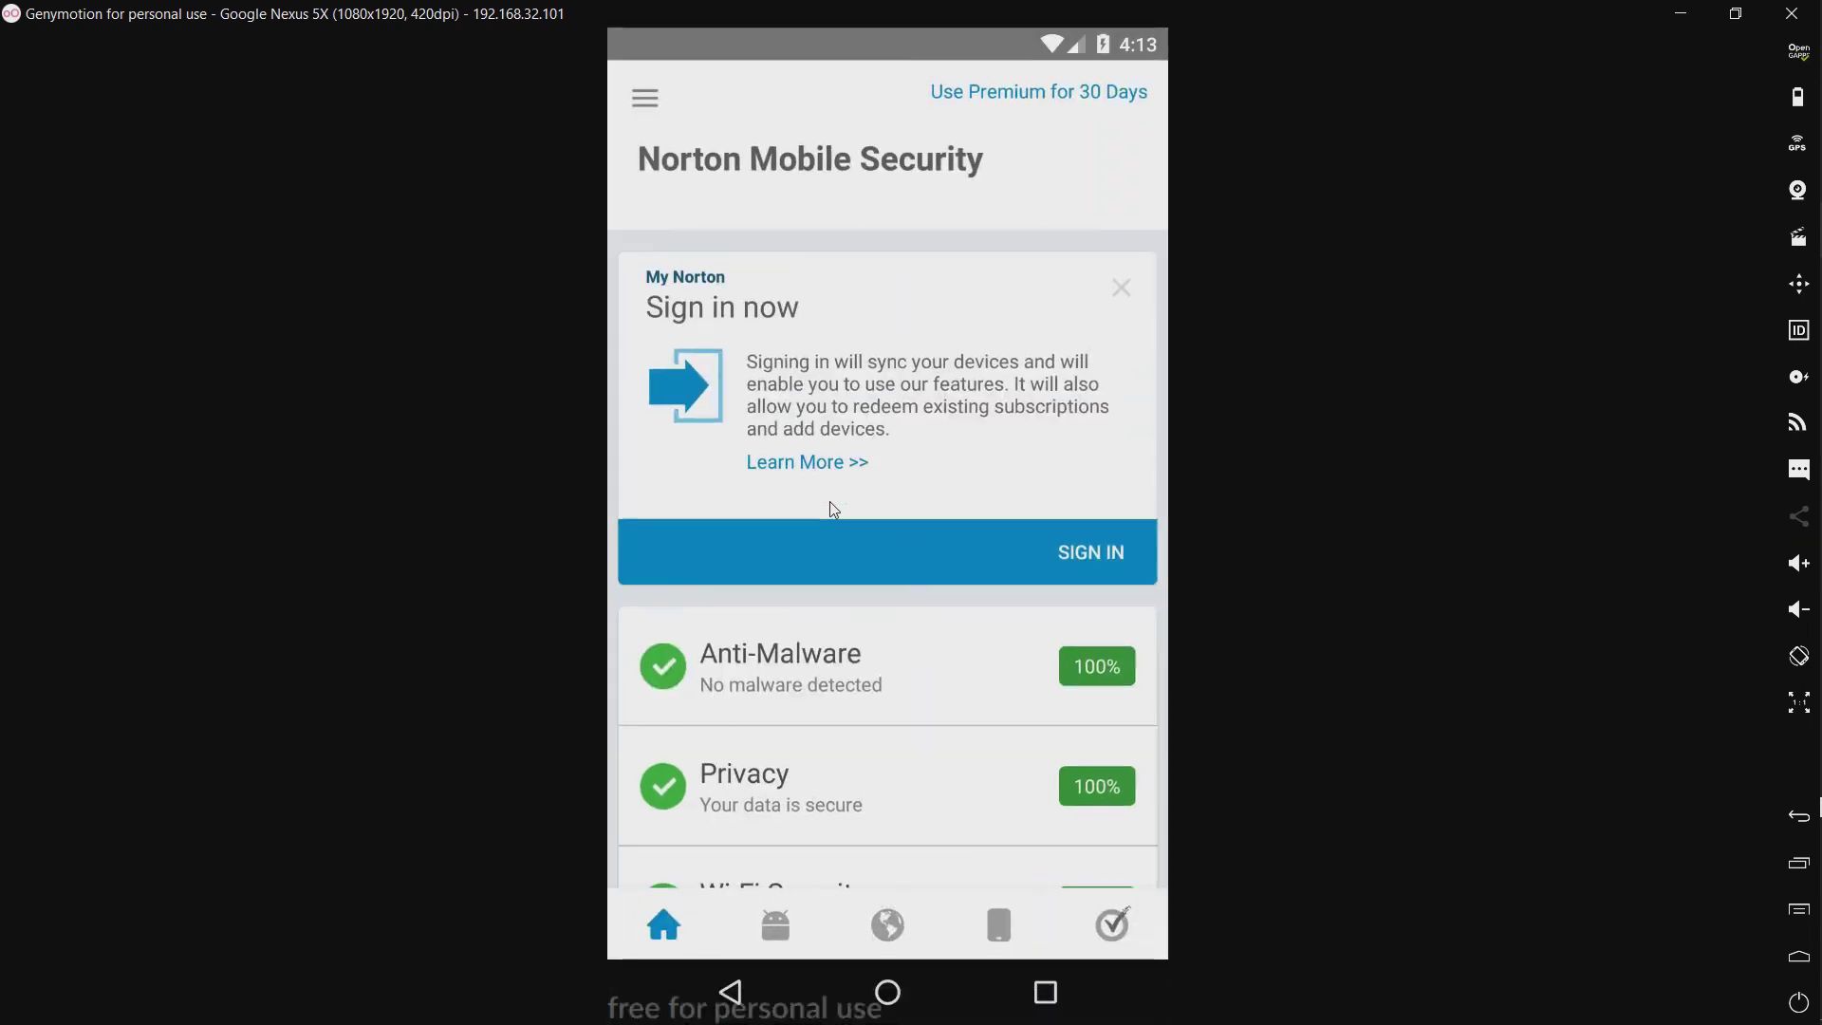
click(902, 694)
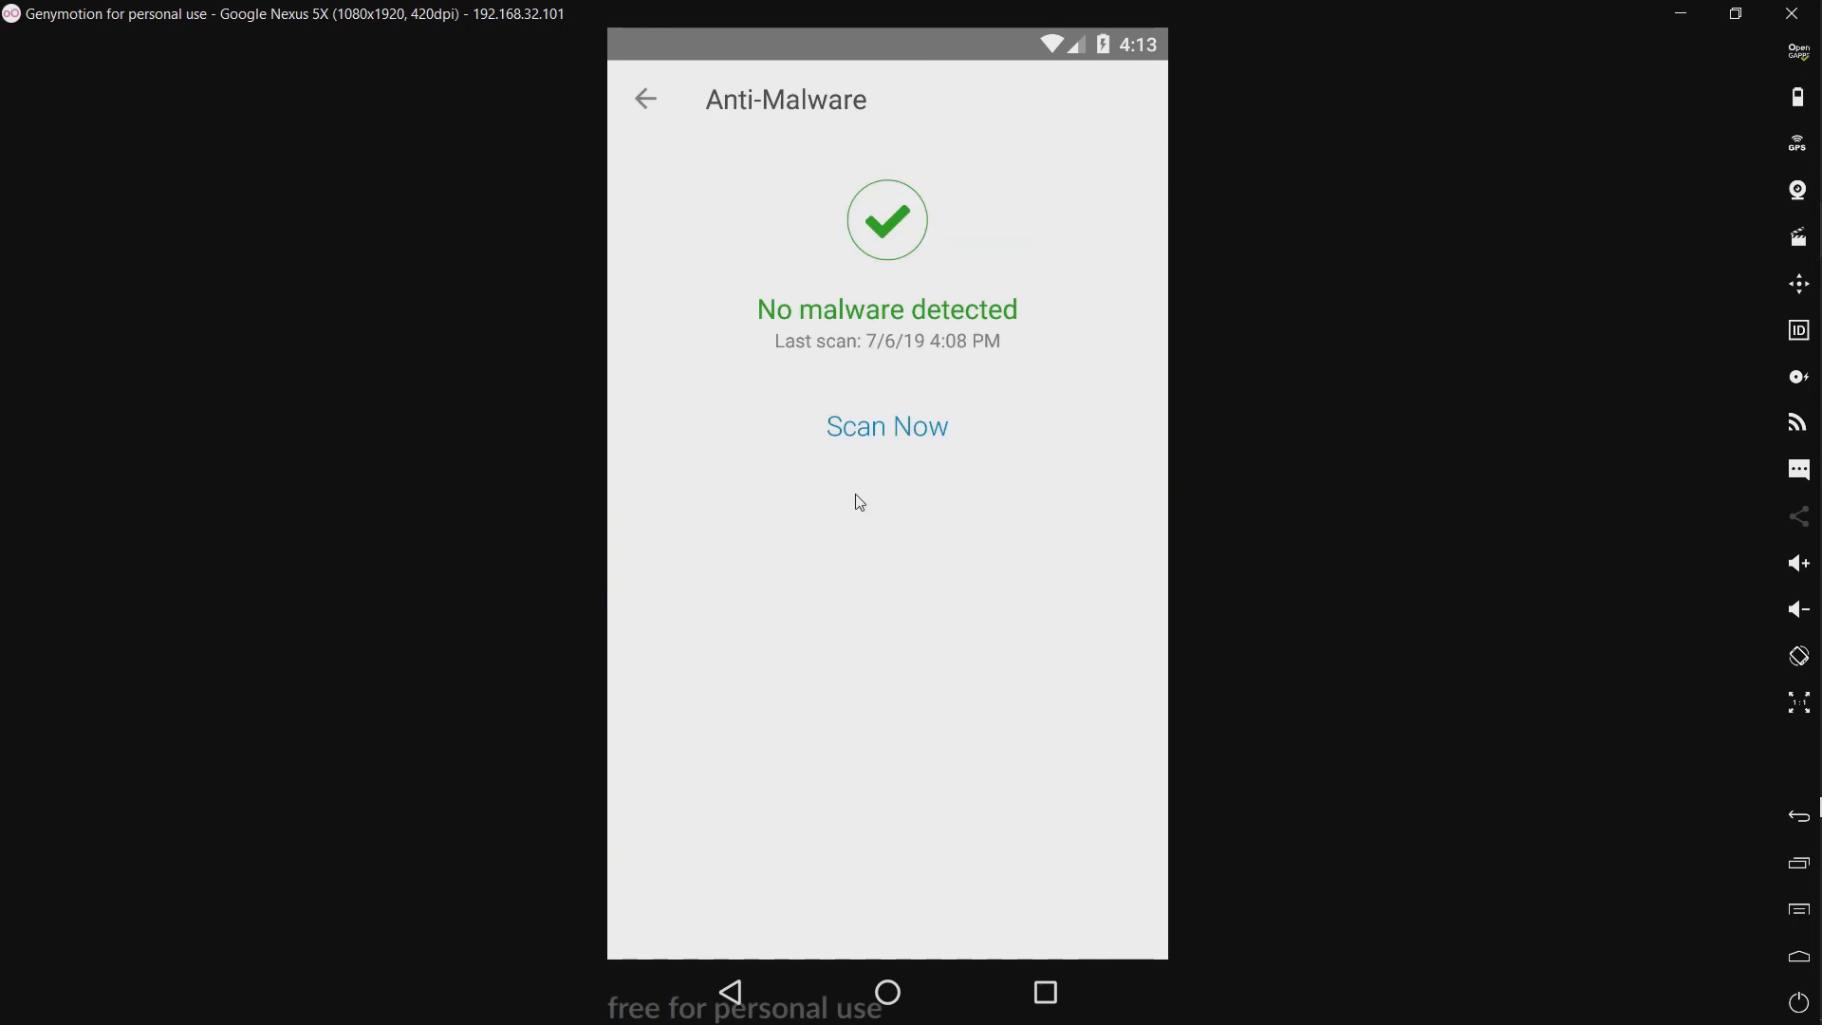
click(875, 433)
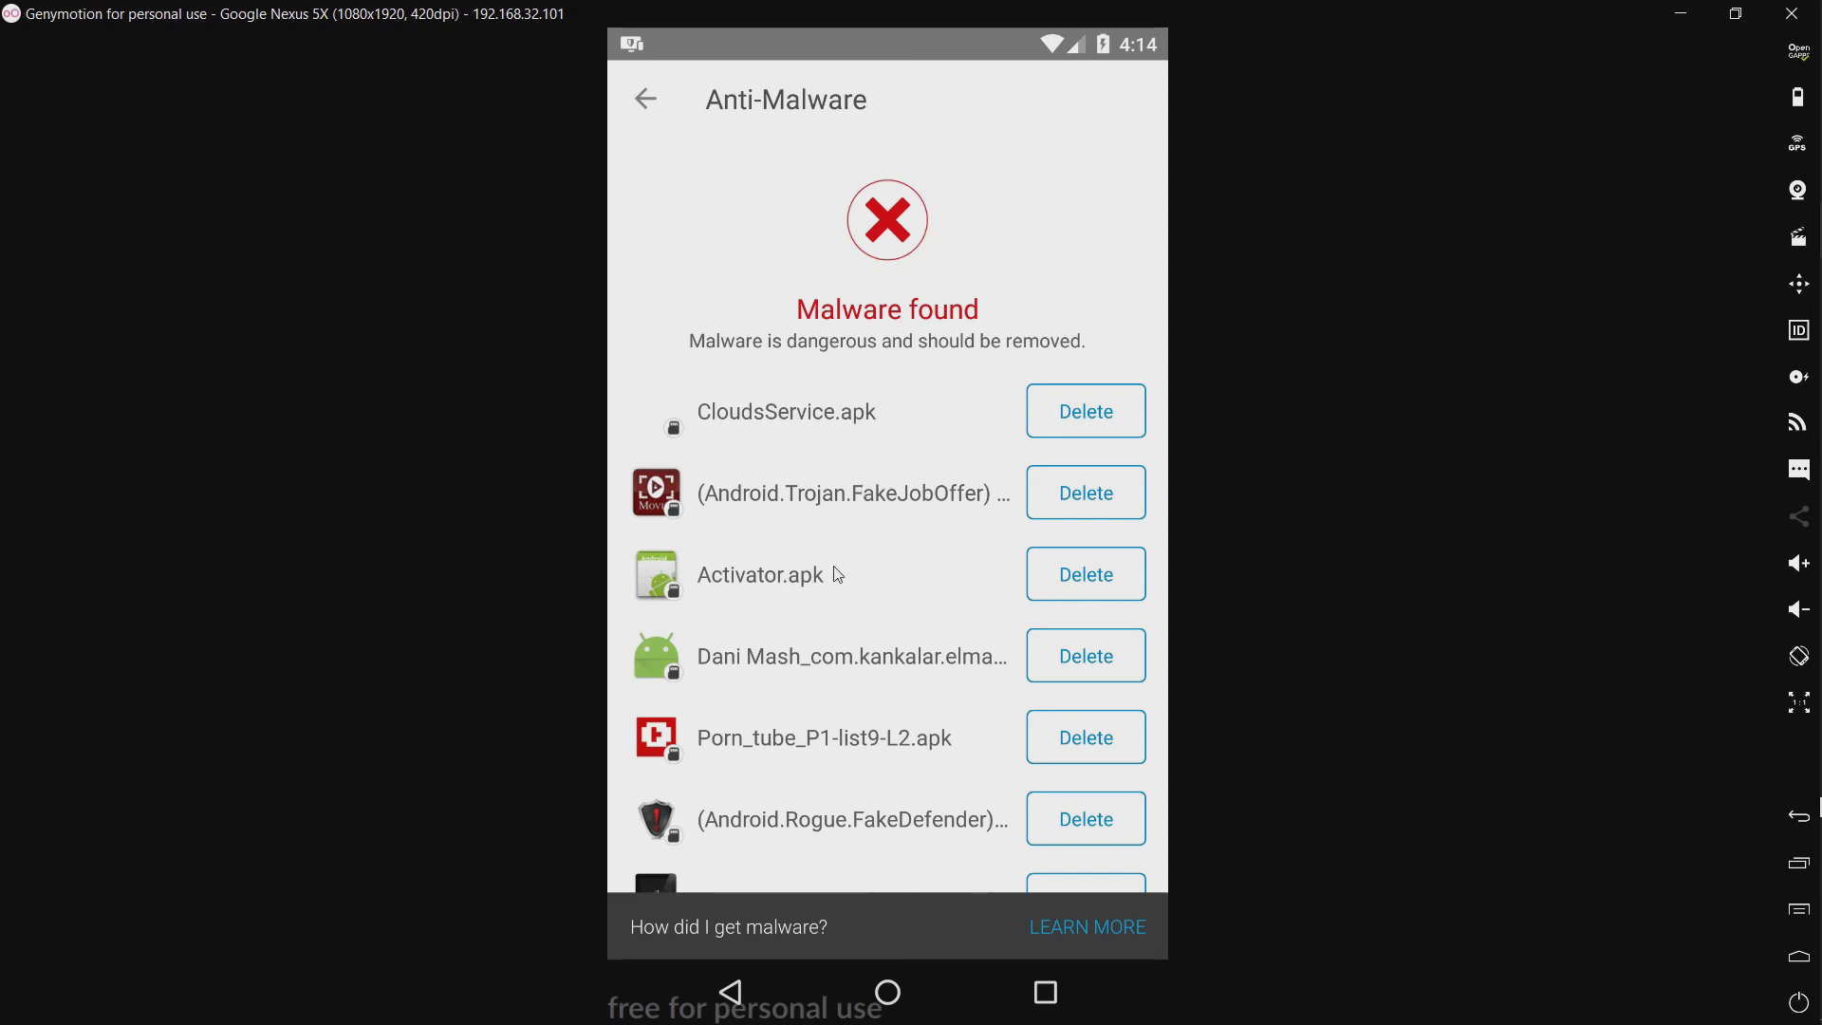
Work through the Malware found list, deleting entries until no malware is detected.
drag(838, 691, 843, 438)
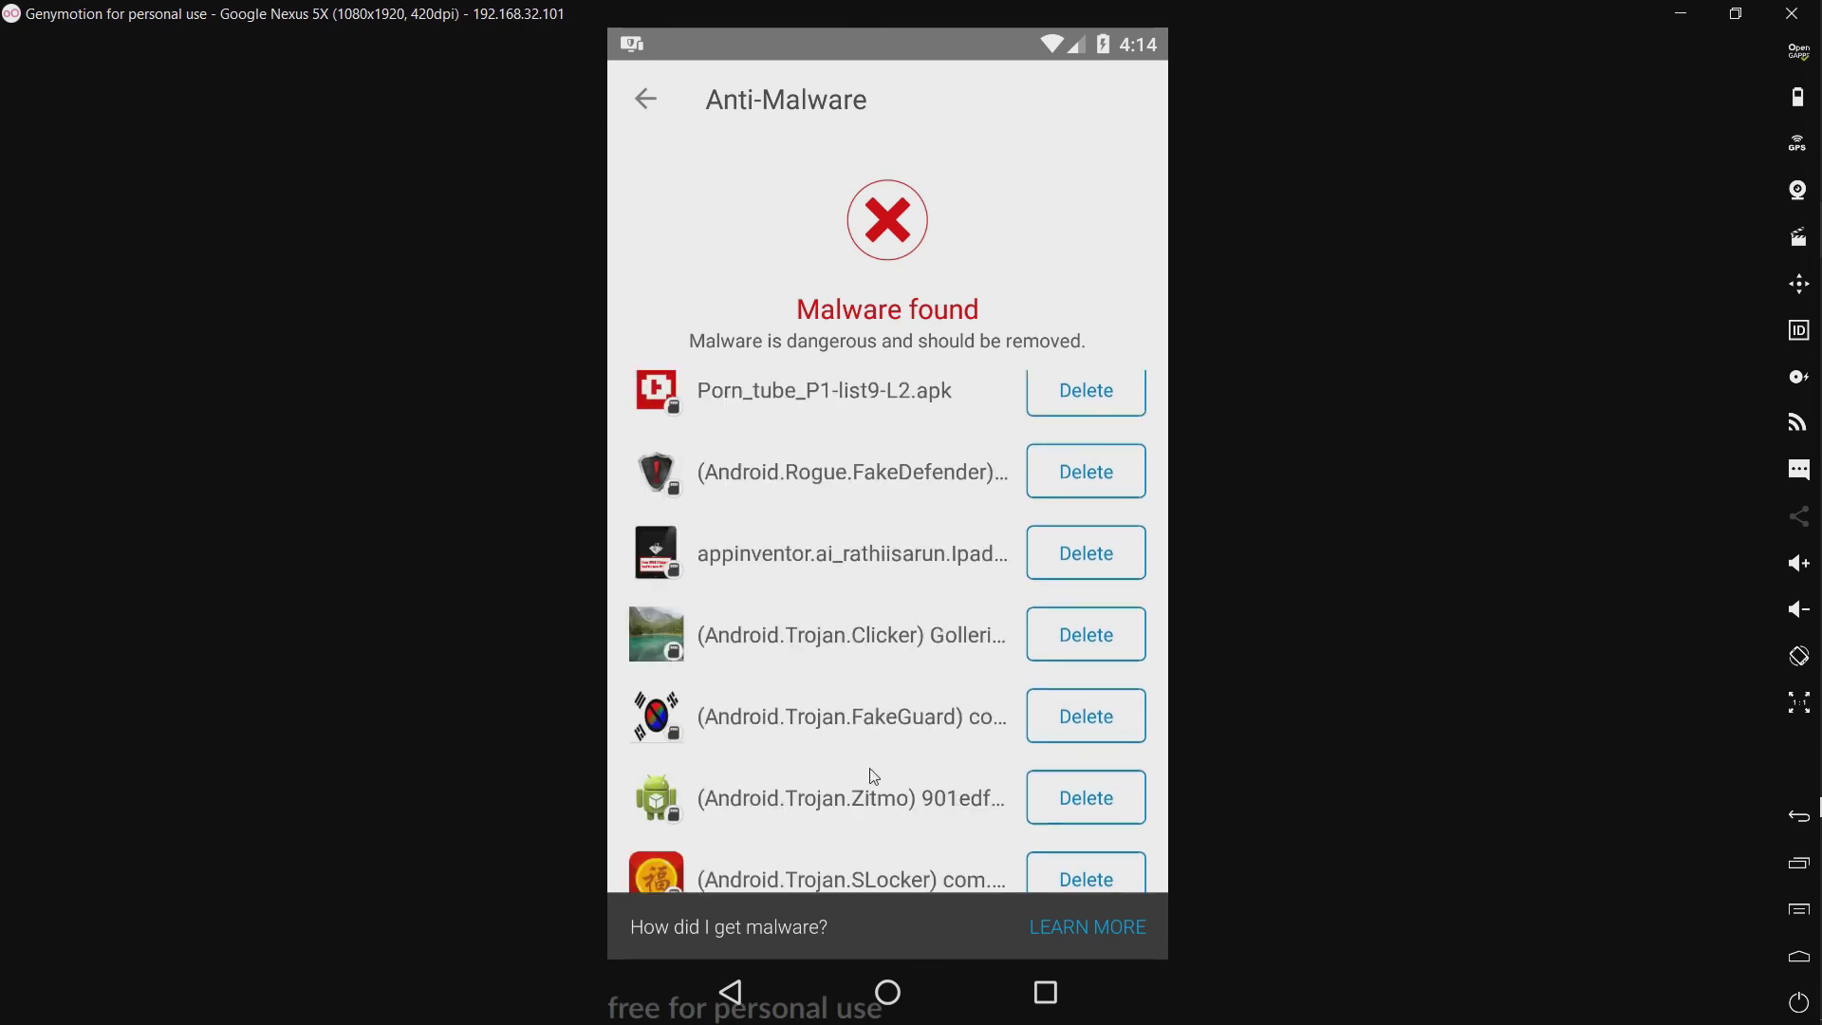
drag(874, 774, 883, 465)
drag(895, 702, 913, 745)
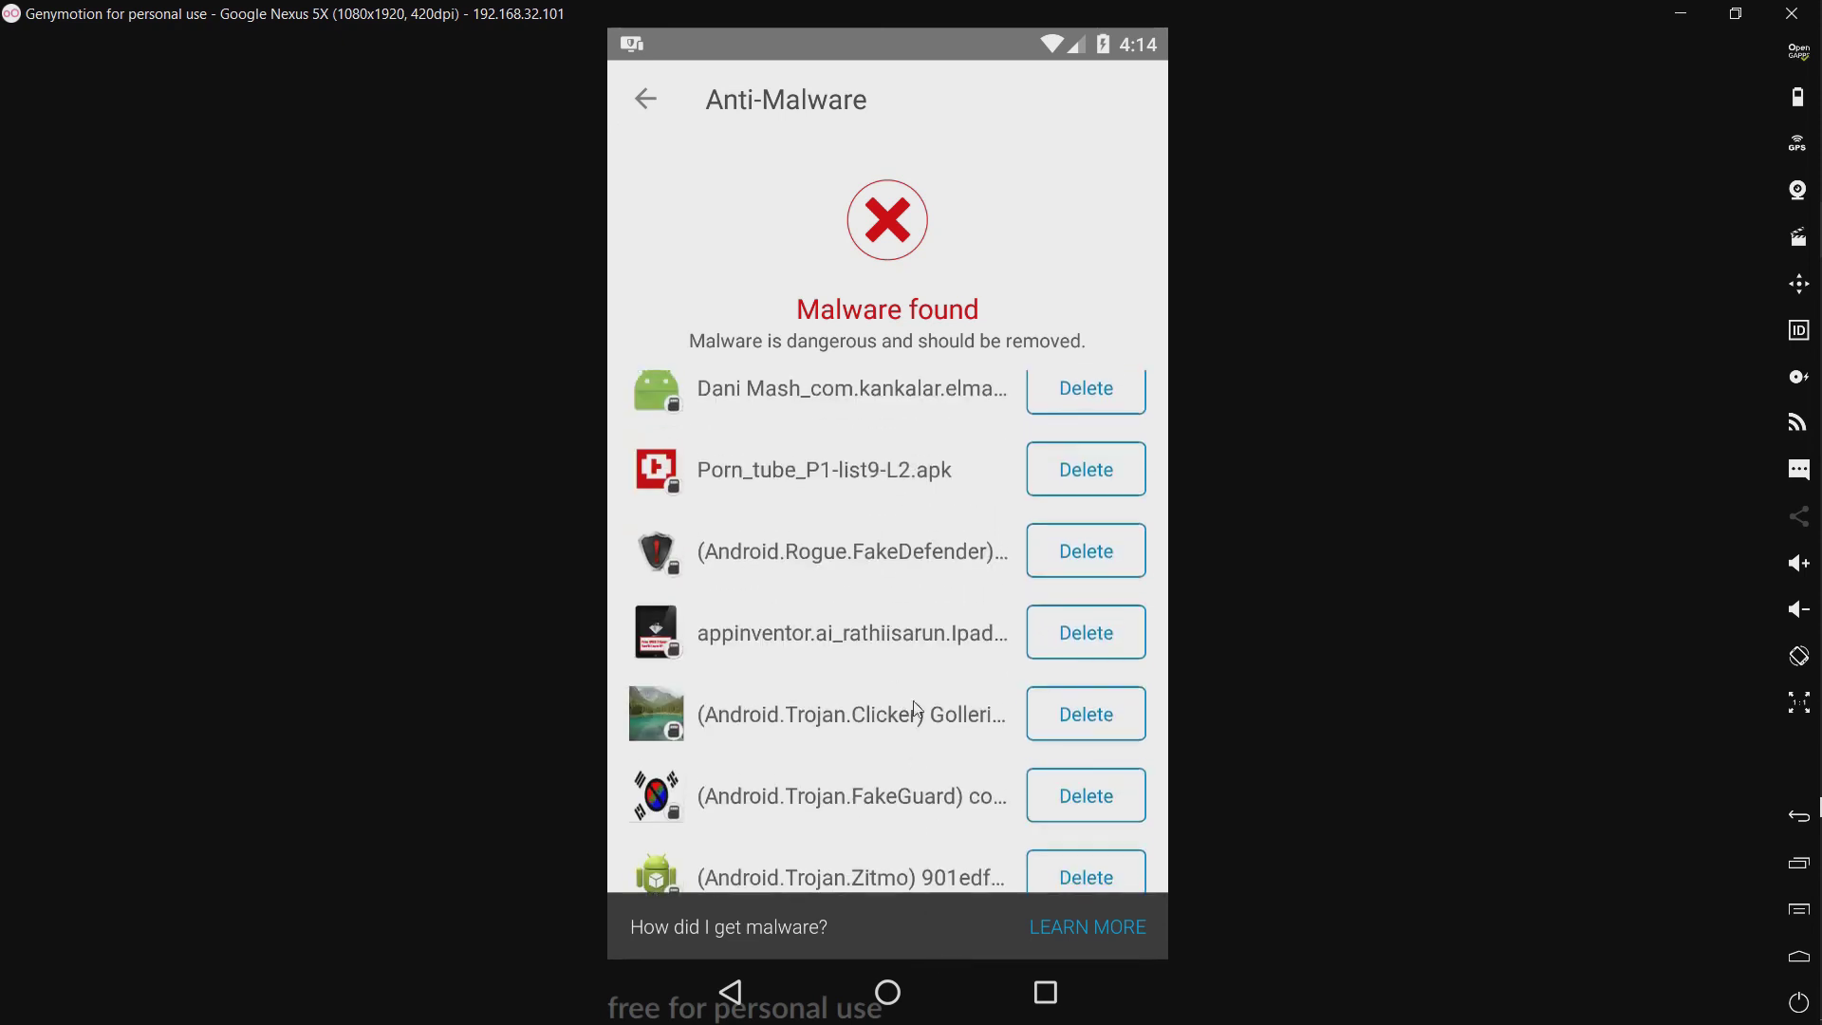
drag(916, 567, 919, 880)
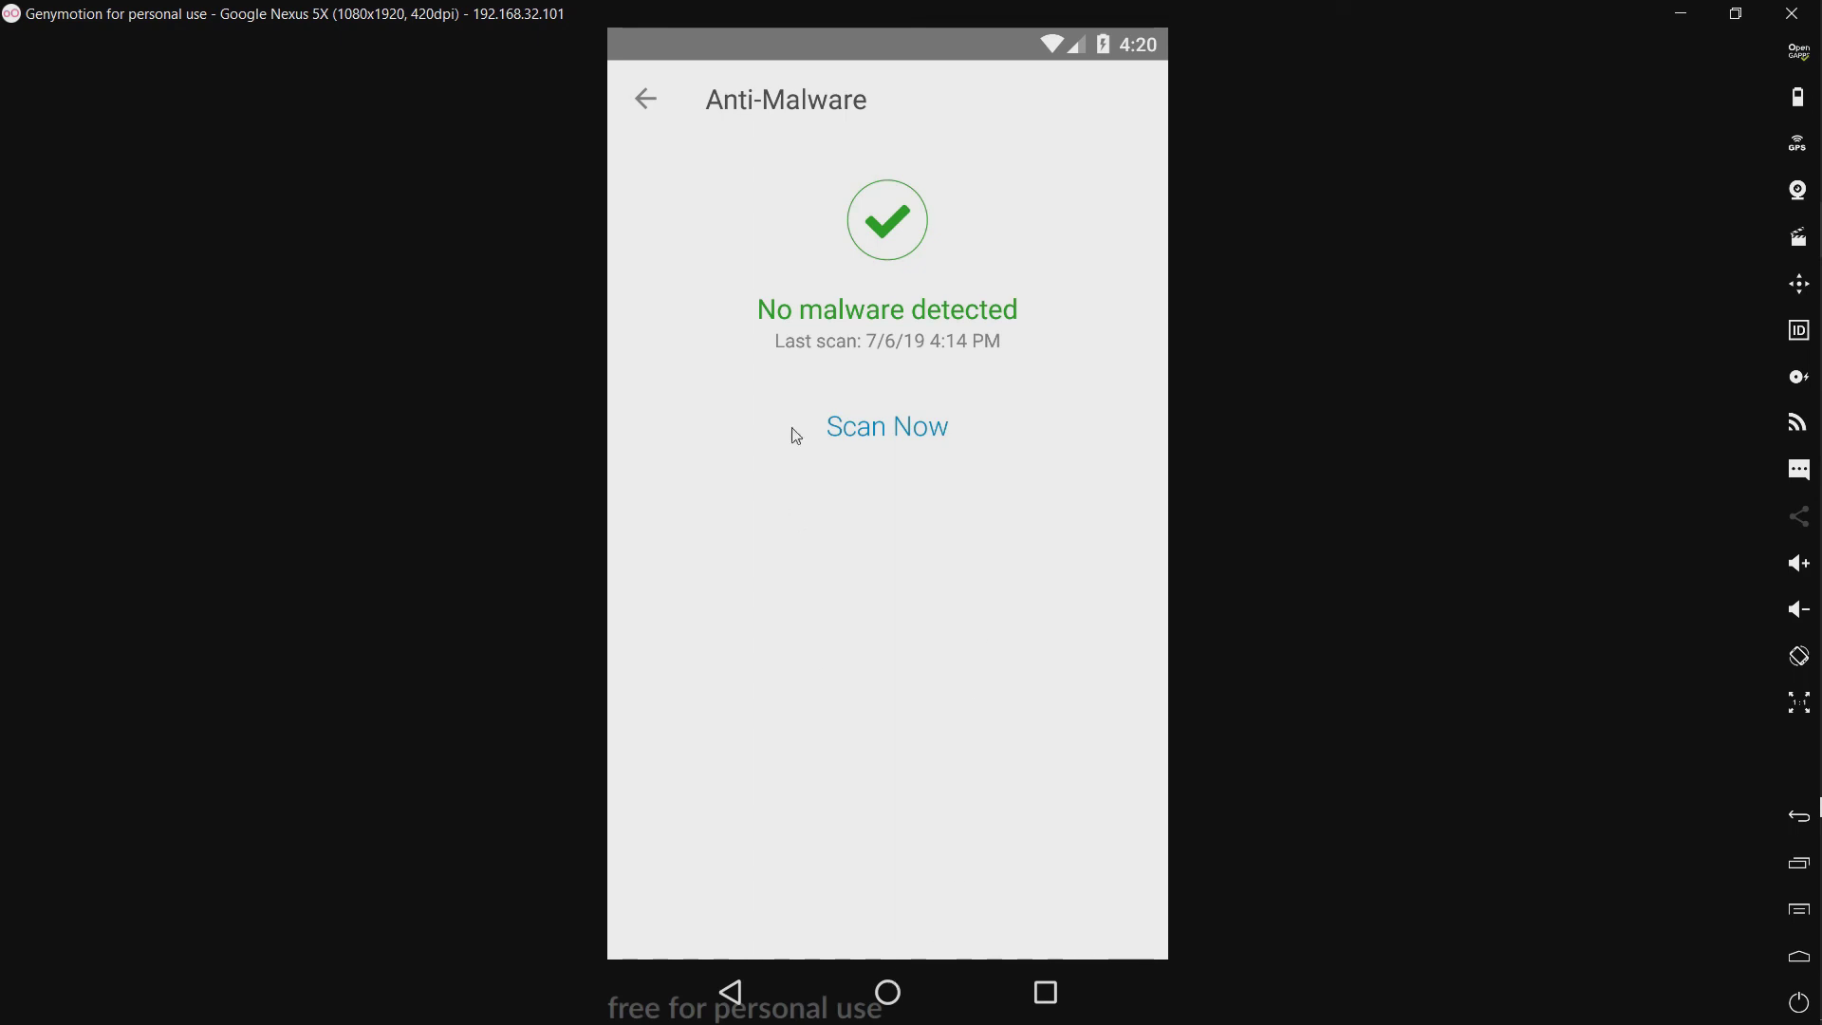
Relaunch FX File Explorer from the home screen, showing only five APKs left in Android Malware.
click(897, 993)
click(904, 818)
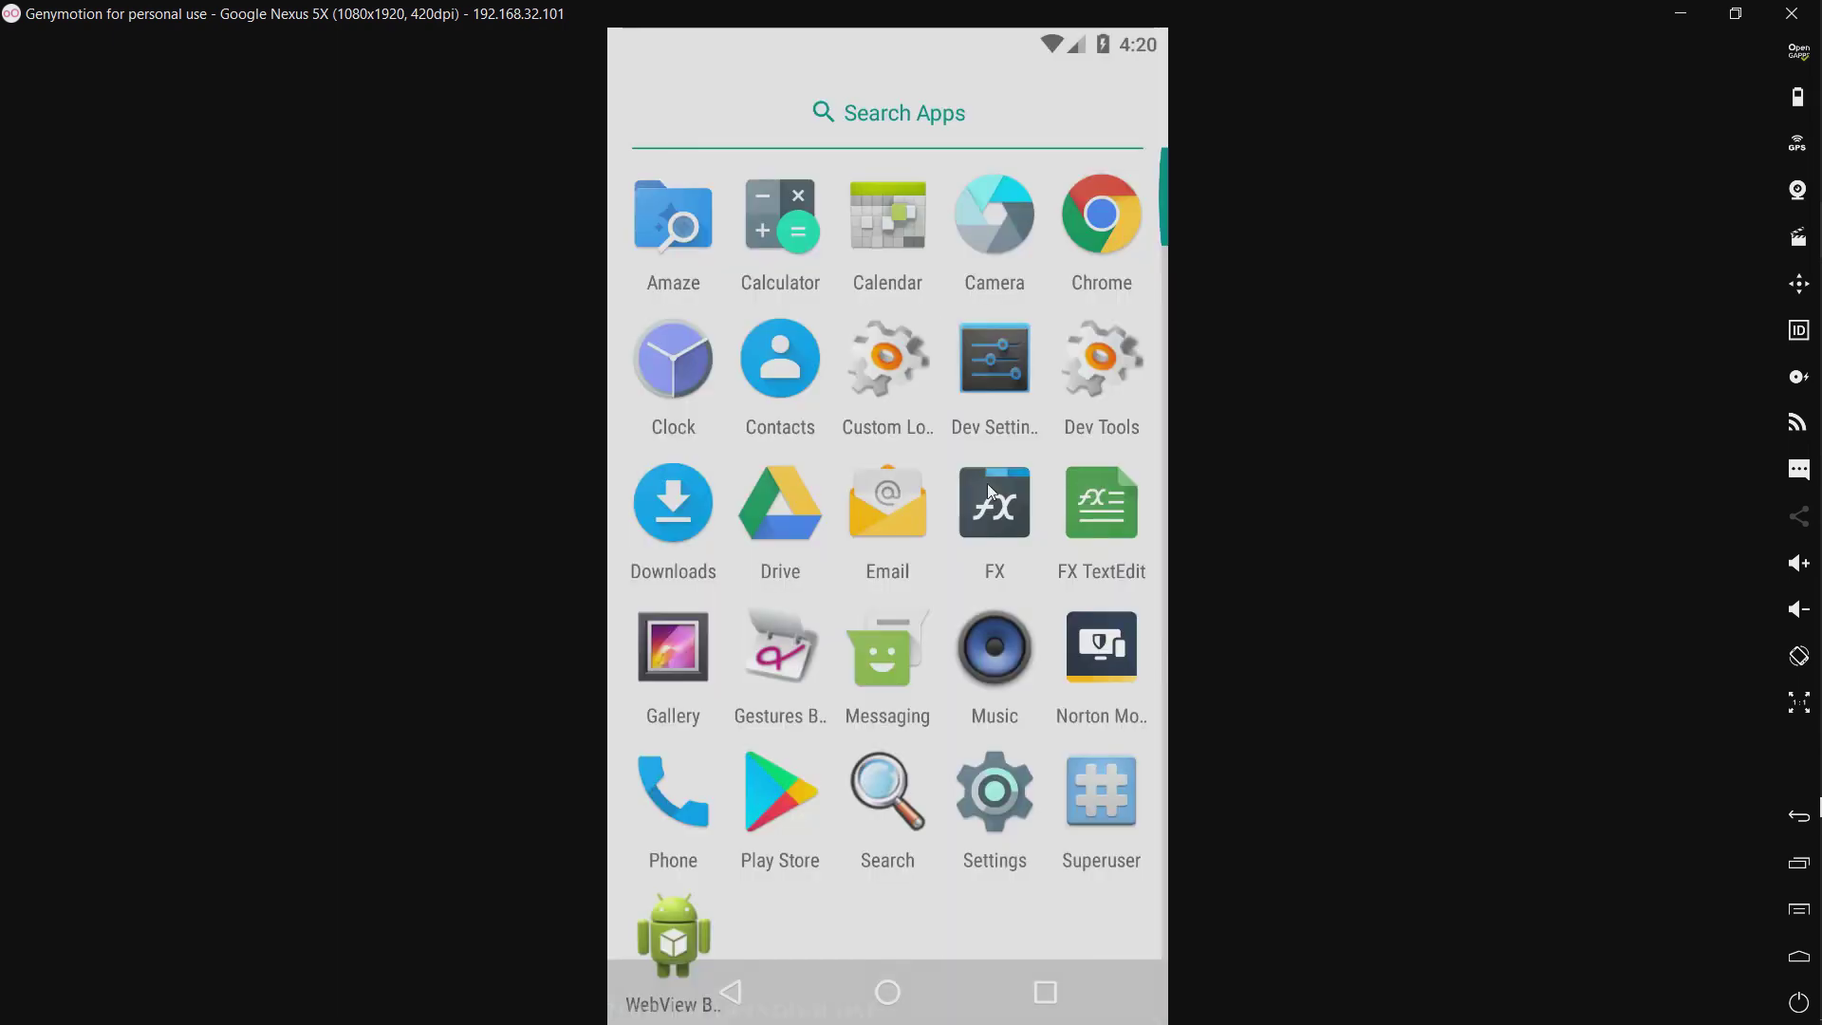
click(987, 482)
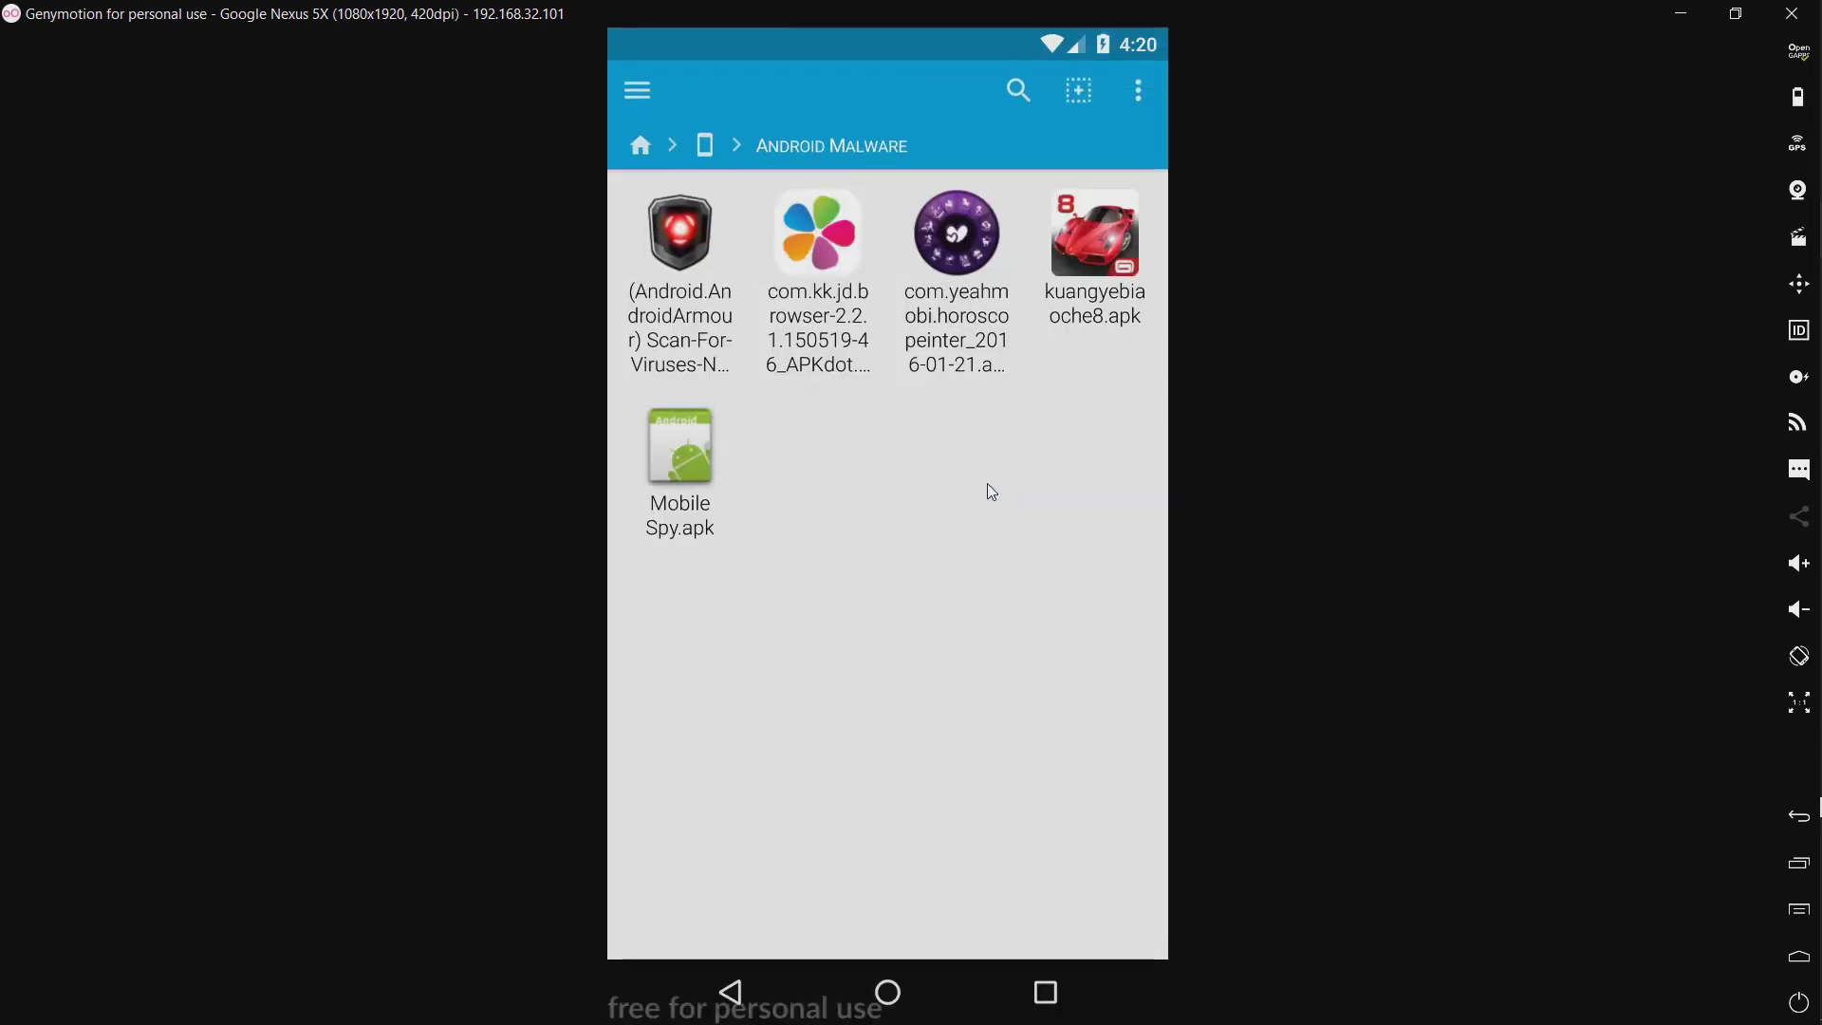